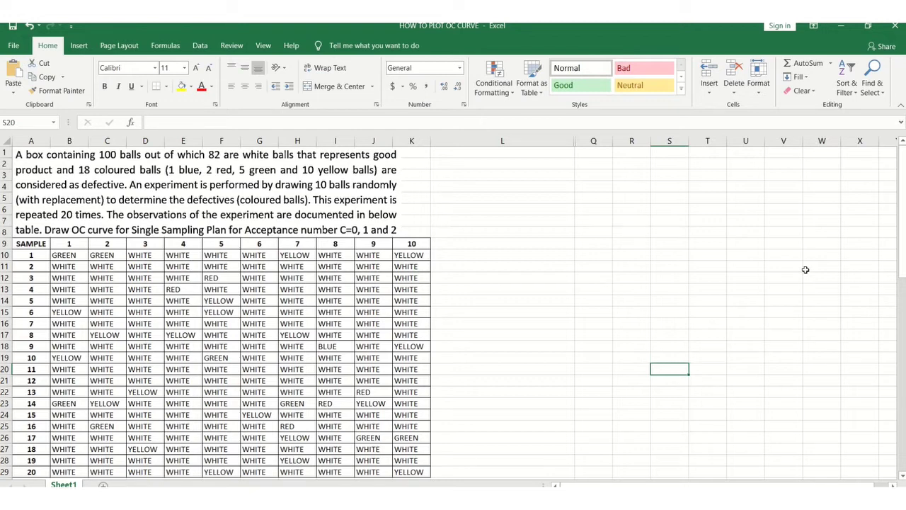
key("alt")
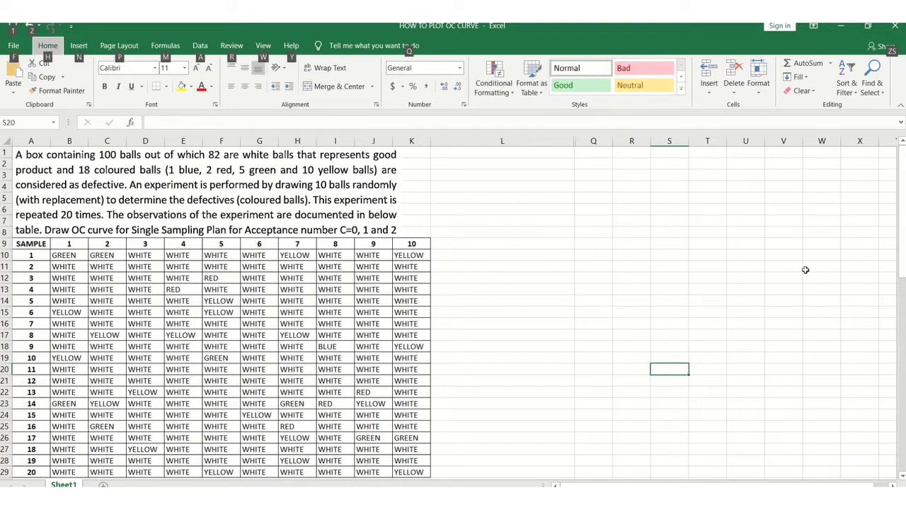
key("super+shift+s")
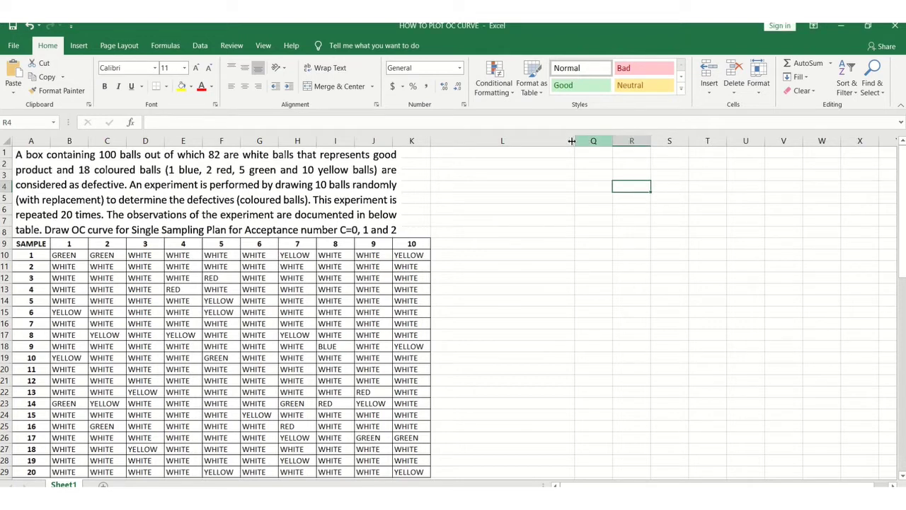
Unhide the hidden columns M to P between columns L and Q
left_click_drag(569, 141, 590, 141)
right_click(588, 145)
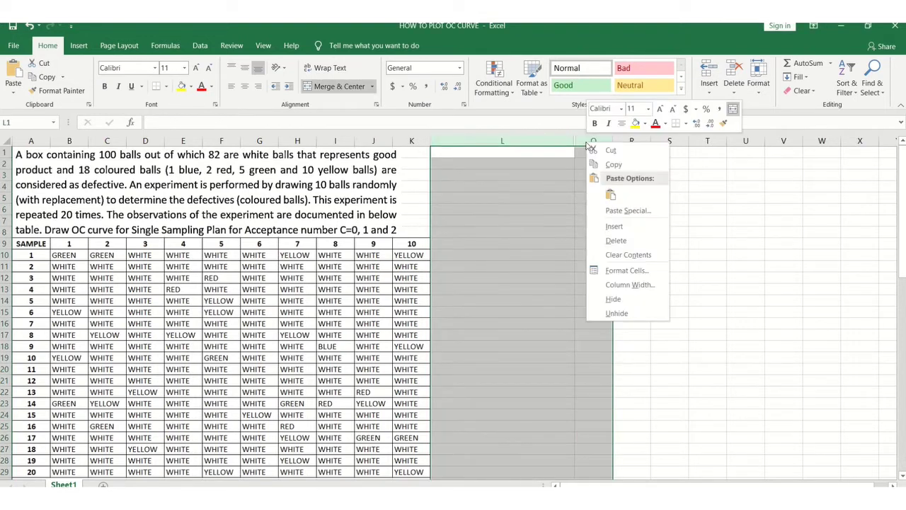
left_click(625, 314)
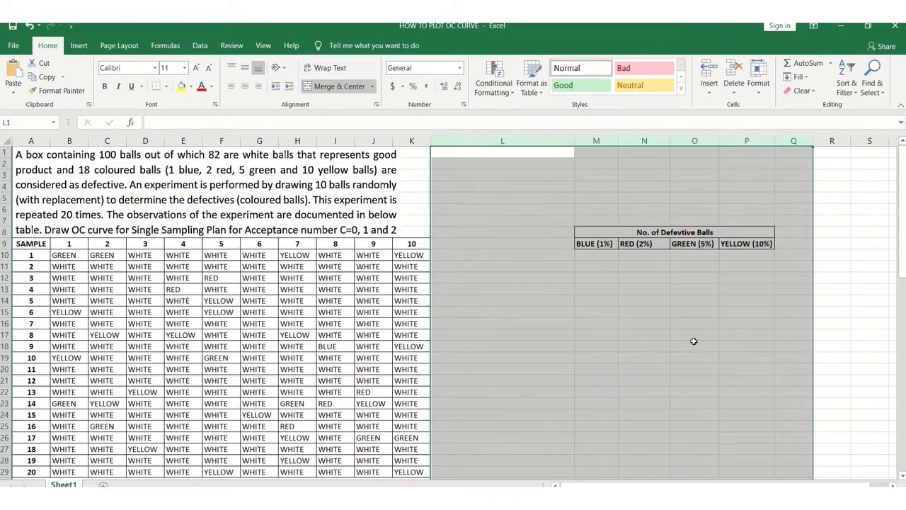
left_click(694, 342)
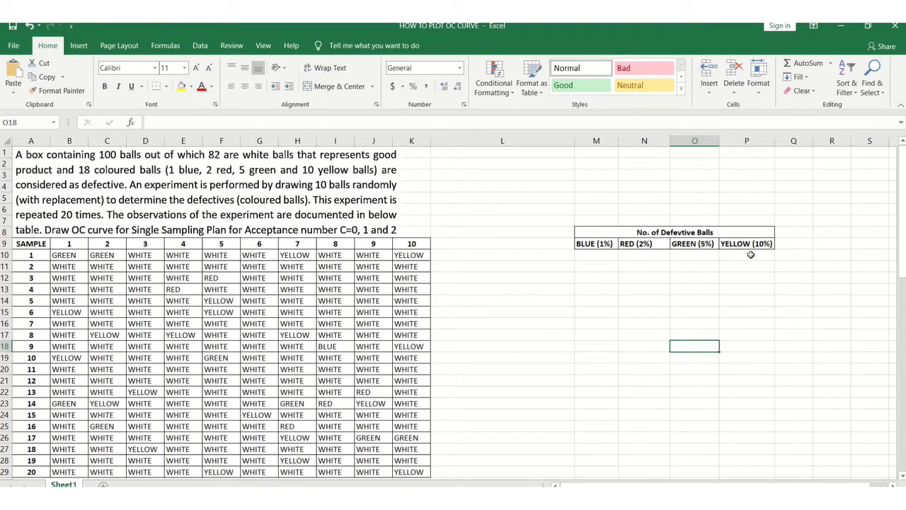
Enter the formula =COUNTIF(B10:K10,"BLUE") in cell M10 under BLUE (1%) for sample 1
left_click(589, 253)
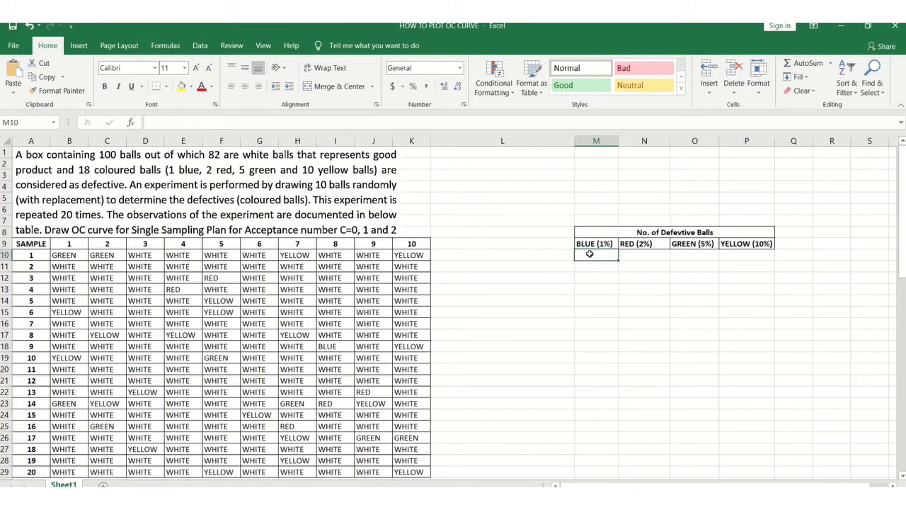
type("=")
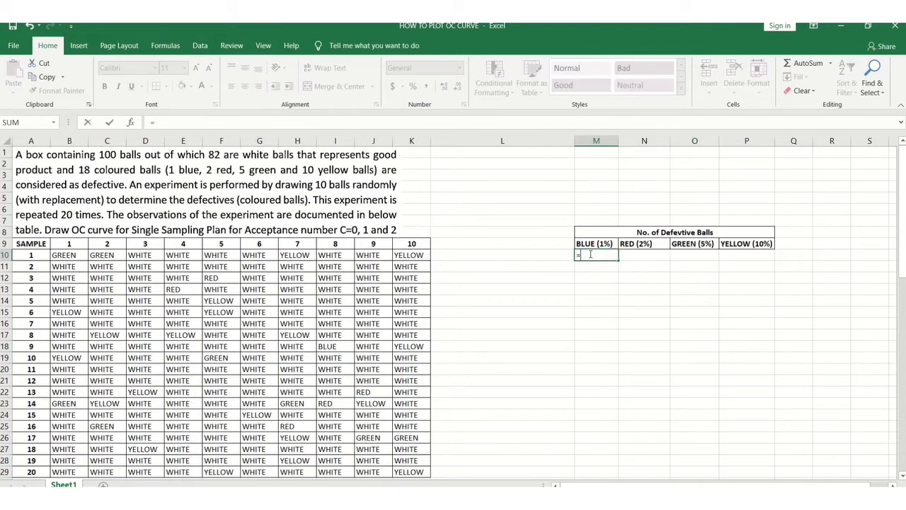
type("coun")
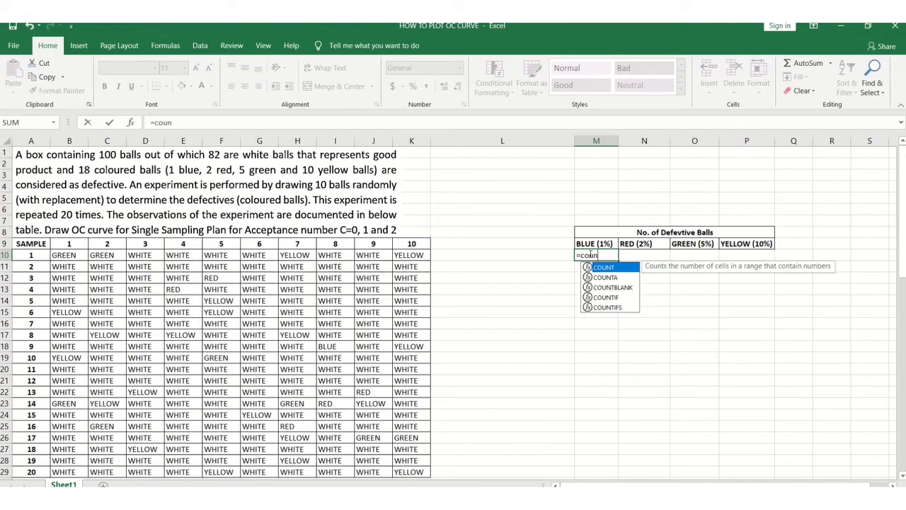
key("BackSpace")
key("BackSpace")
key("BackSpace")
key("BackSpace")
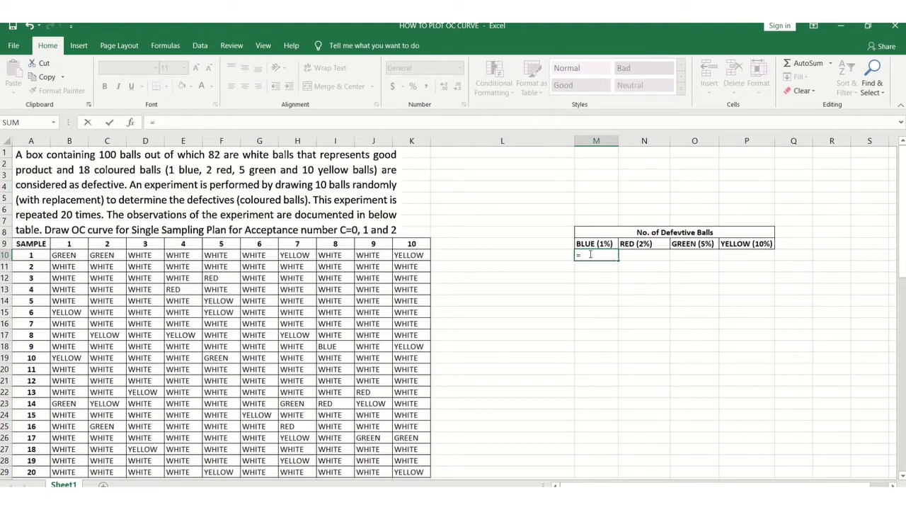
type("COUN")
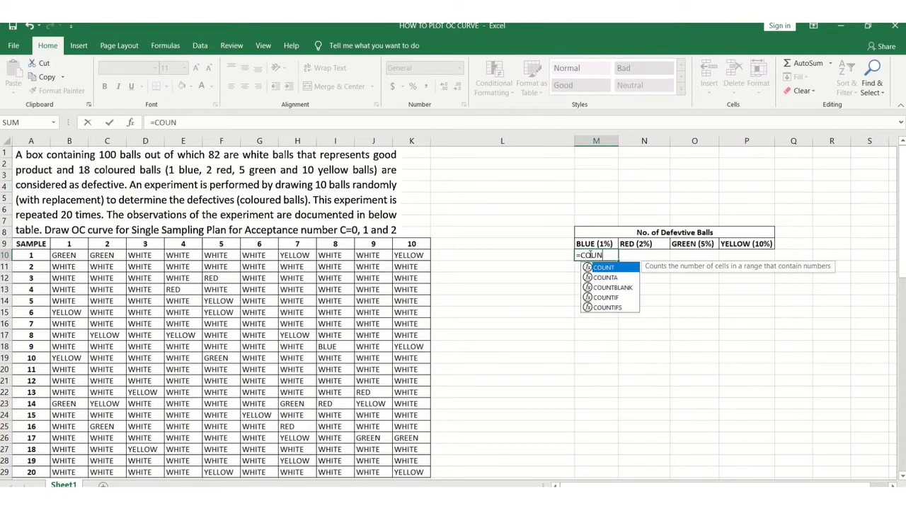
type("TIF")
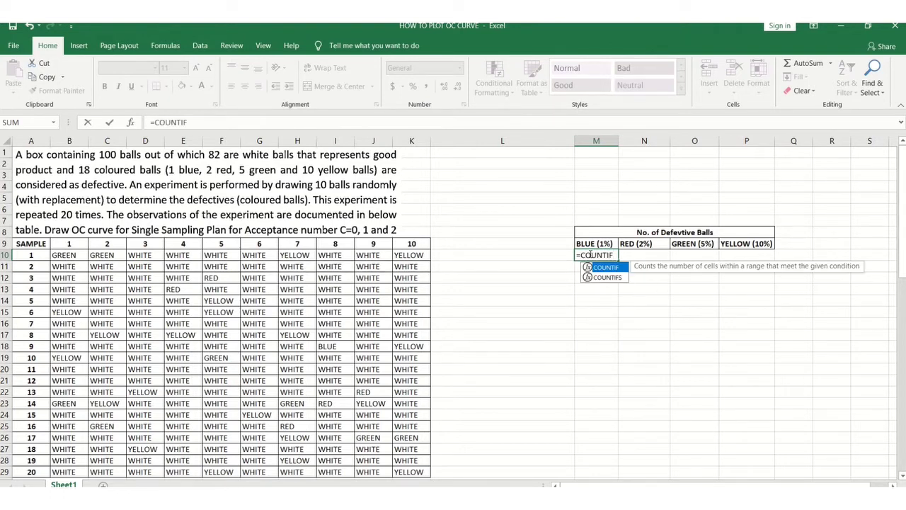
type("(")
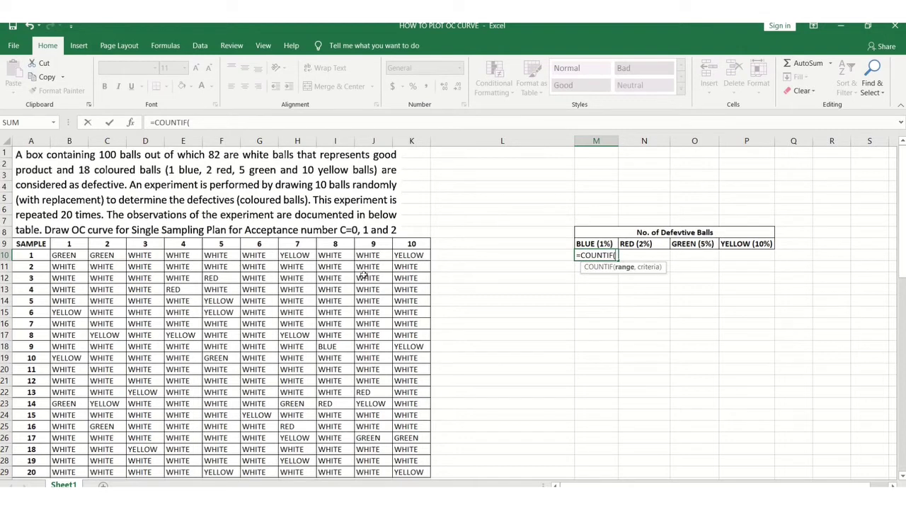
left_click_drag(64, 257, 405, 253)
left_click(221, 123)
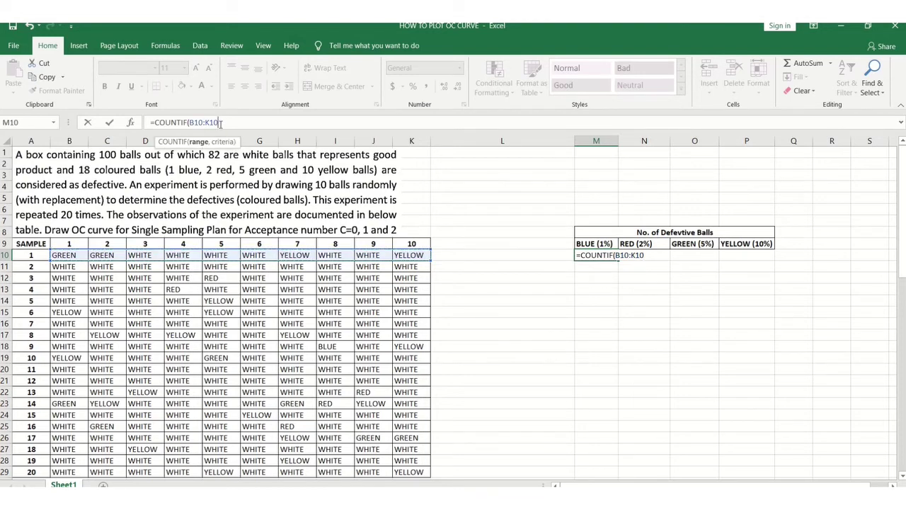
type(",@")
key("BackSpace")
type("\"BLUE")
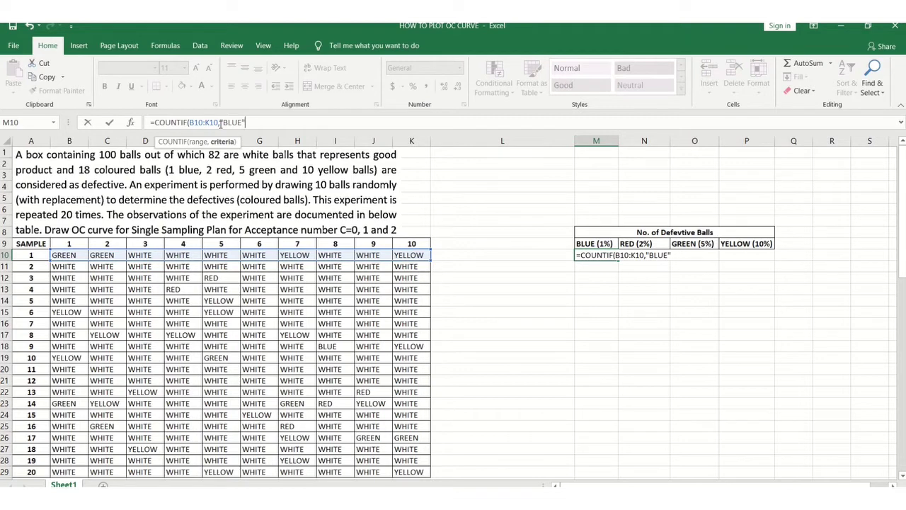
type("\")")
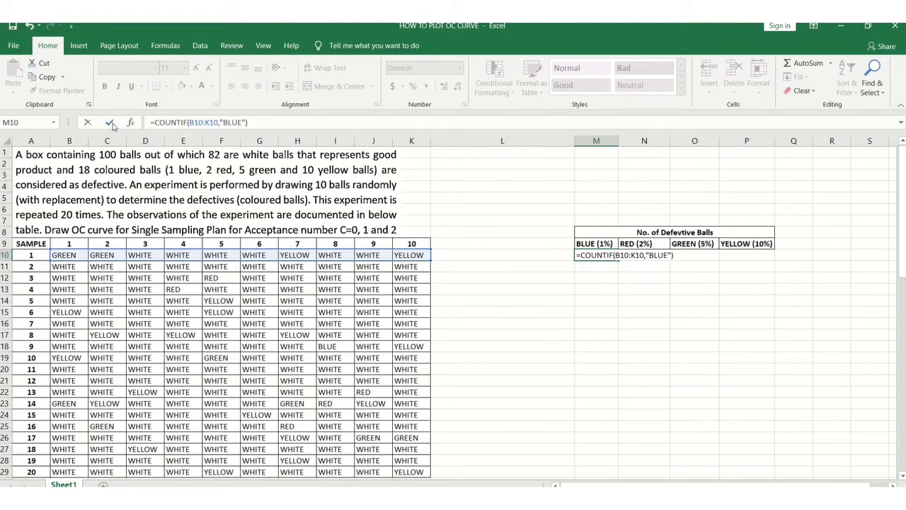
left_click(111, 123)
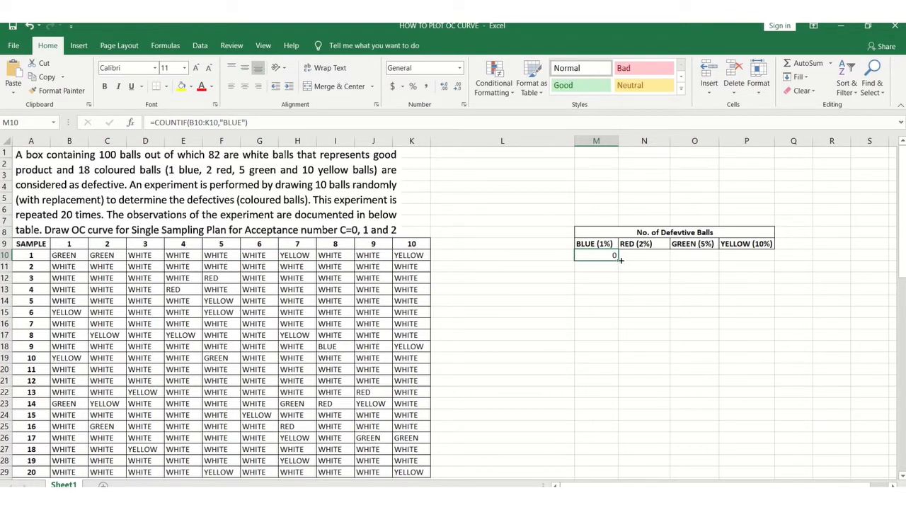
Fill the BLUE count formula down from M10 to M29 and check the count for sample 9
left_click_drag(618, 259, 608, 435)
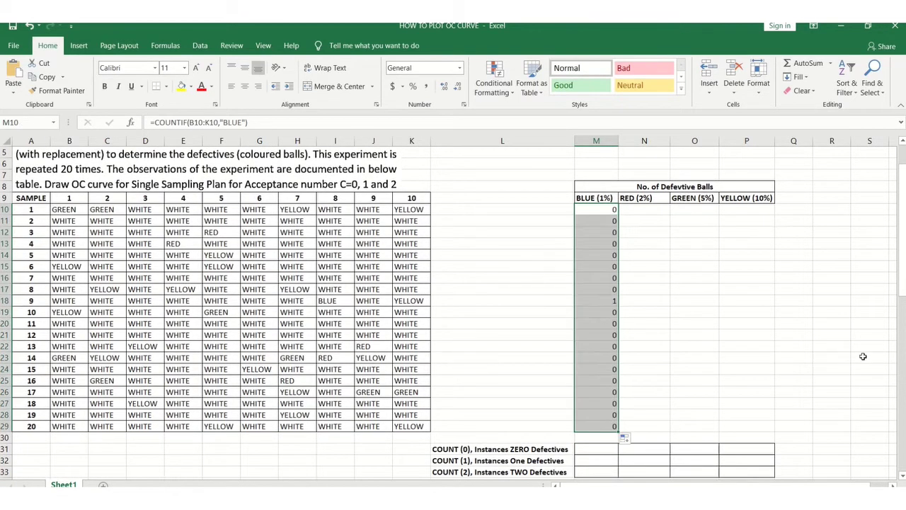
left_click_drag(903, 256, 903, 239)
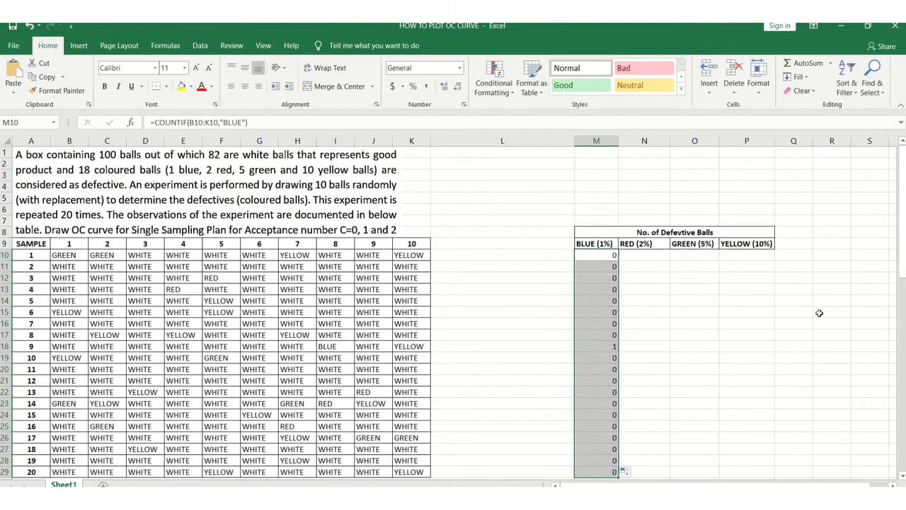
left_click(758, 321)
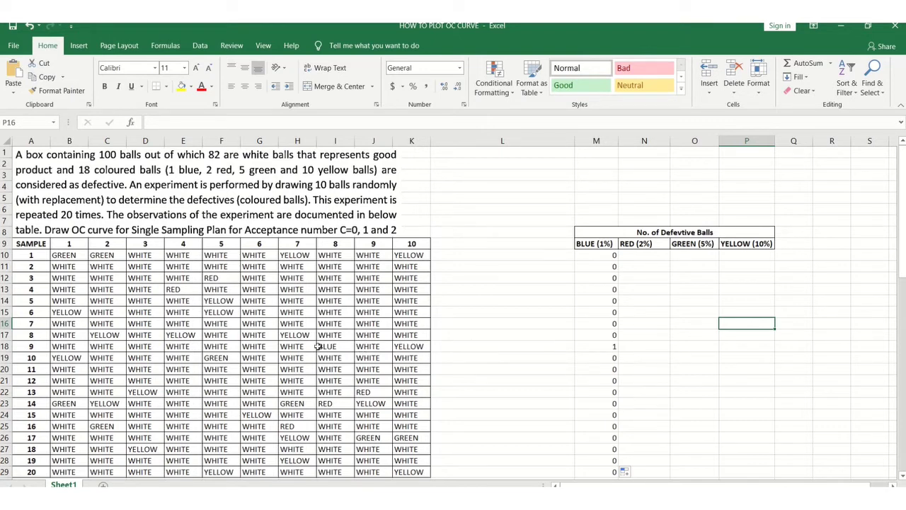
left_click(603, 346)
left_click(678, 346)
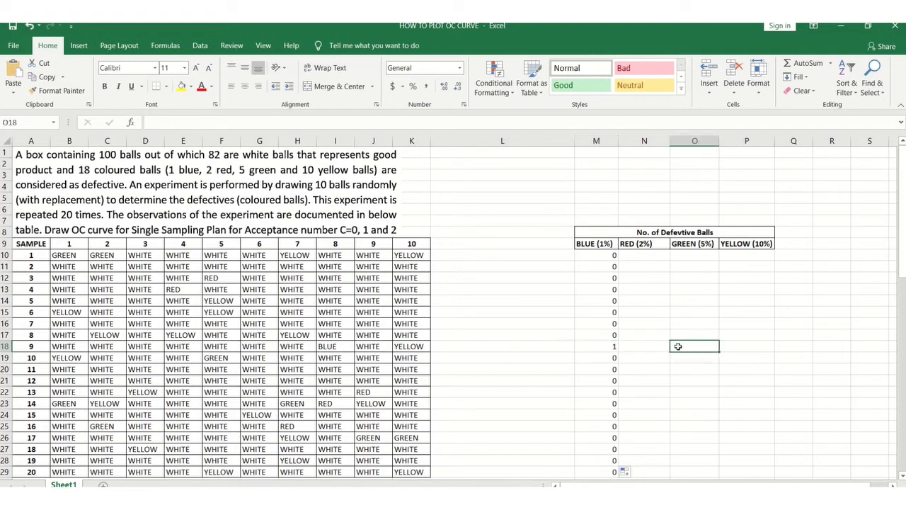
Enter =COUNTIF(B10:K10,"RED") in cell N10 under RED (2%) and fill it down to N29
left_click(644, 255)
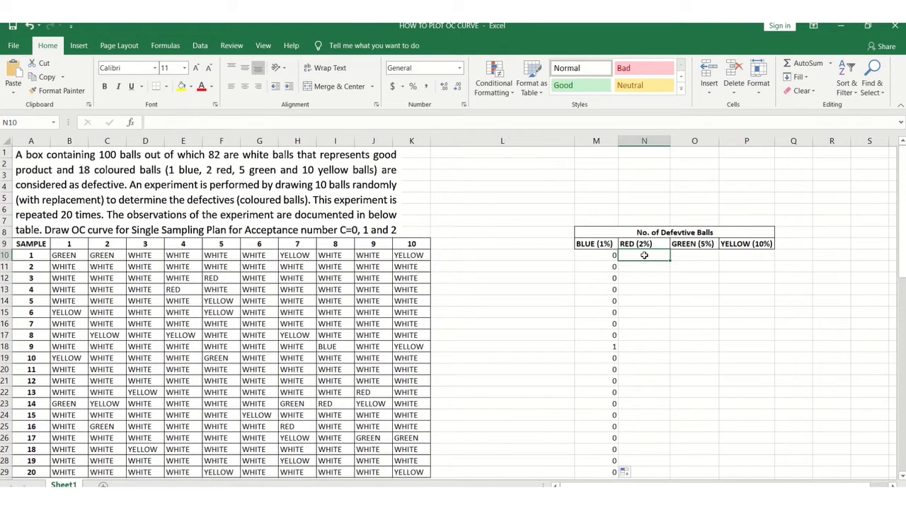
type("=COUNT")
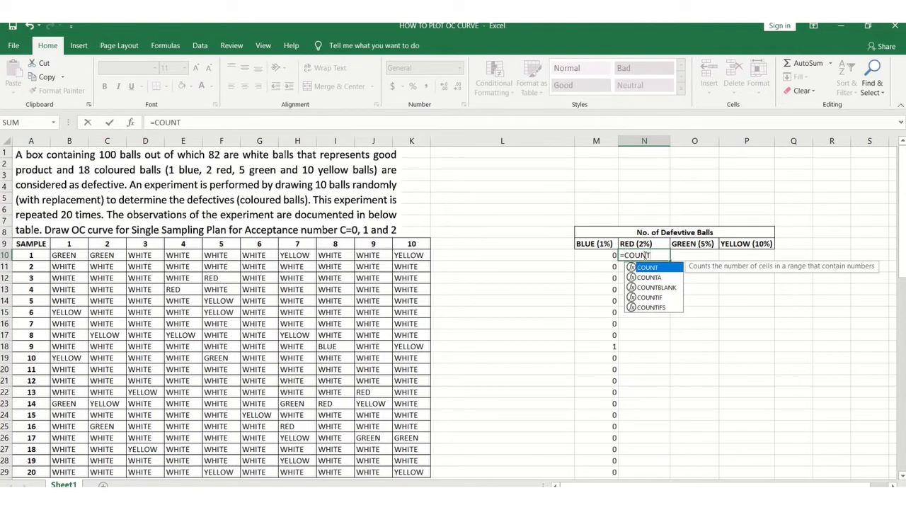
type("IF")
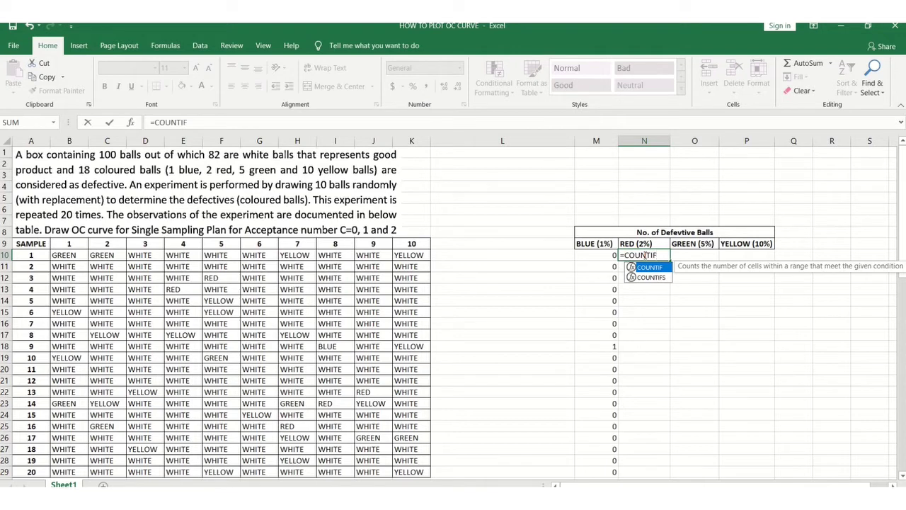
type("(")
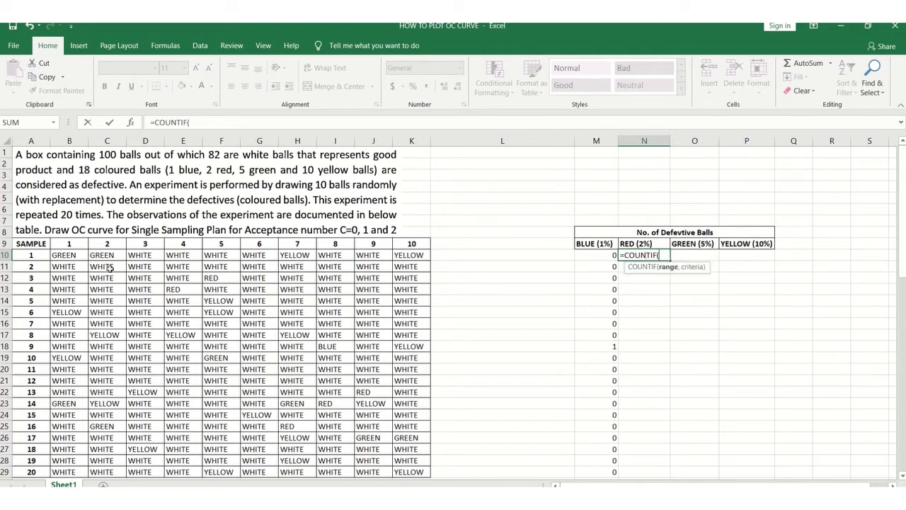
left_click_drag(54, 256, 405, 253)
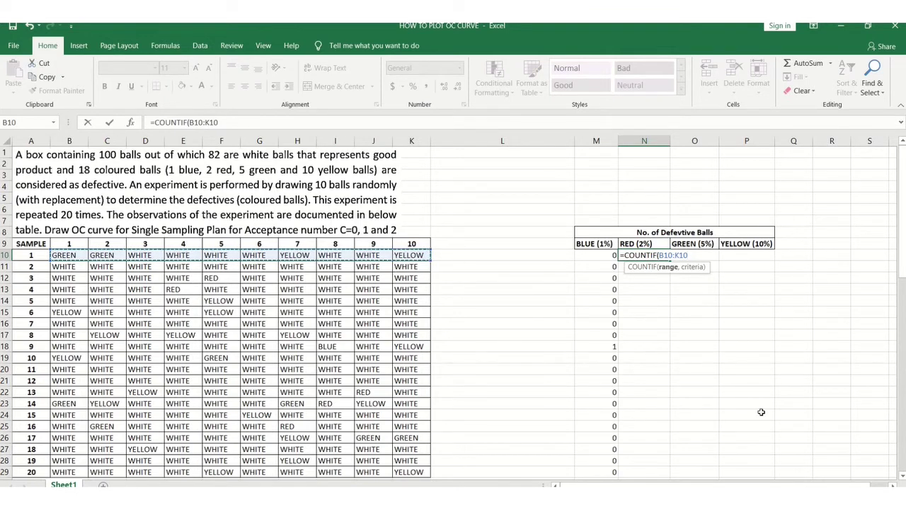
type(",")
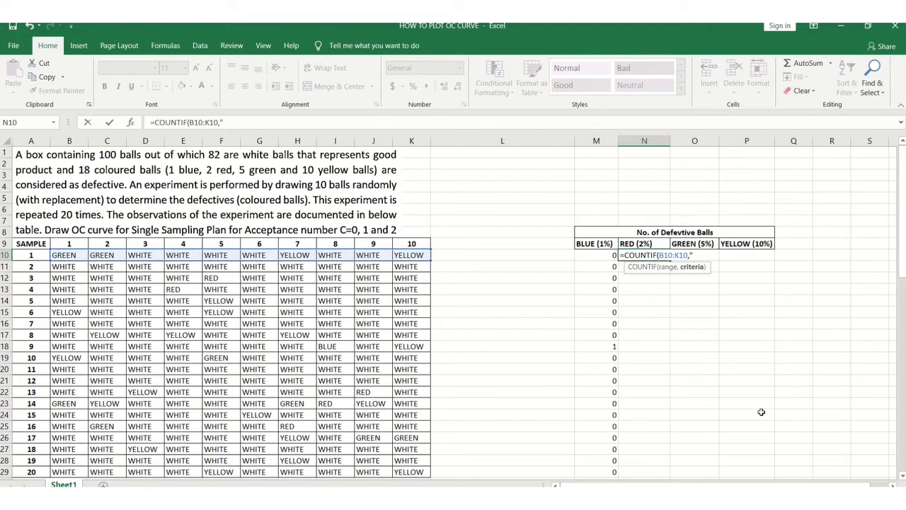
type("\"RED")
type("\"")
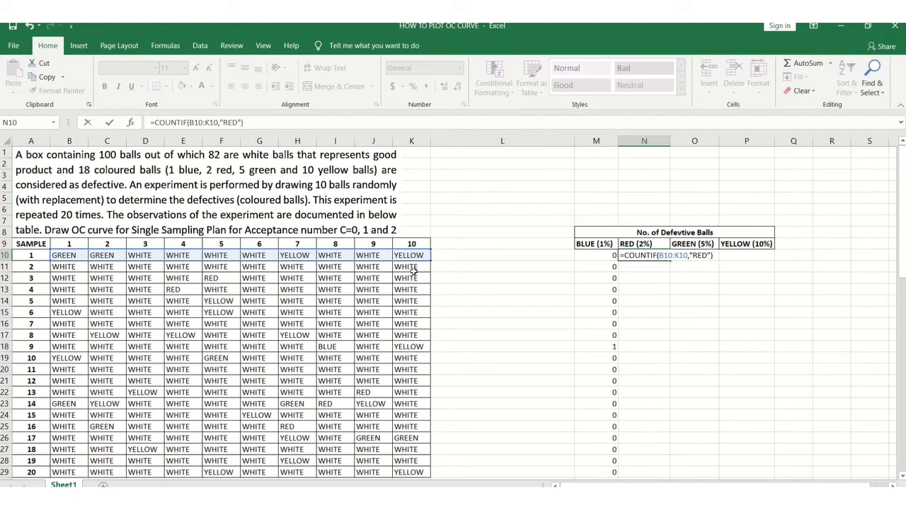
left_click(109, 123)
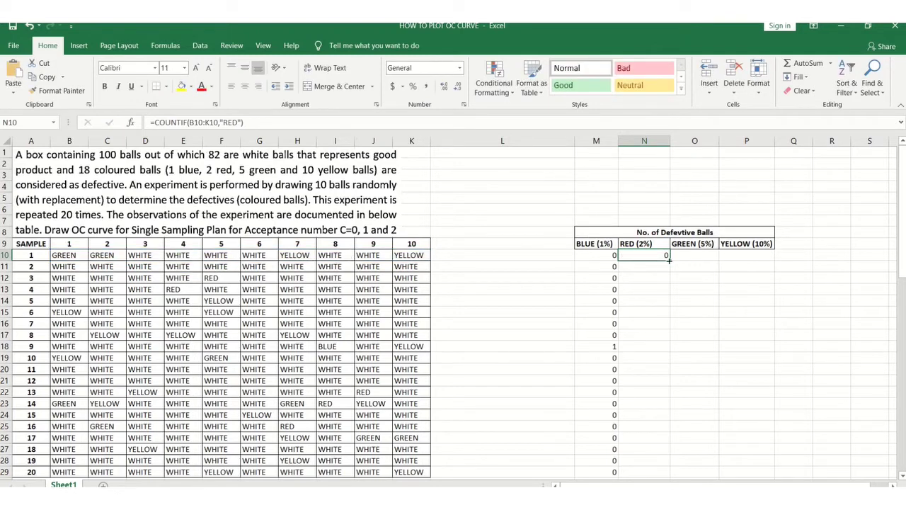
left_click_drag(670, 259, 647, 400)
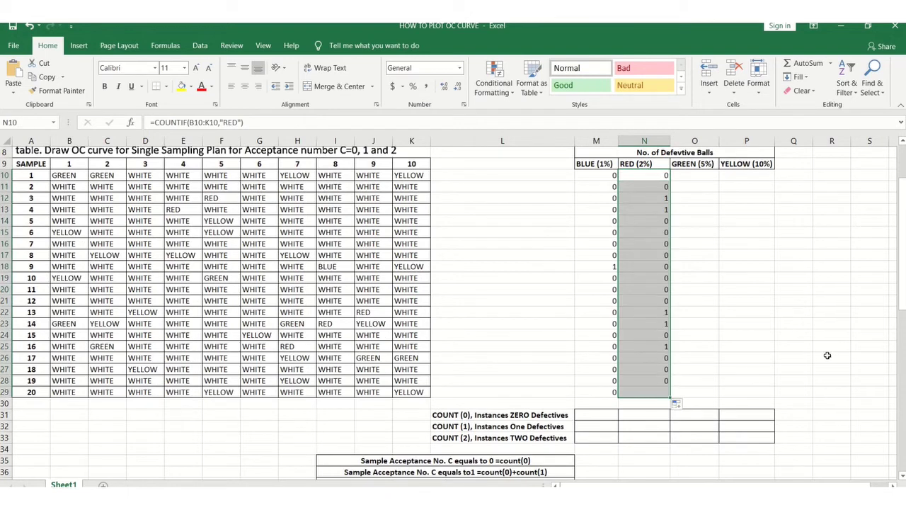
Check the RED counts for samples 13 and 16 in column N against the ball colours recorded in their rows
left_click(694, 307)
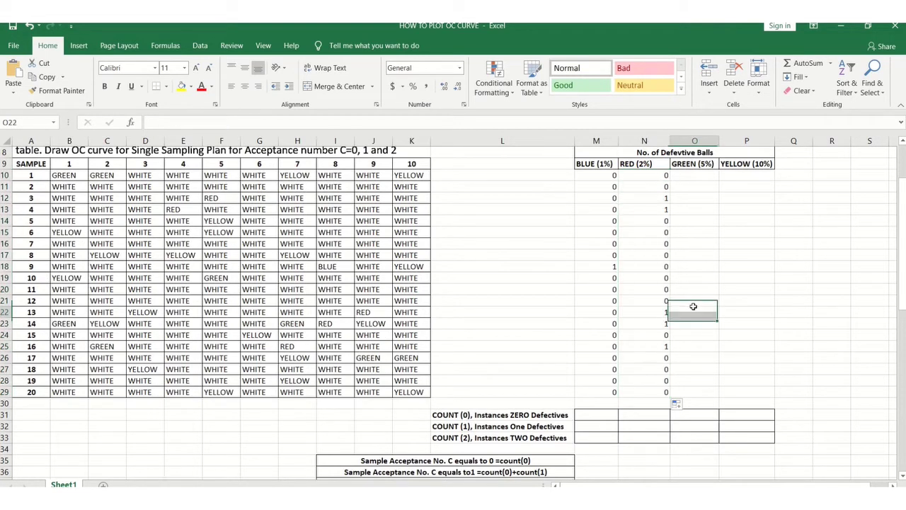
left_click(656, 313)
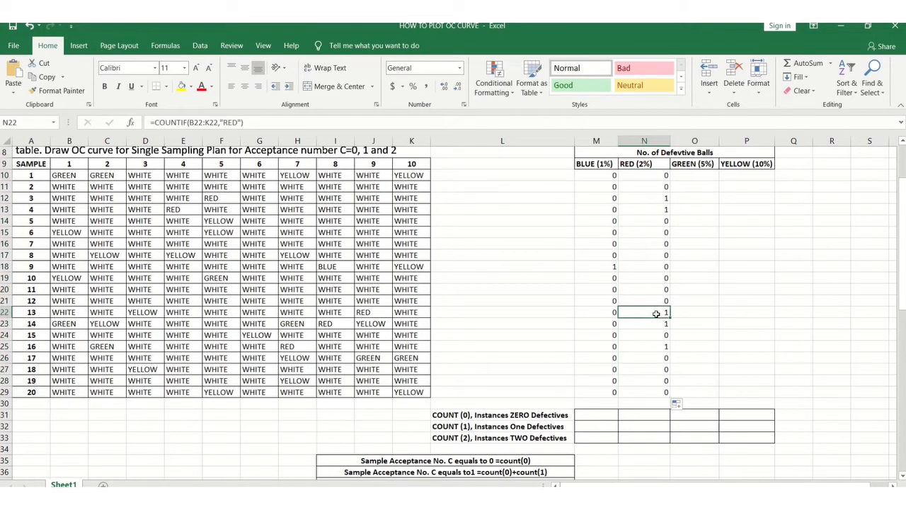
left_click(361, 314)
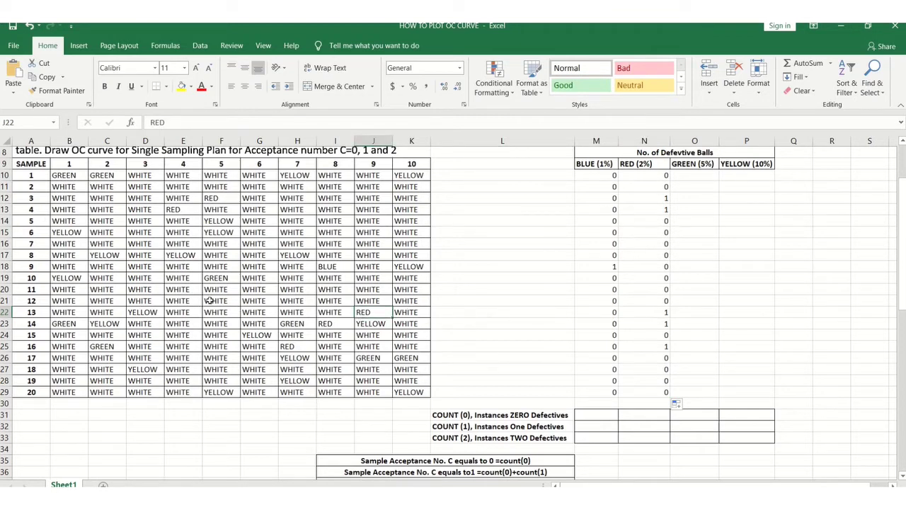
left_click(669, 313)
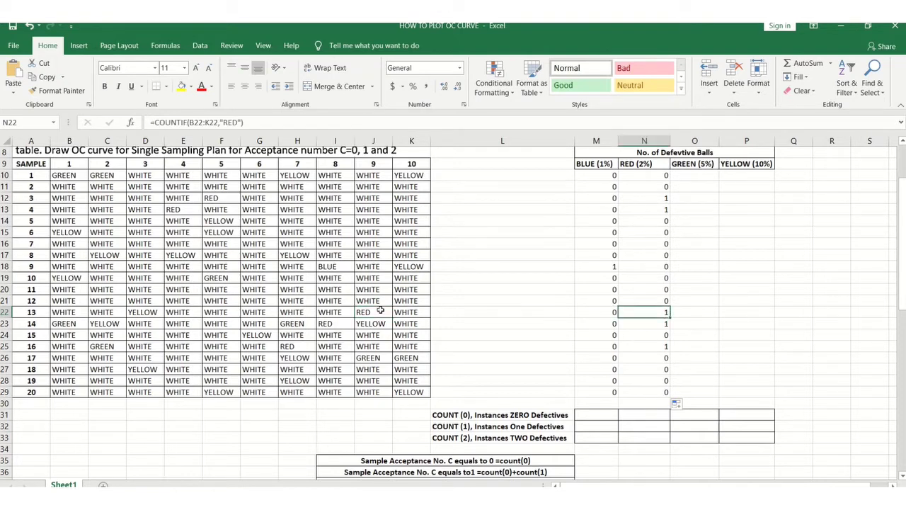
left_click(733, 312)
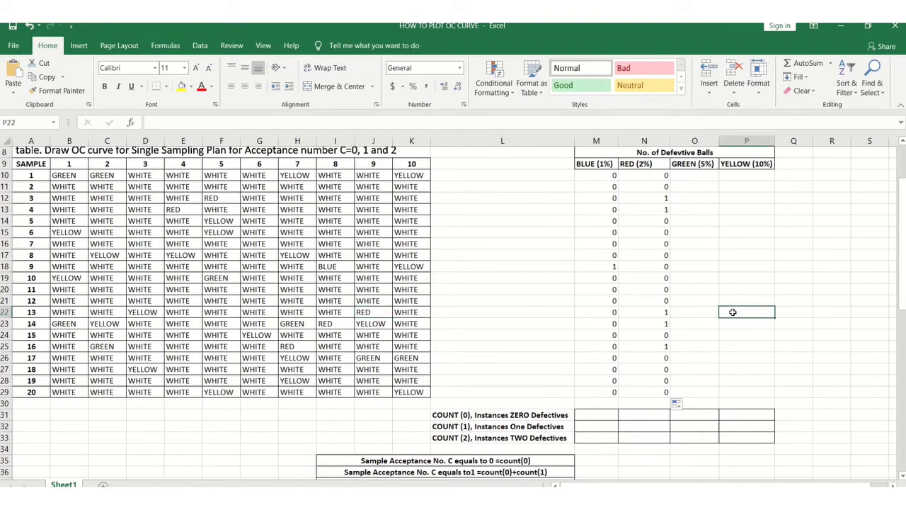
left_click(662, 345)
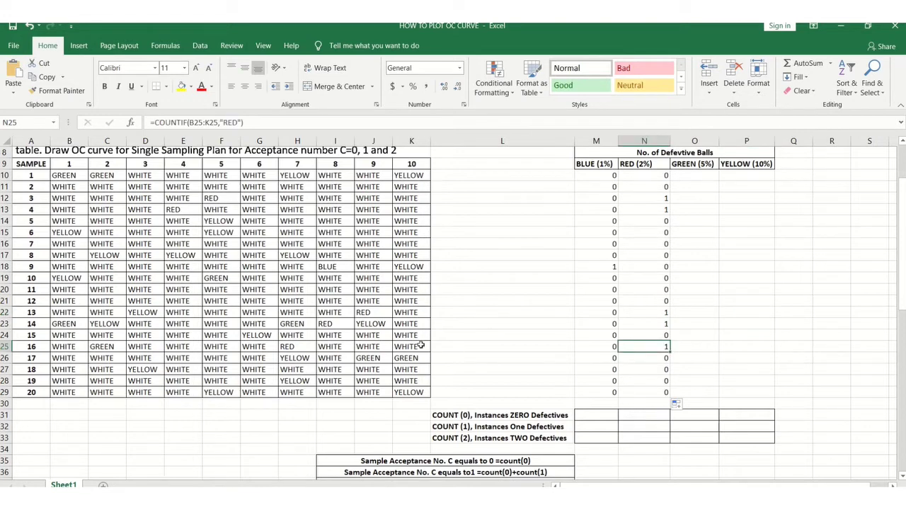
left_click(730, 348)
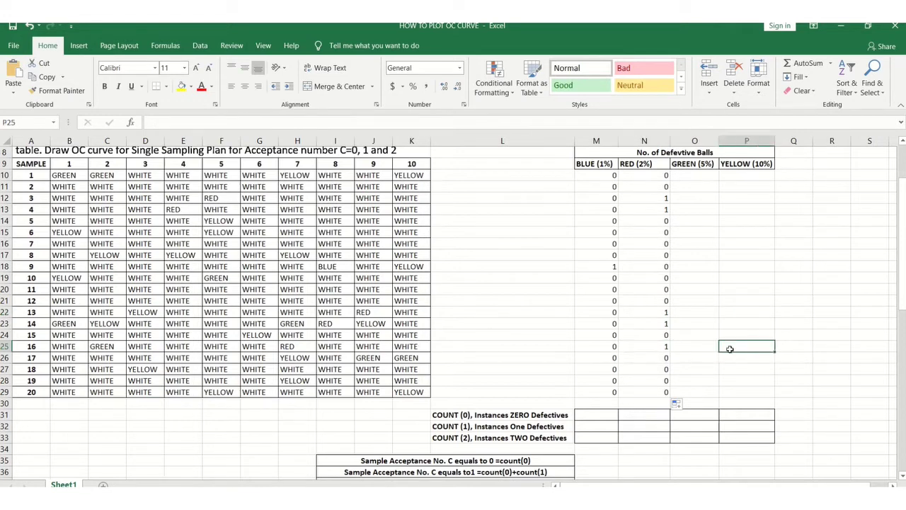
Enter =COUNTIF(B10:K10,"GREEN") in cell O10 under GREEN (5%) and fill it down to O29
left_click_drag(902, 276, 902, 254)
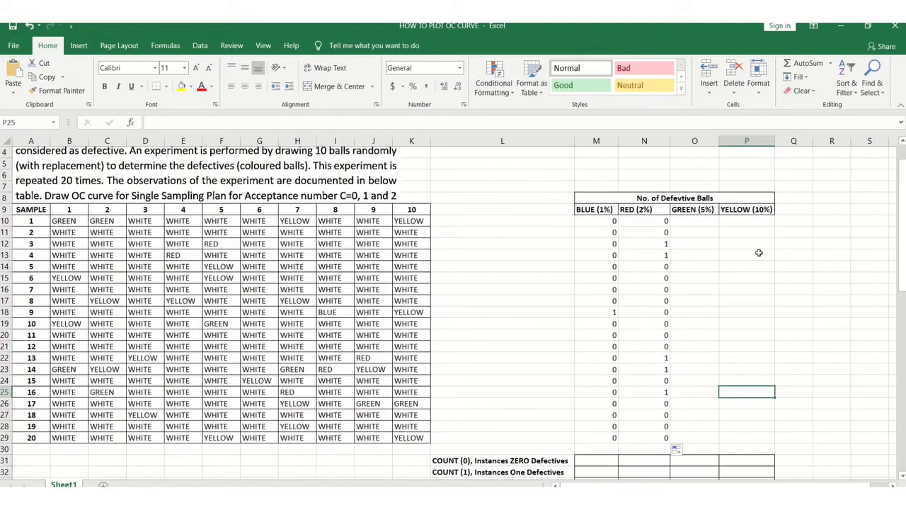
left_click(695, 221)
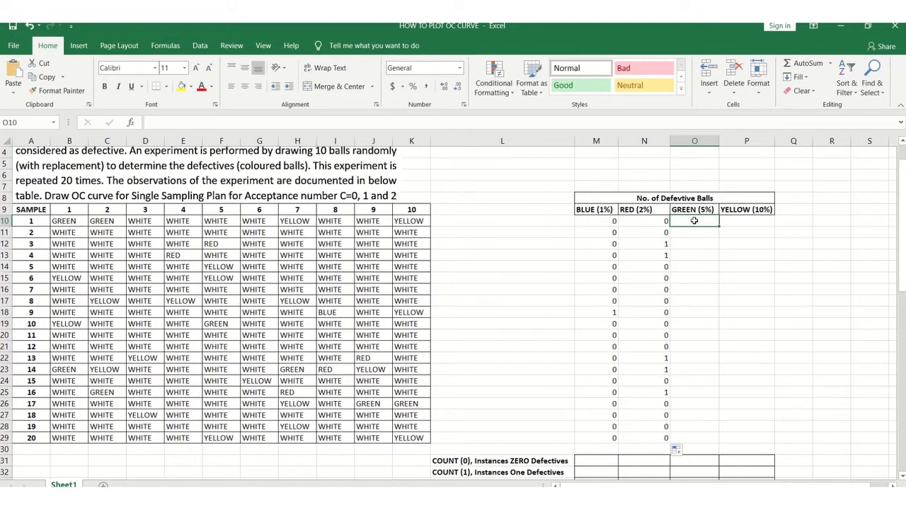
type("=")
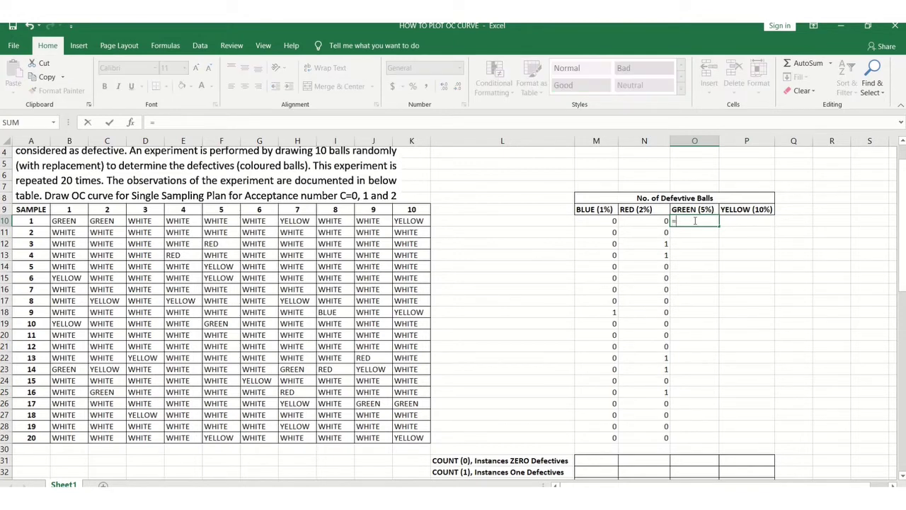
type("CO")
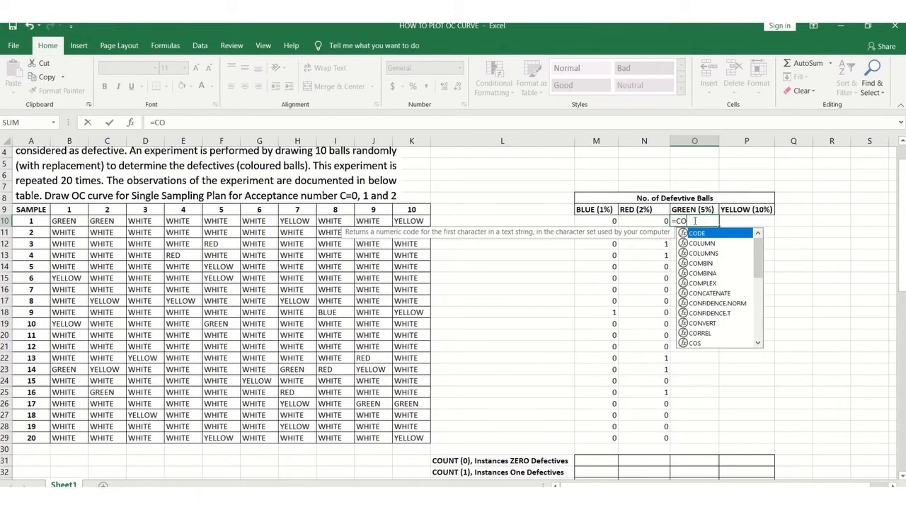
type("UNTIF")
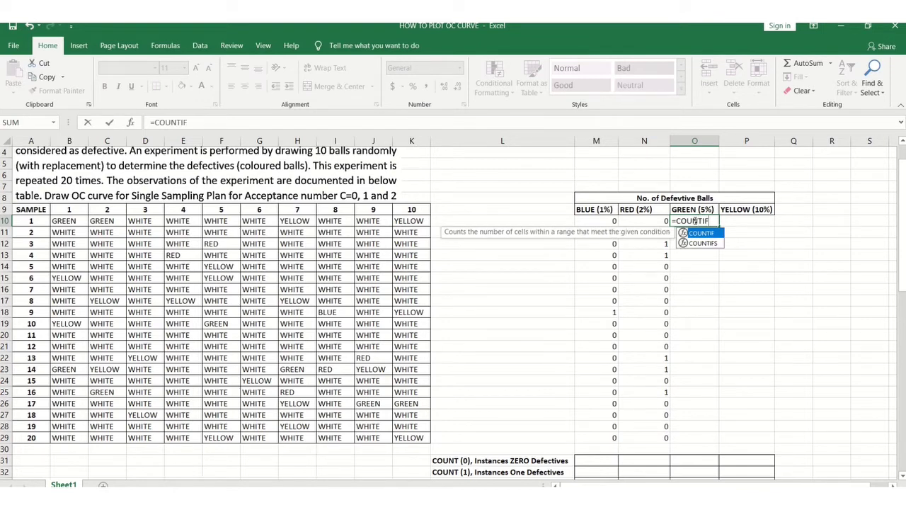
type("(")
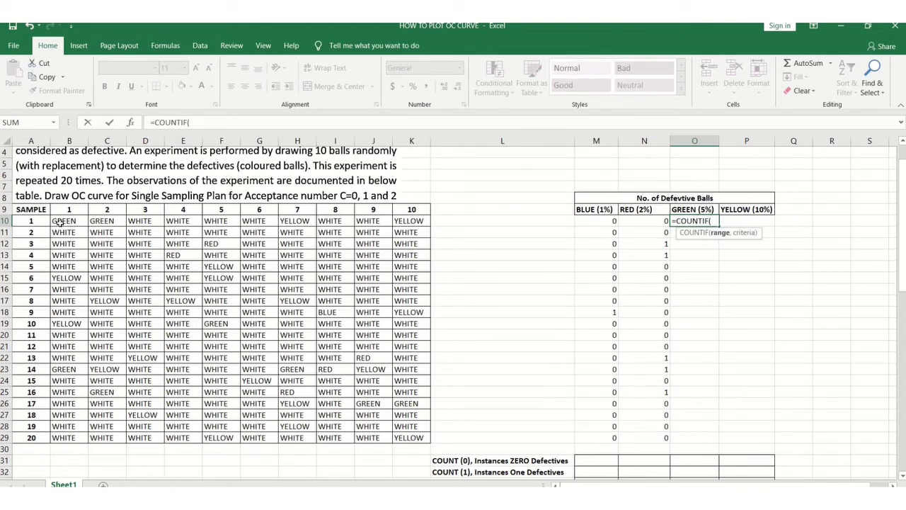
left_click_drag(60, 222, 411, 222)
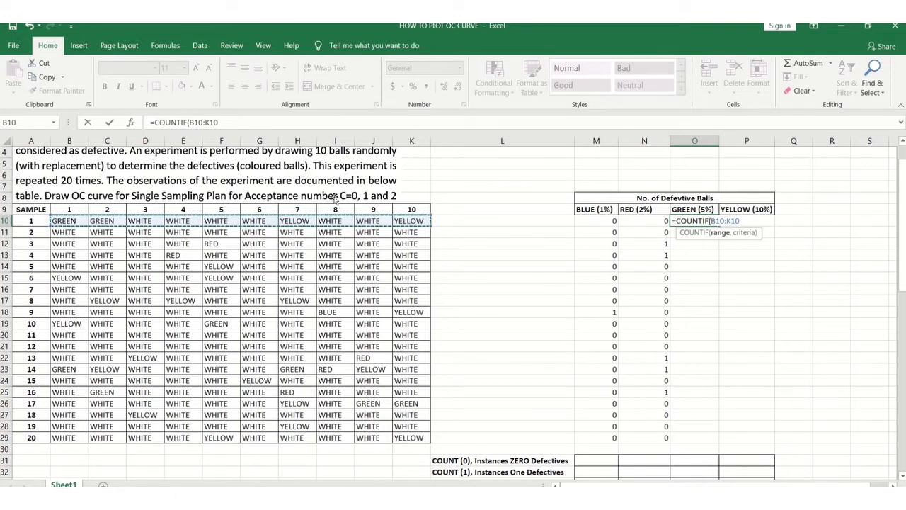
left_click(225, 124)
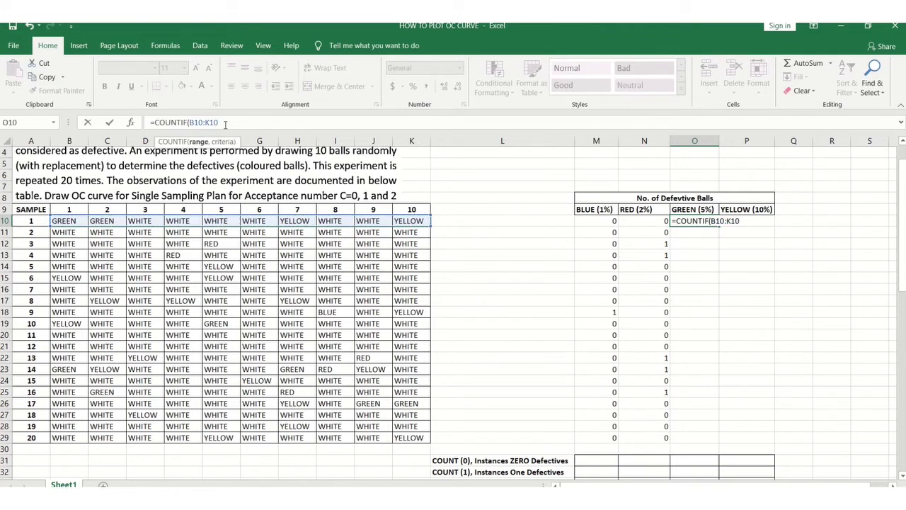
type(",")
type("\"GREE")
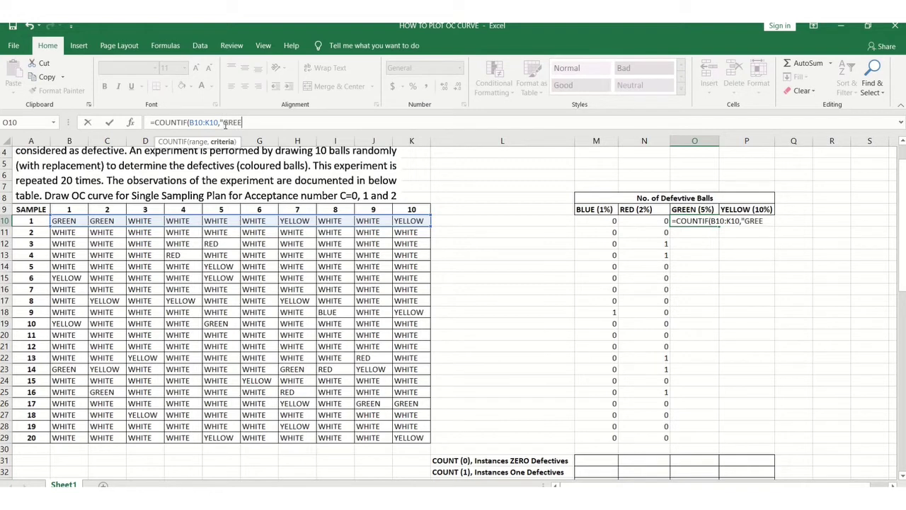
type("N\")")
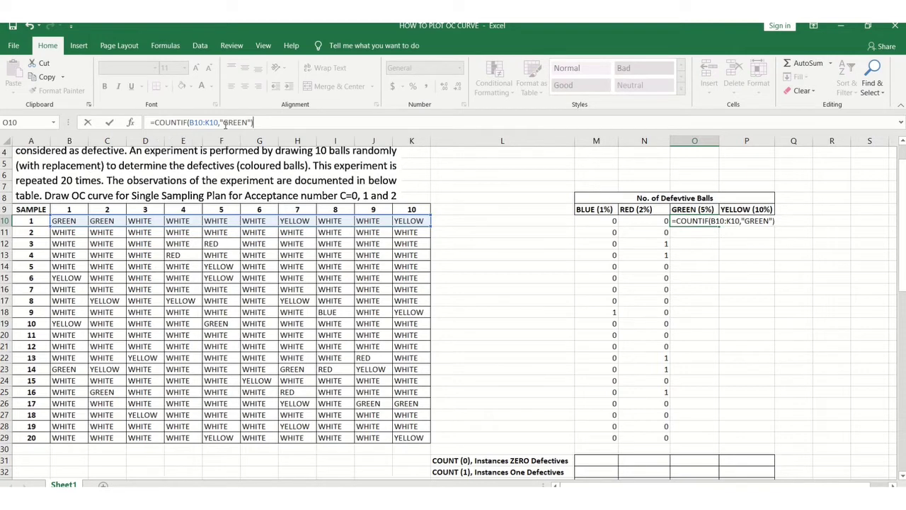
left_click(111, 122)
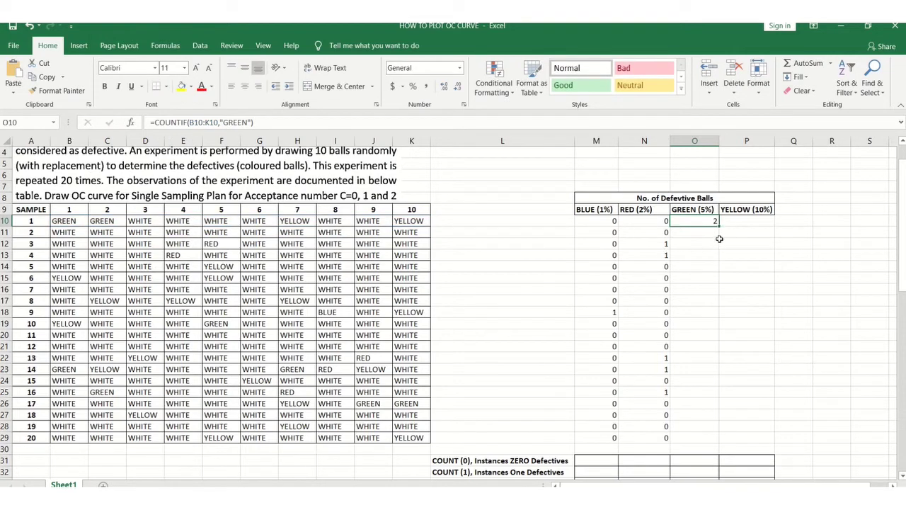
left_click_drag(719, 228, 707, 445)
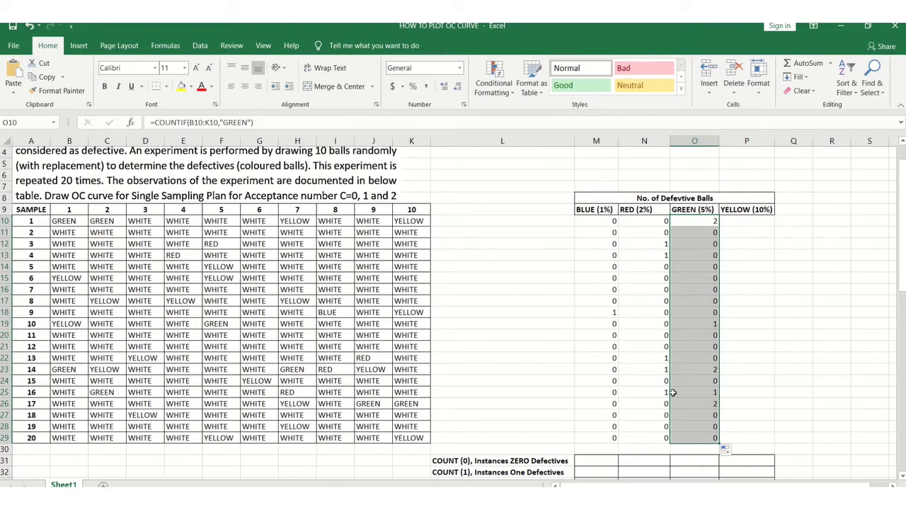
left_click(771, 357)
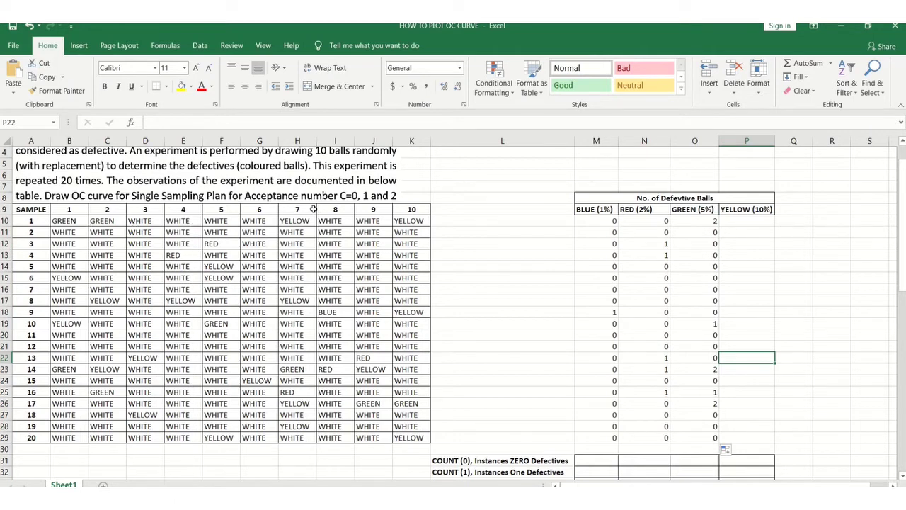
Enter =COUNTIF(B10:K10,"YELLOW") in cell P10 under YELLOW (10%) and fill it down to P29
left_click(742, 220)
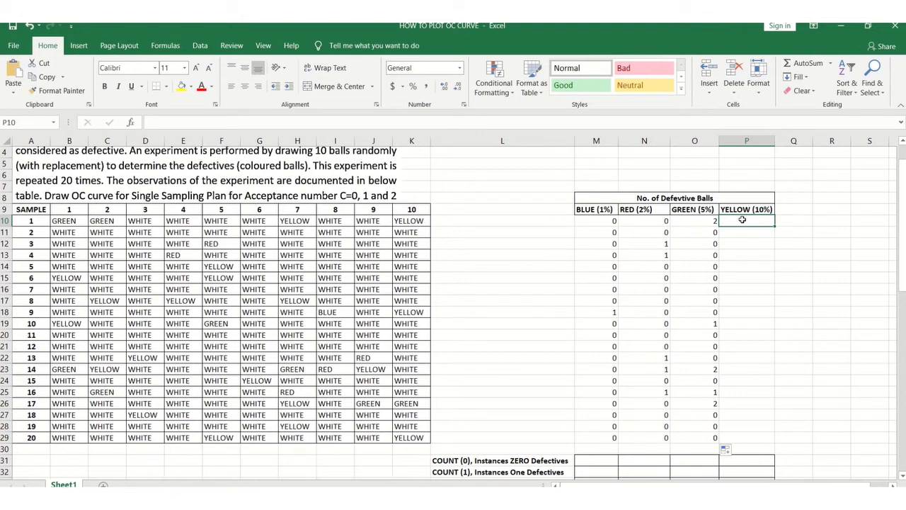
type("=C")
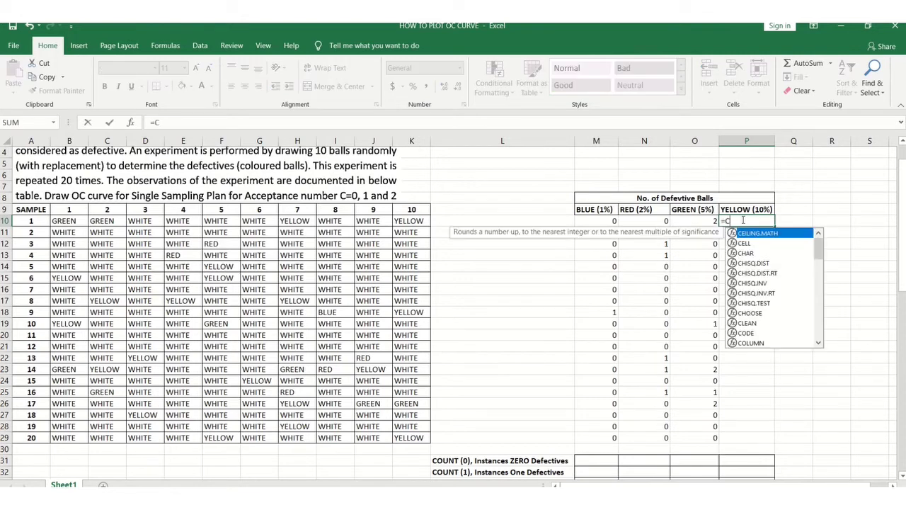
type("OUNTIF")
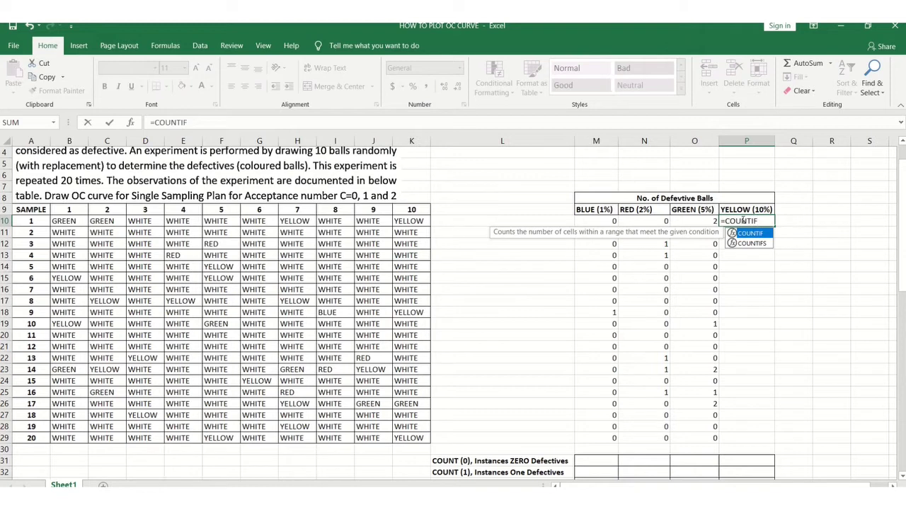
type("(")
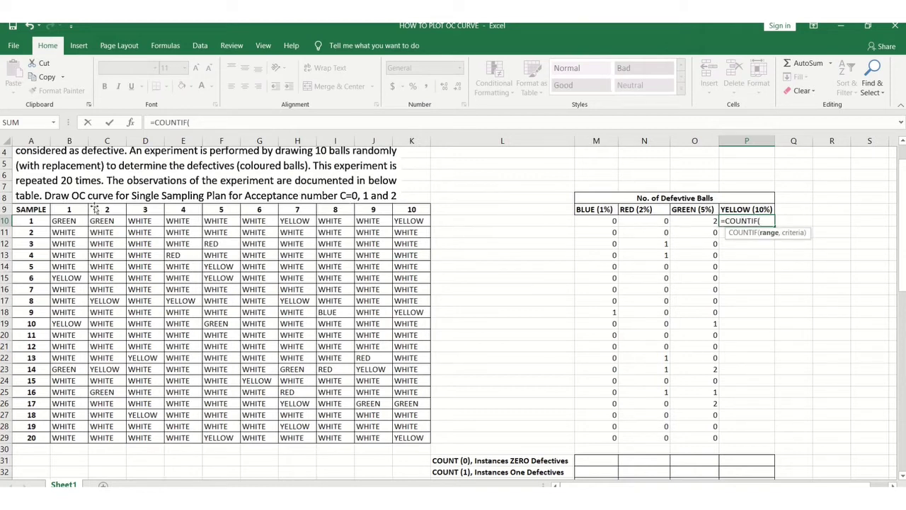
left_click(65, 220)
left_click_drag(186, 220, 417, 224)
left_click(223, 124)
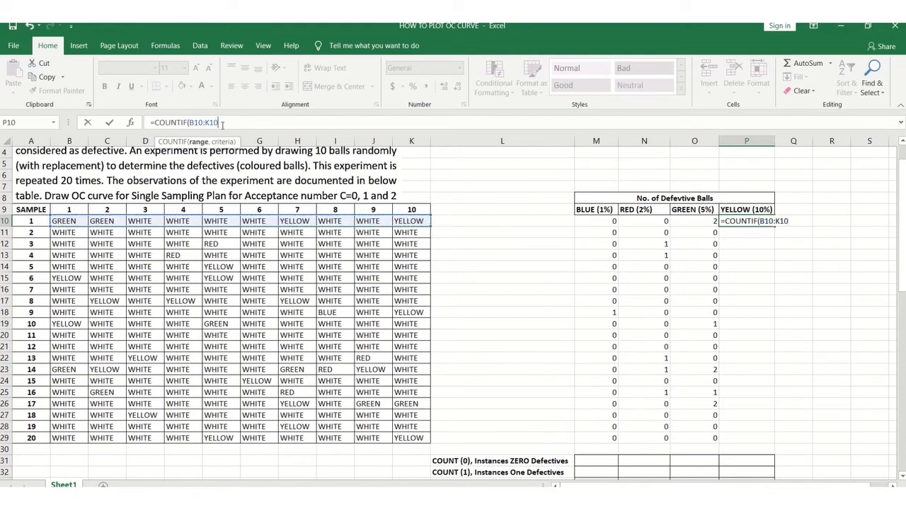
type(",\"")
type("YELL")
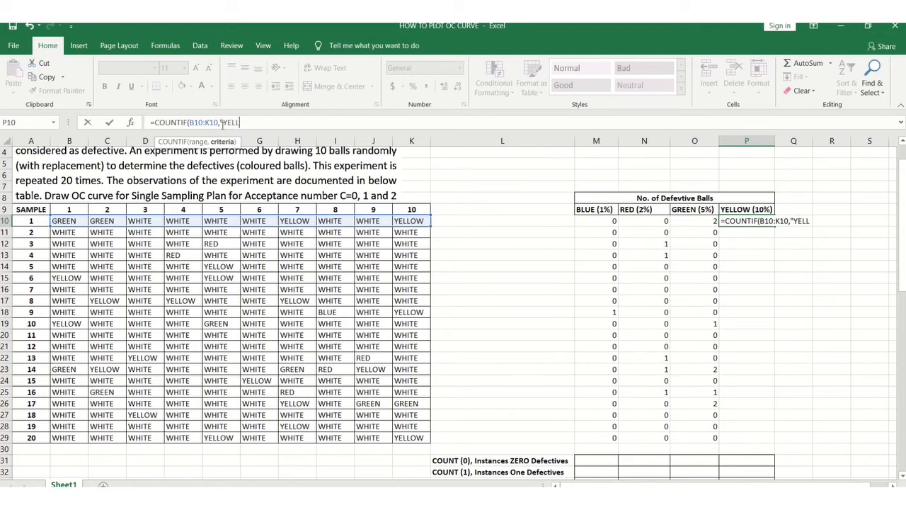
type("OW\")")
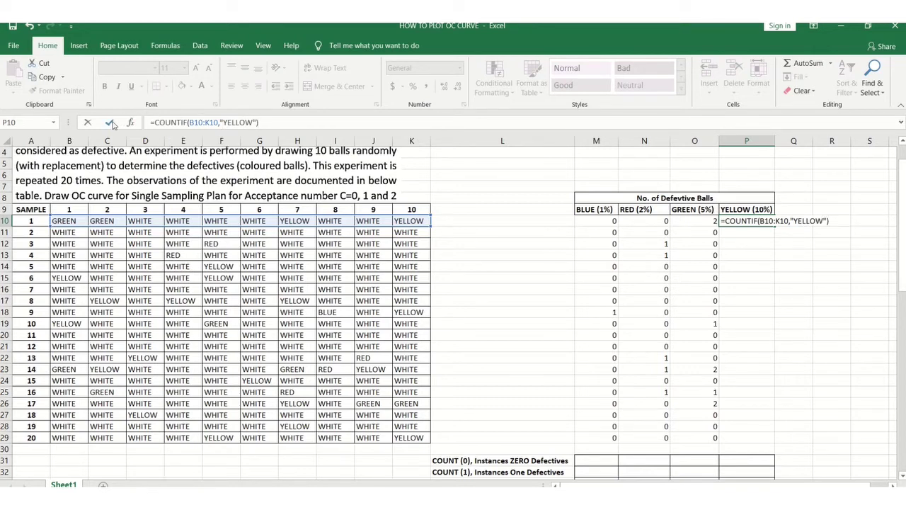
left_click(110, 123)
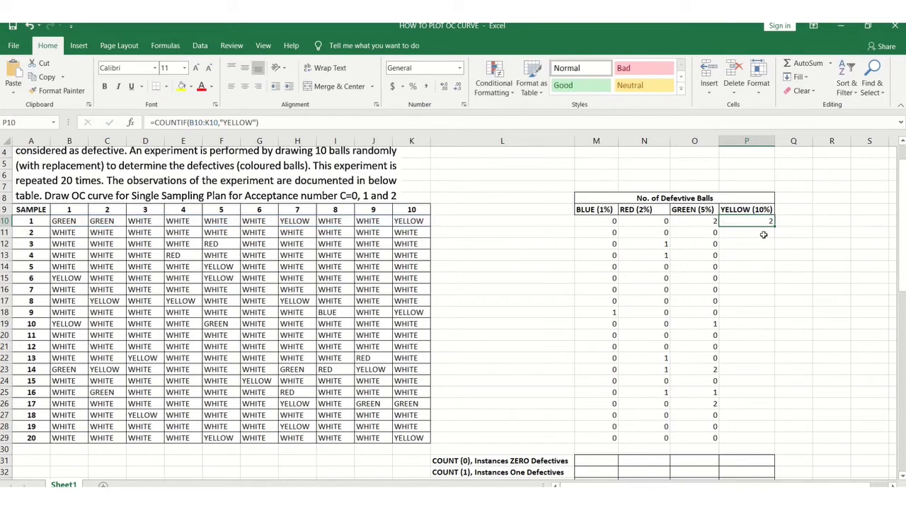
left_click_drag(774, 223, 763, 442)
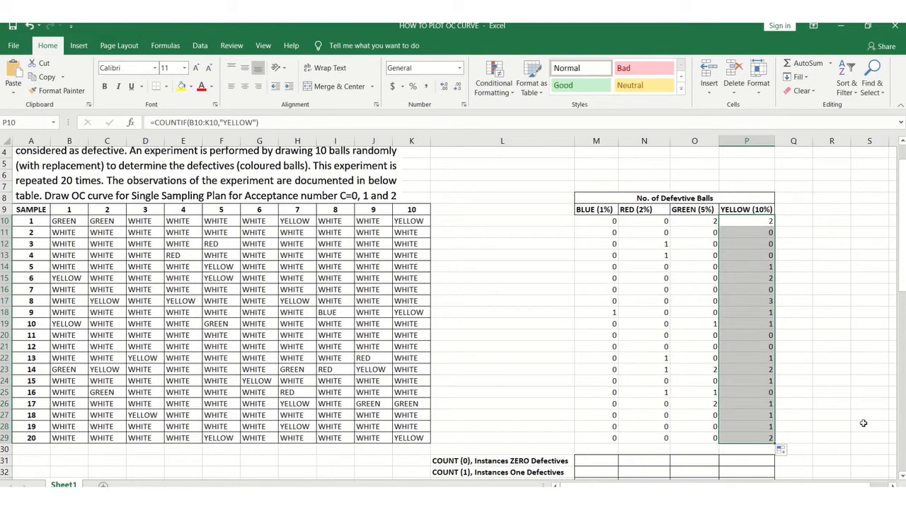
left_click(858, 388)
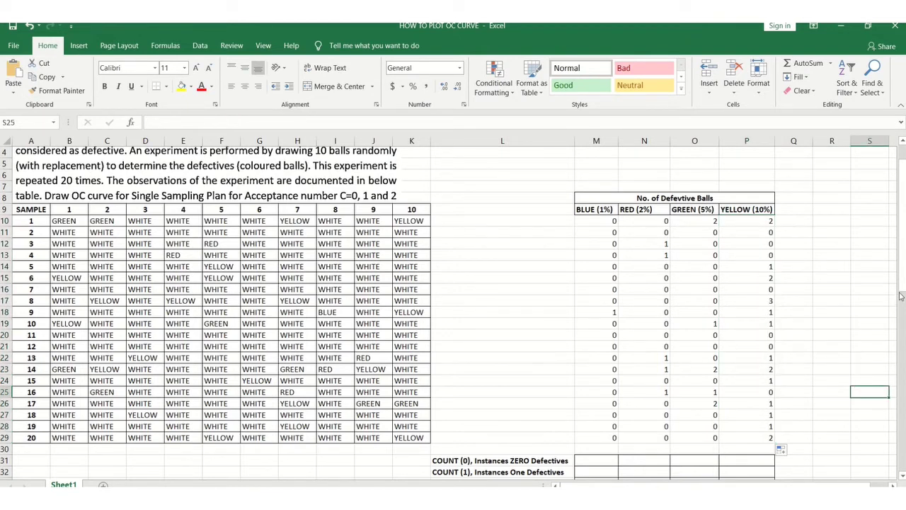
Enter =COUNTIF(M10:M29,"0") in cell M31 to count the BLUE (1%) samples with zero defectives
left_click_drag(900, 285, 902, 302)
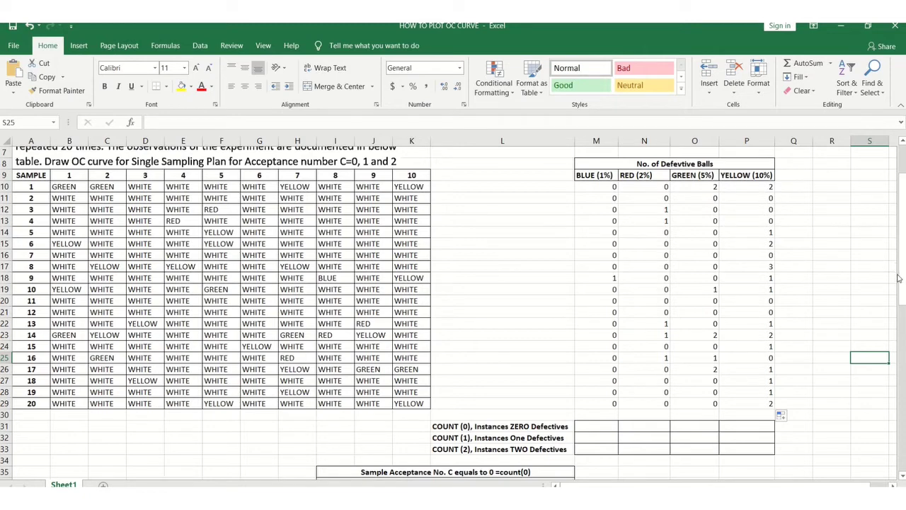
left_click_drag(900, 282, 901, 281)
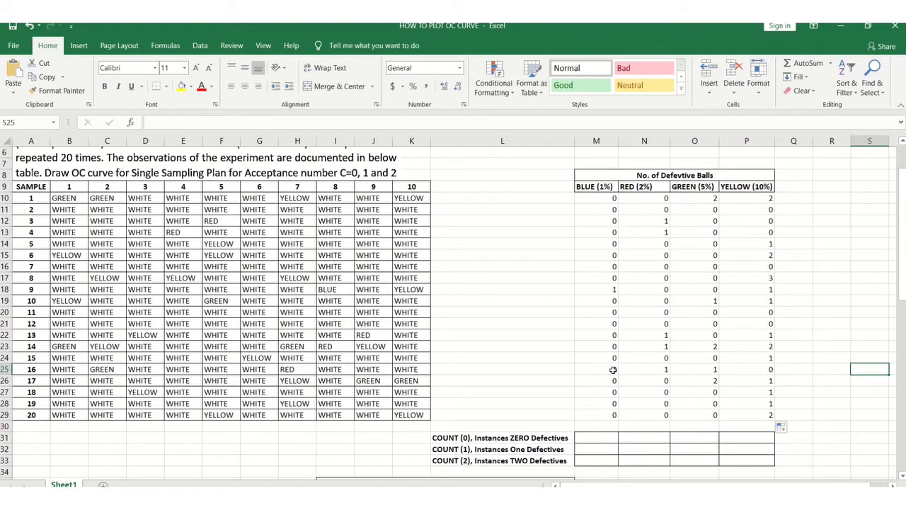
left_click_drag(904, 283, 903, 290)
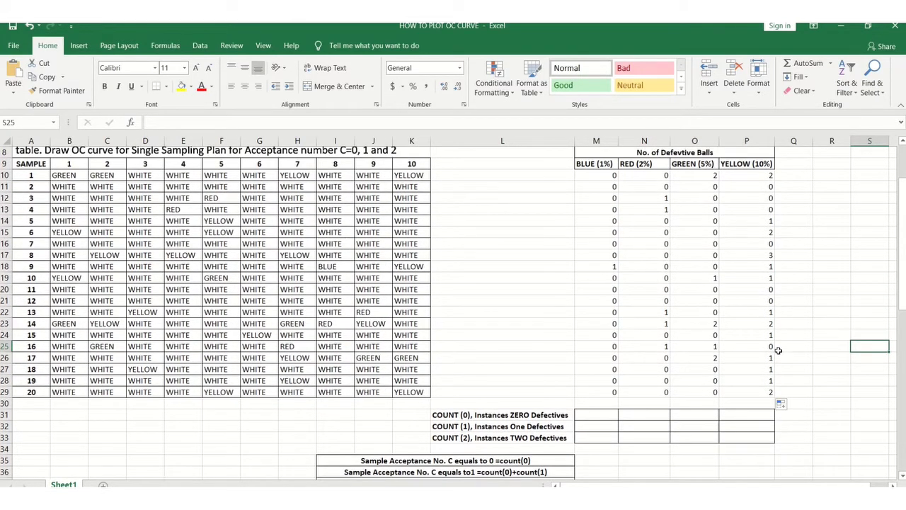
left_click(604, 412)
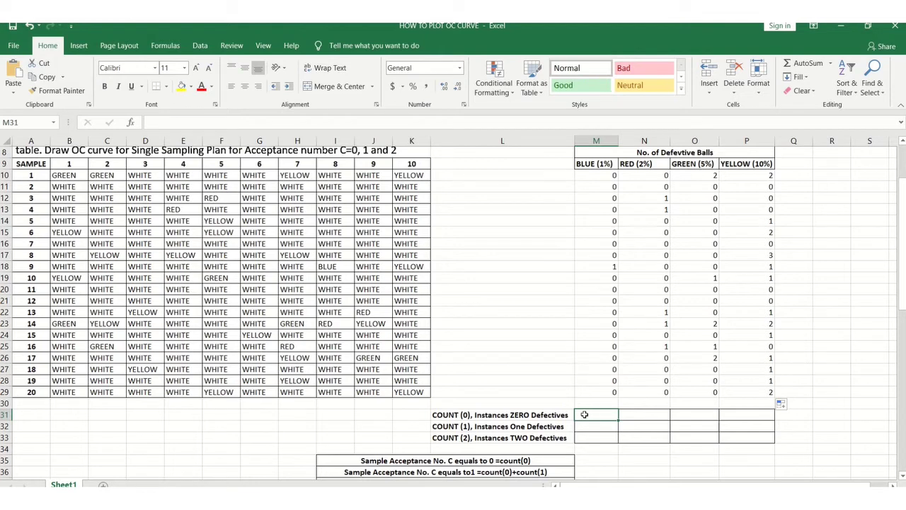
type("=")
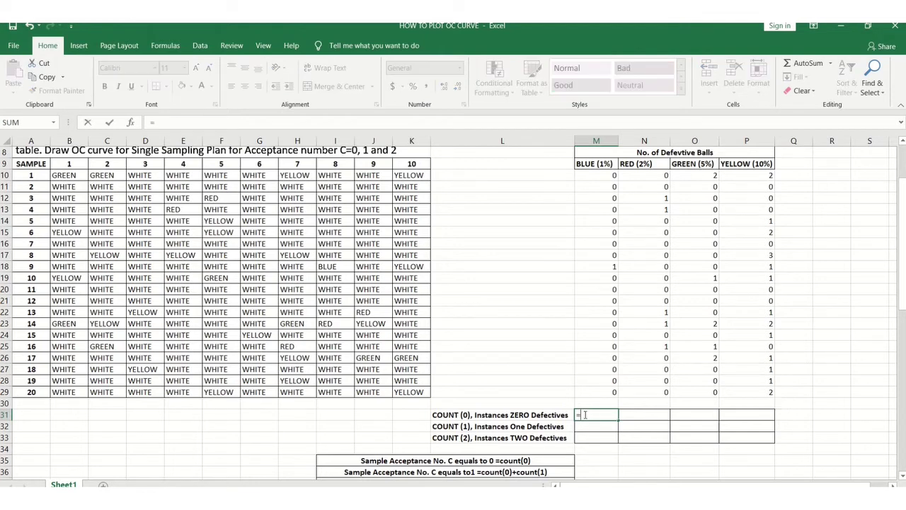
type("COUN")
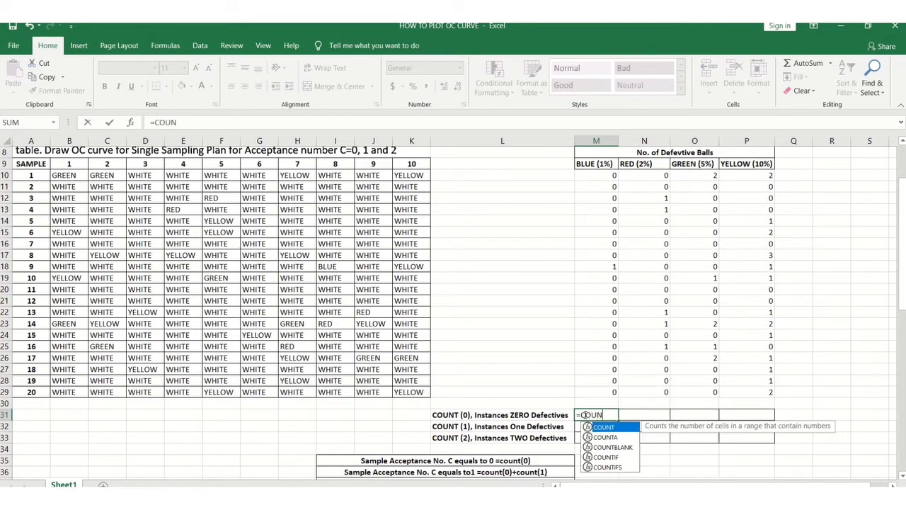
type("TI")
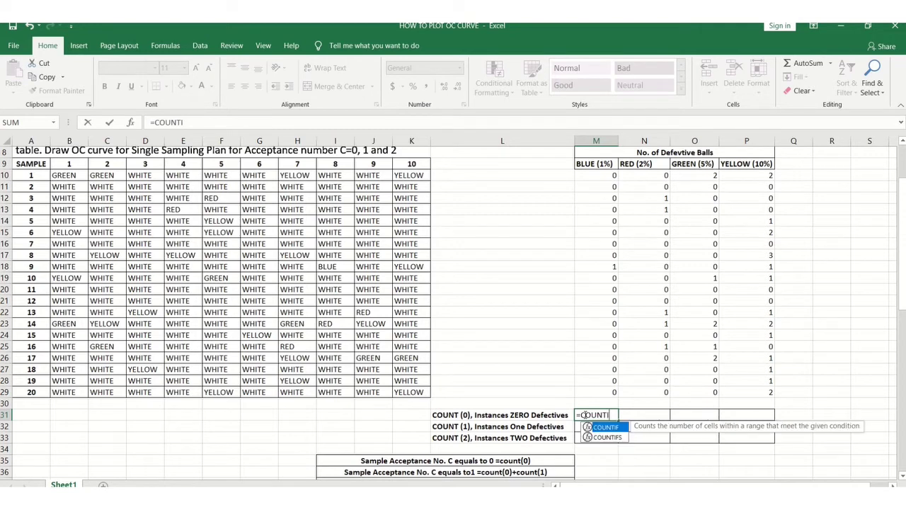
type("F(")
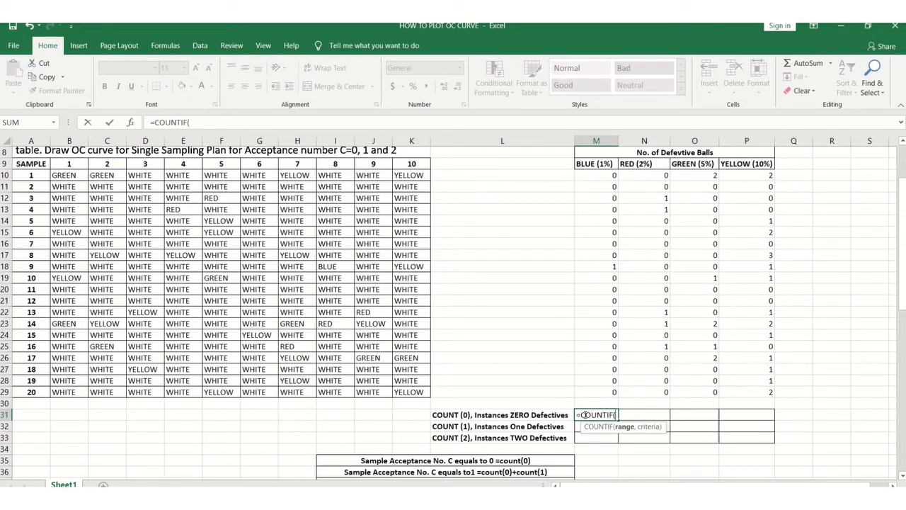
left_click_drag(605, 176, 605, 391)
left_click(238, 125)
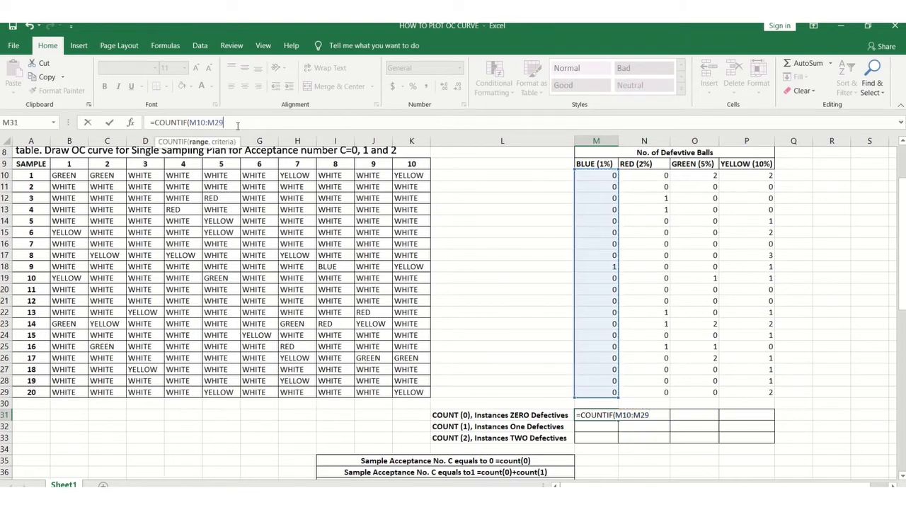
type(",@")
key("BackSpace")
type("\"0")
type("\")")
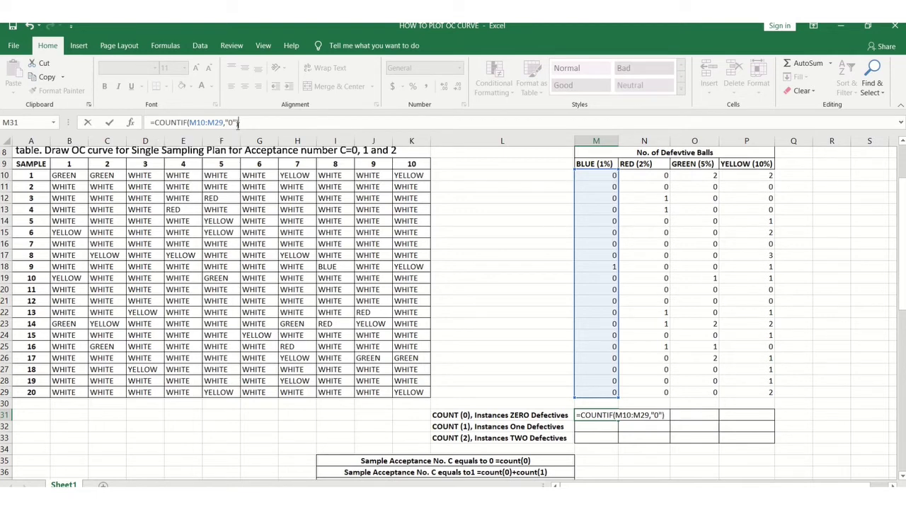
left_click(109, 124)
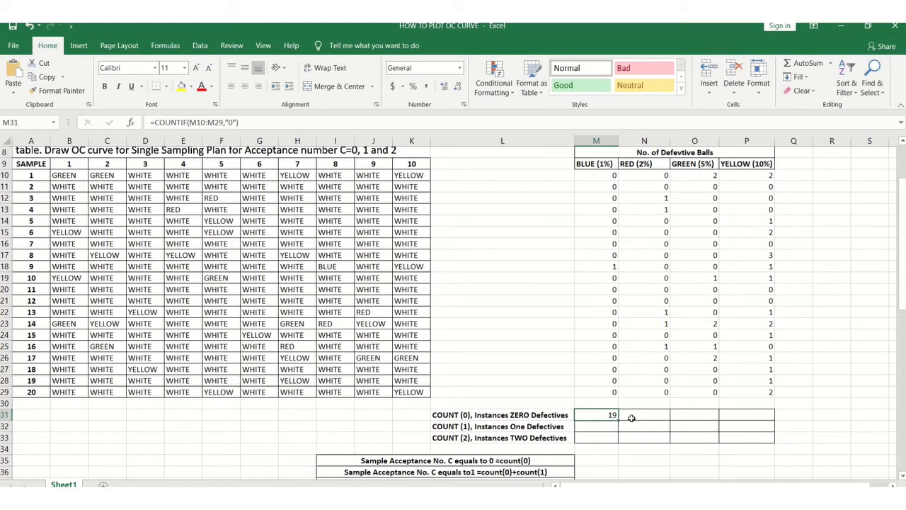
Fill the zero-defectives formula from M31 across to P31 and check the RED and GREEN results against their columns
left_click_drag(625, 420, 757, 409)
left_click(659, 417)
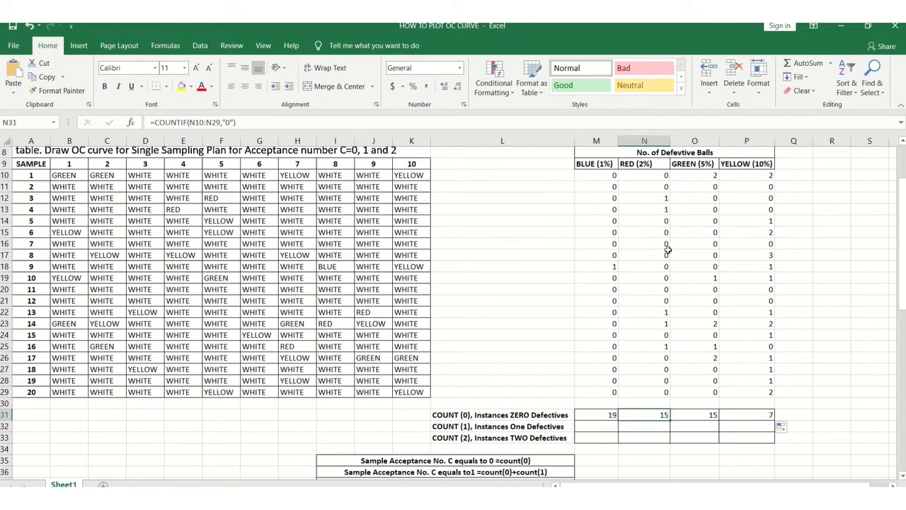
left_click(713, 415)
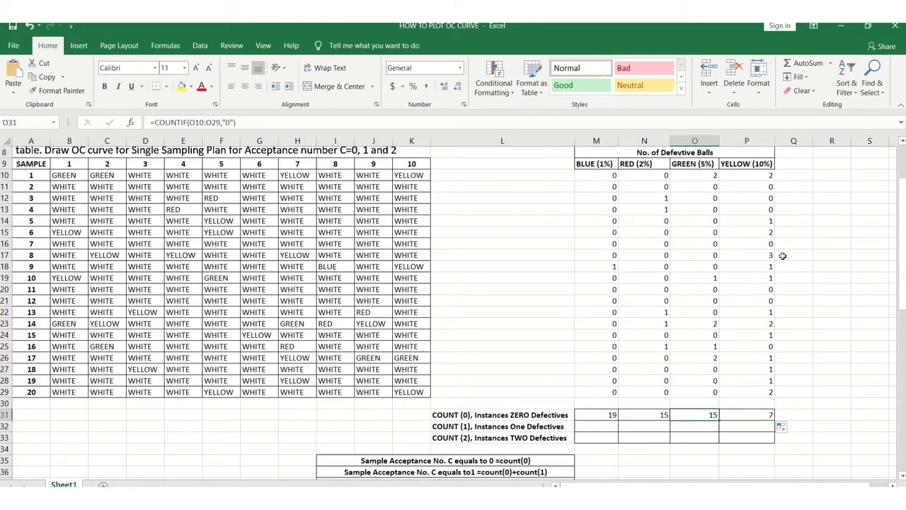
left_click(811, 402)
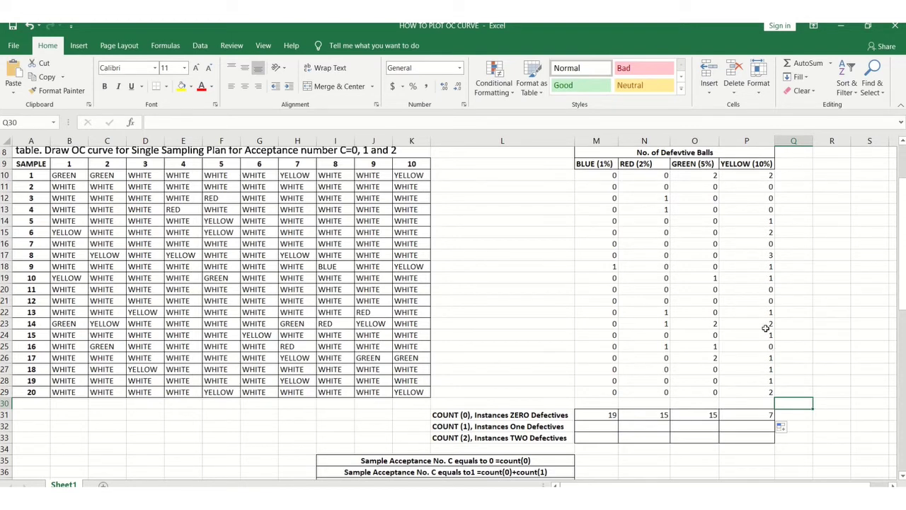
Enter =COUNTIF(M10:M29,"1") in cell M32 to count the BLUE (1%) samples with one defective
left_click(600, 426)
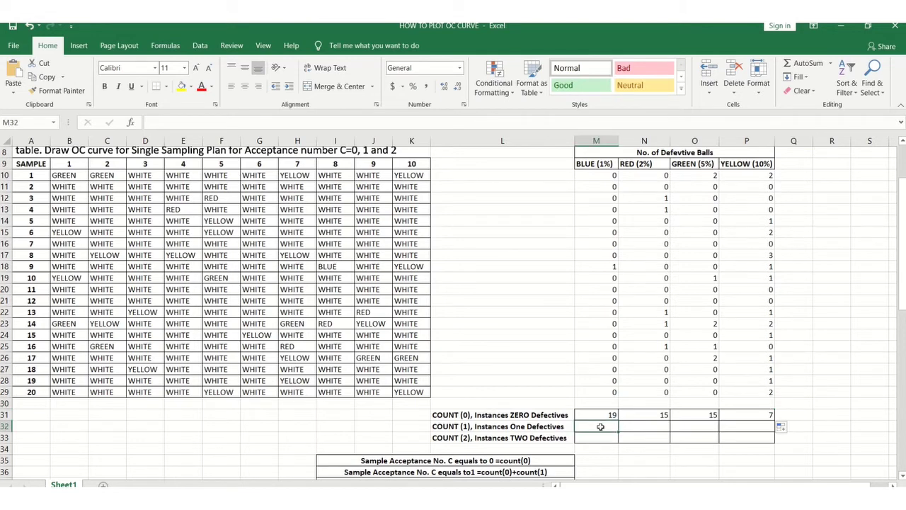
type("=")
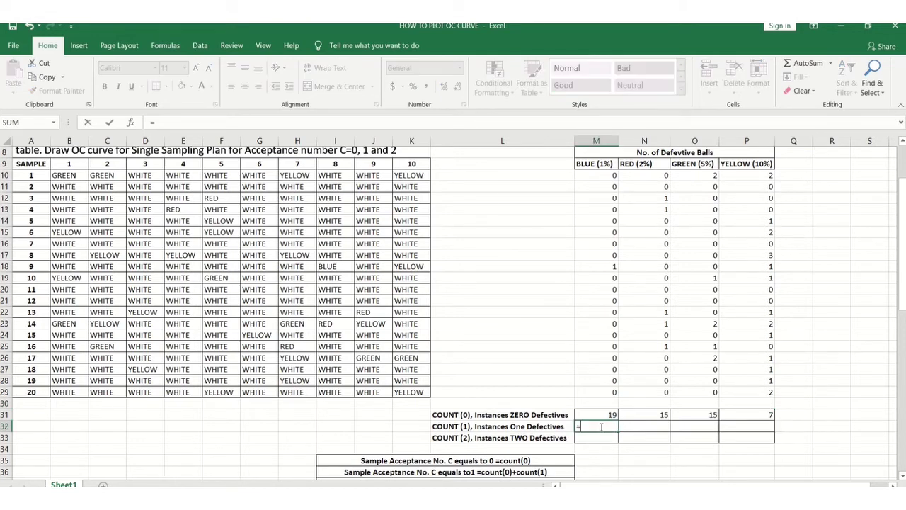
type("COUNT")
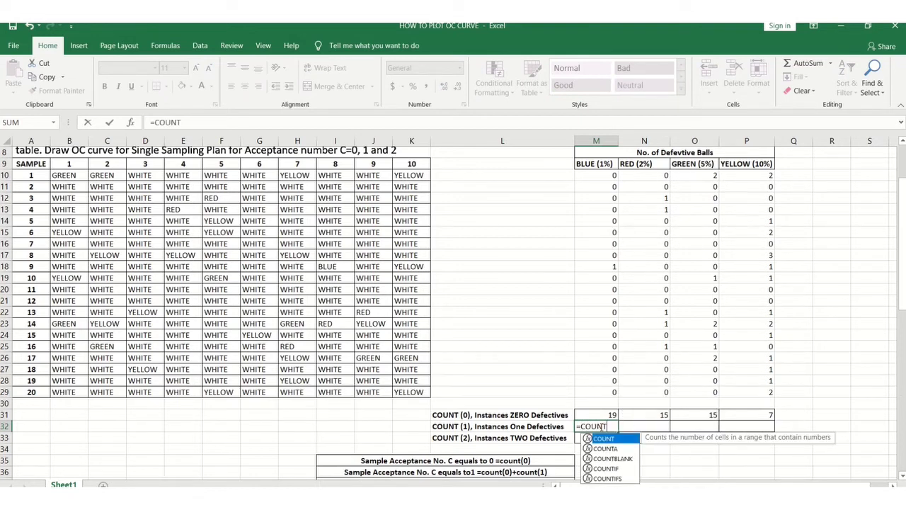
type("IF")
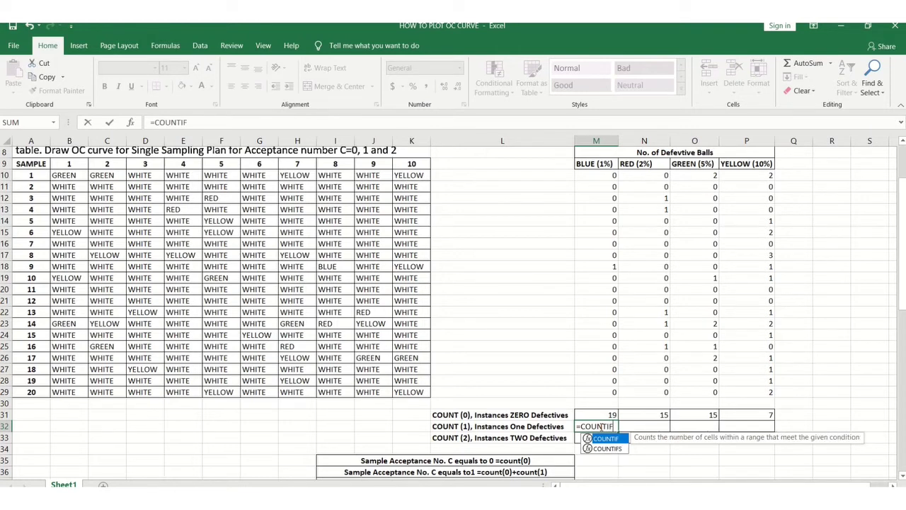
type("(")
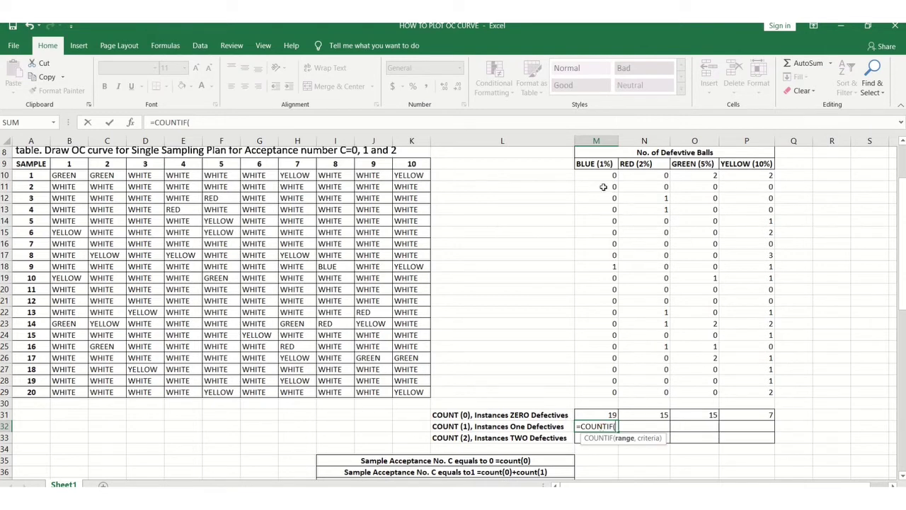
left_click_drag(603, 174, 613, 391)
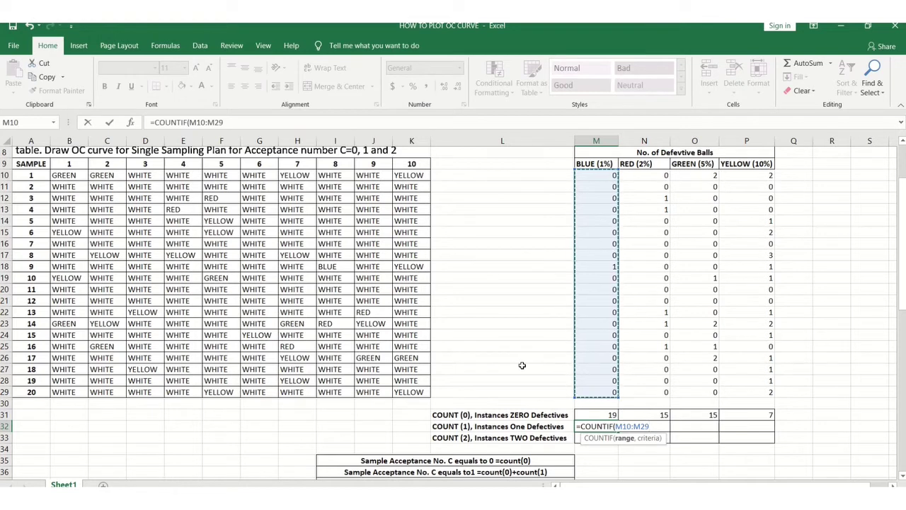
type(",")
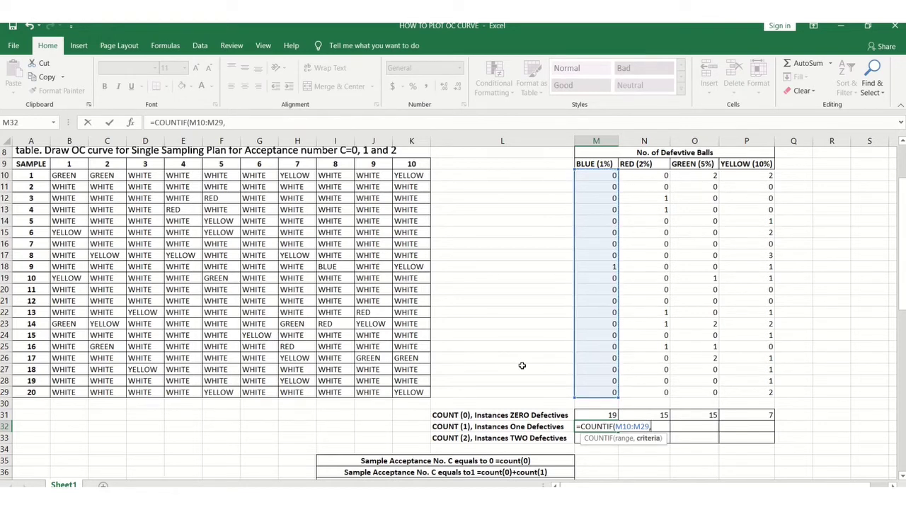
type("\"O")
key("BackSpace")
type("1@")
key("BackSpace")
type(")")
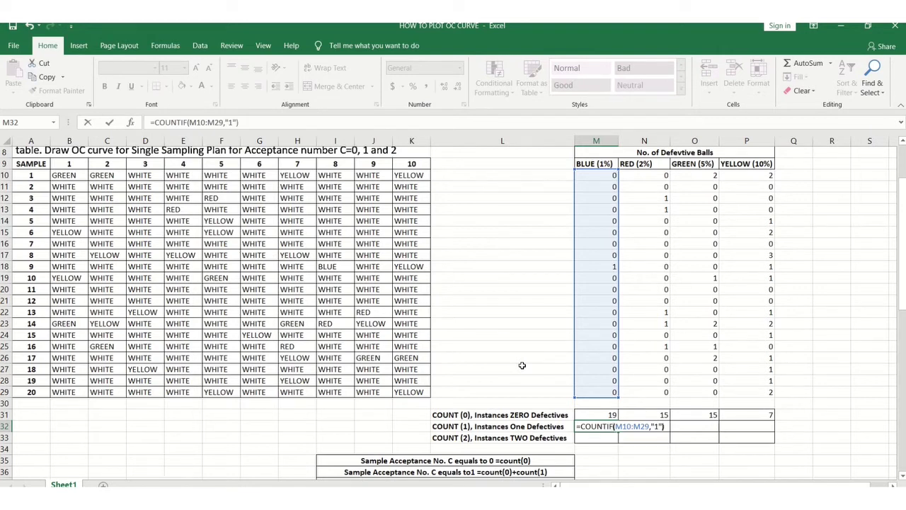
left_click(110, 123)
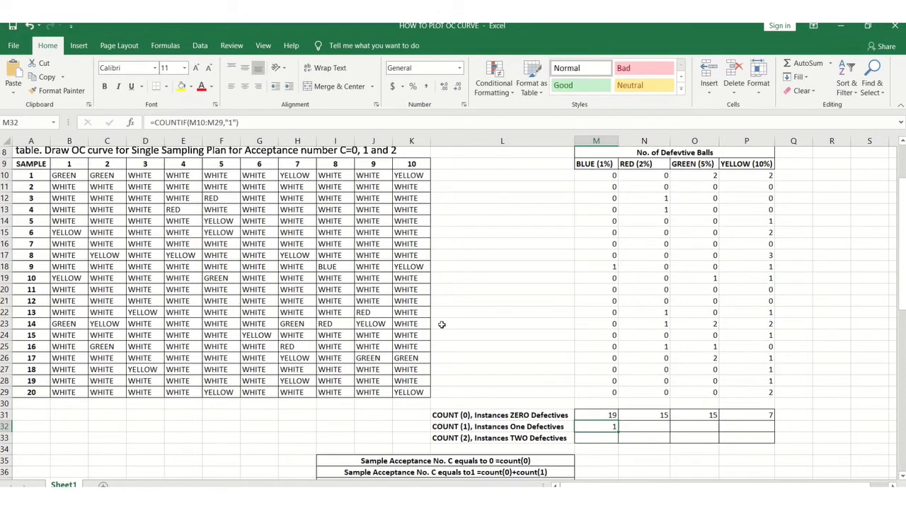
Check the BLUE one-defective count against sample 9, and fill the M32 formula across to P32
left_click(613, 266)
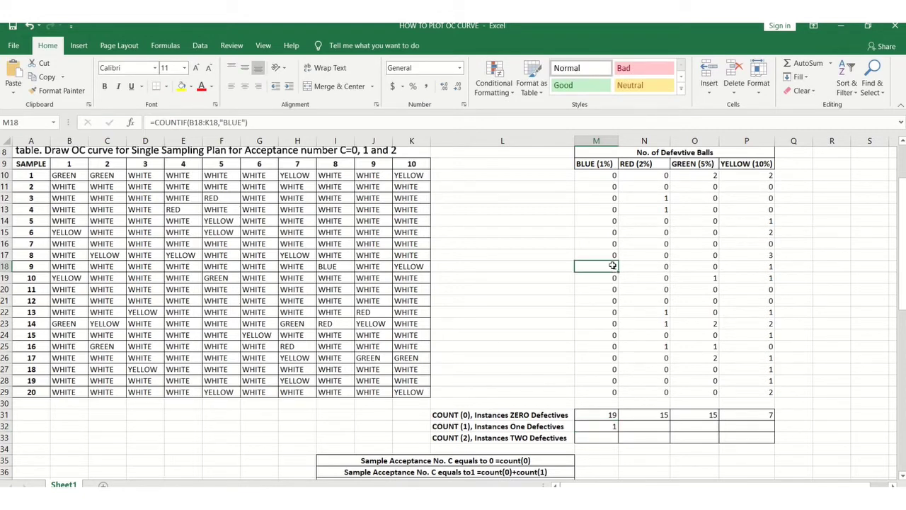
left_click(612, 423)
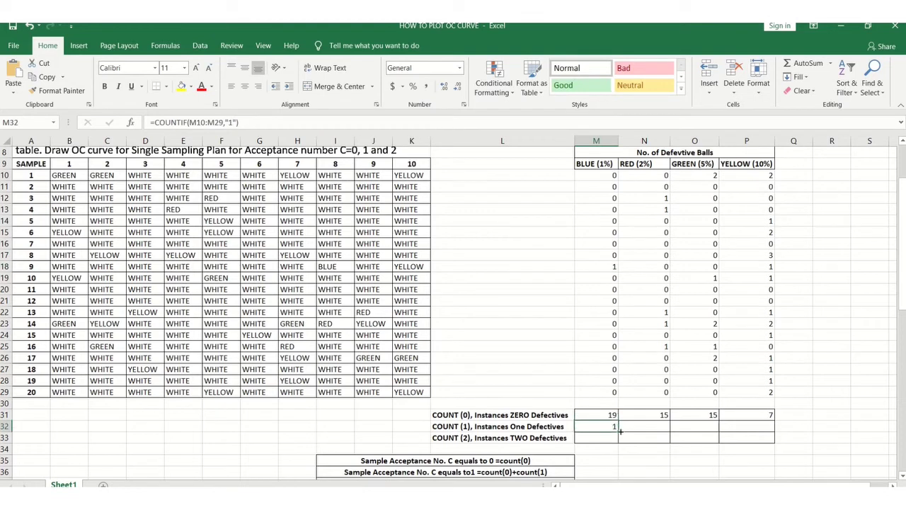
left_click_drag(621, 431, 661, 431)
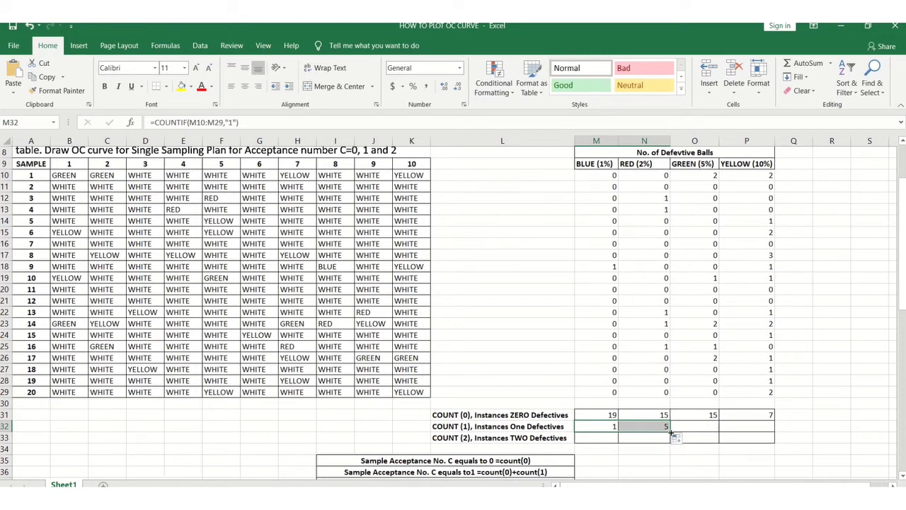
left_click_drag(671, 432, 704, 427)
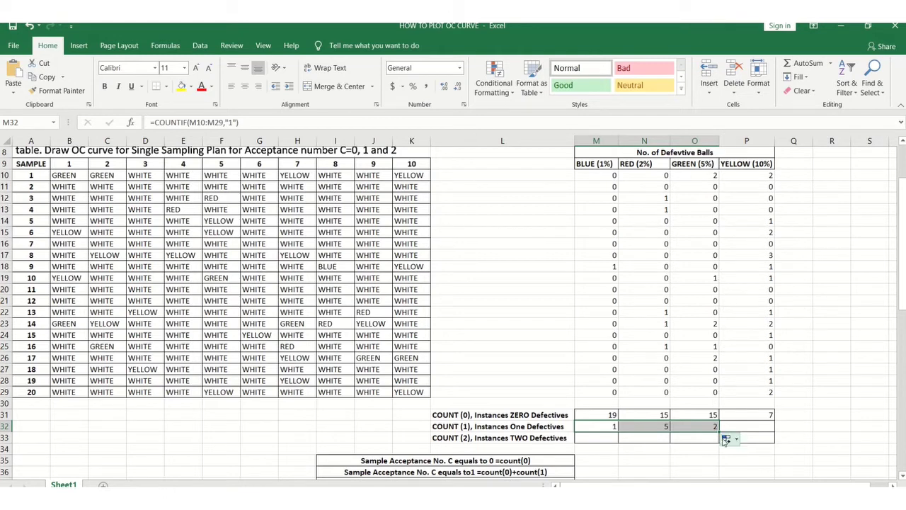
left_click_drag(717, 430, 782, 430)
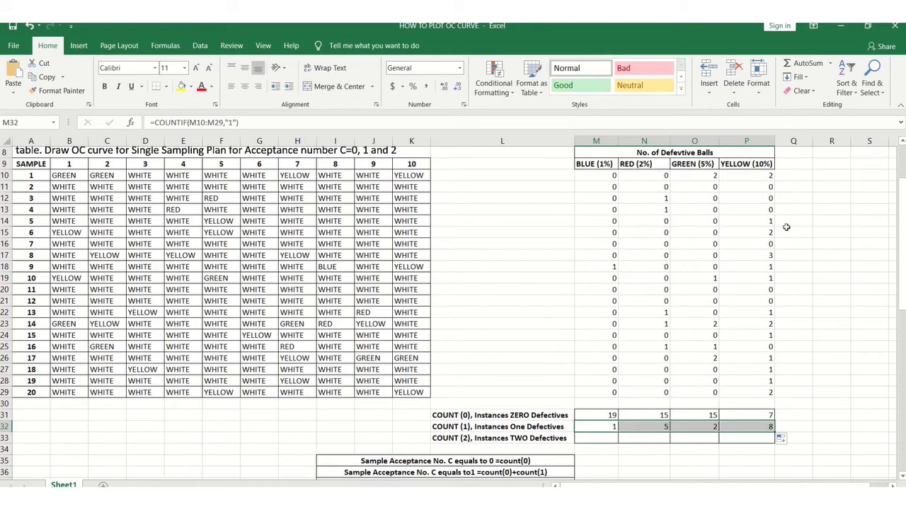
left_click(815, 378)
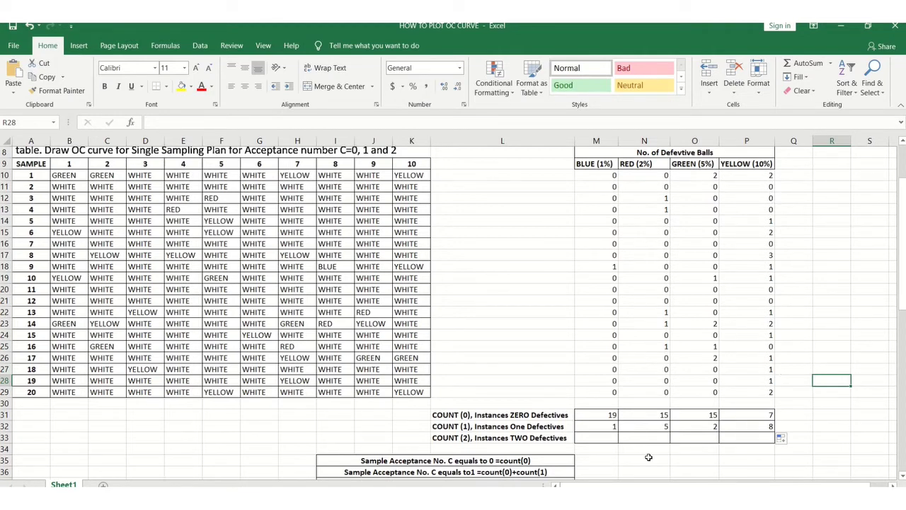
Enter =COUNTIF(M10:M29,"2") in cell M33 to count the BLUE (1%) samples with two defectives
left_click(606, 438)
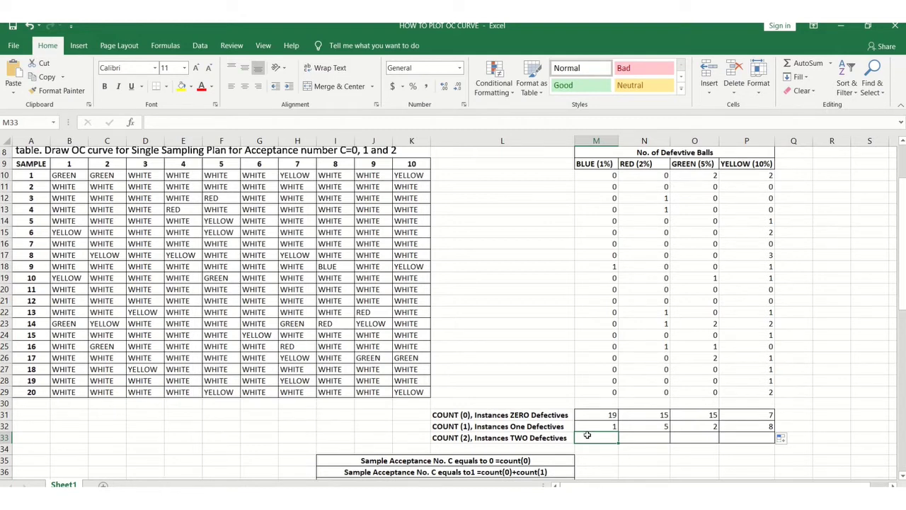
type("=COU")
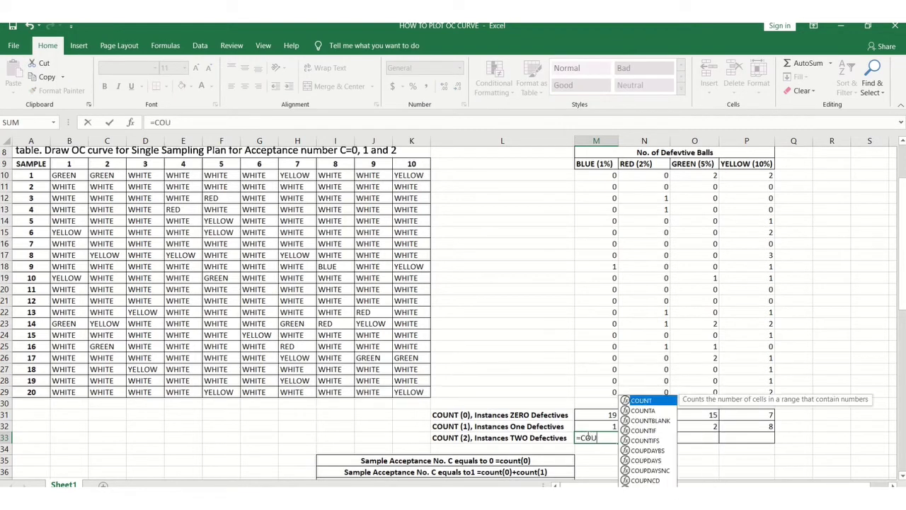
type("NTI")
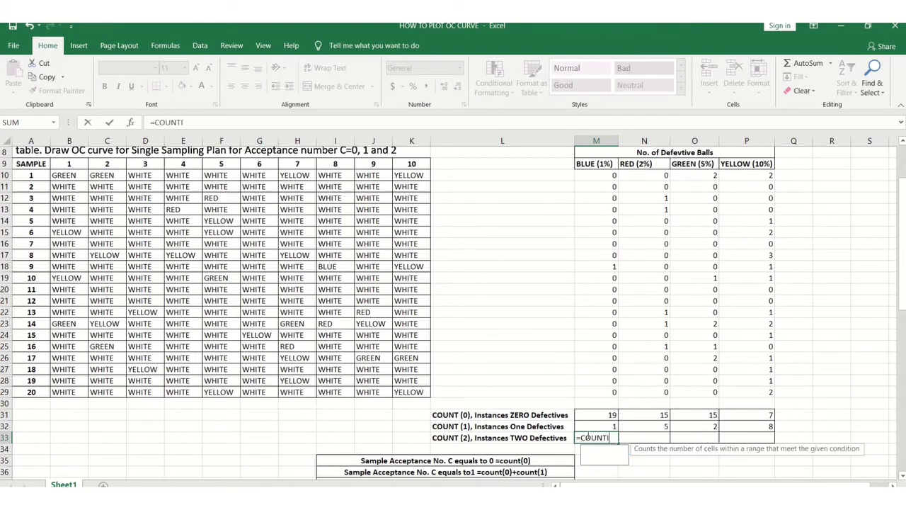
type("F(")
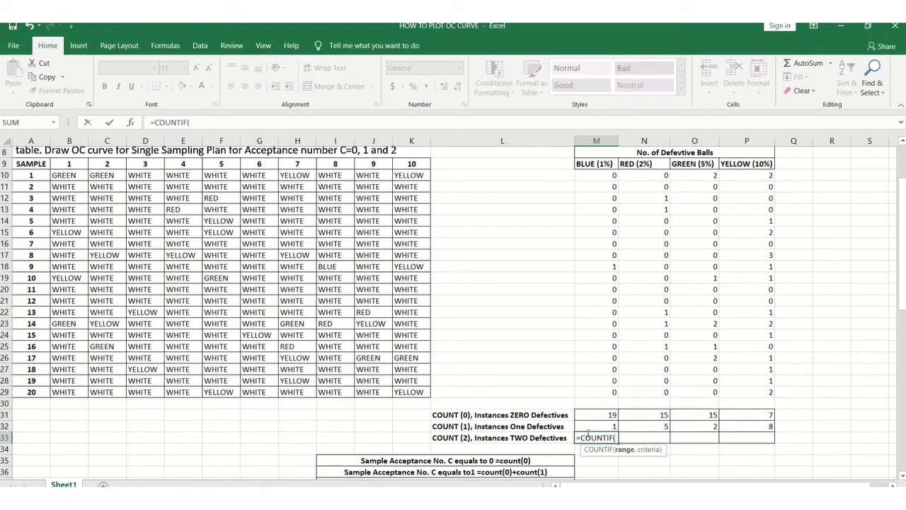
left_click_drag(610, 175, 606, 391)
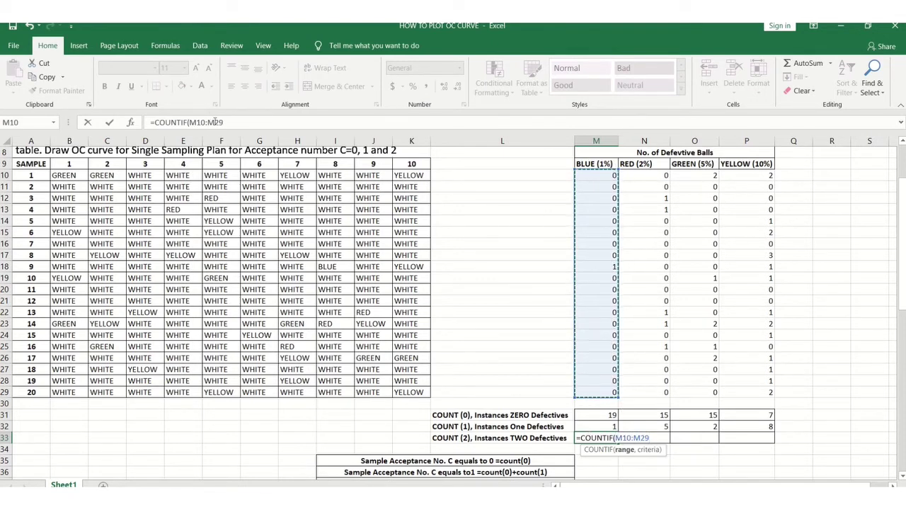
left_click(227, 122)
type(",")
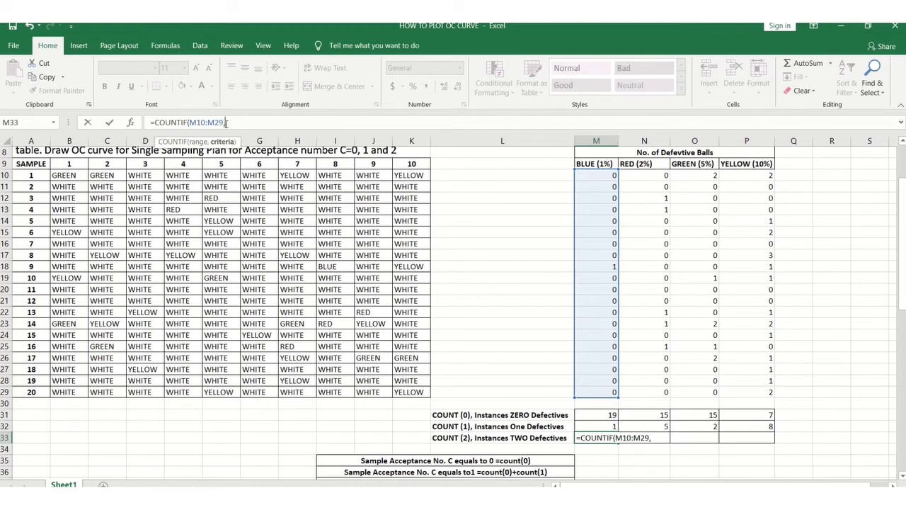
type("@")
key("BackSpace")
type("2")
type("@")
key("BackSpace")
type(")")
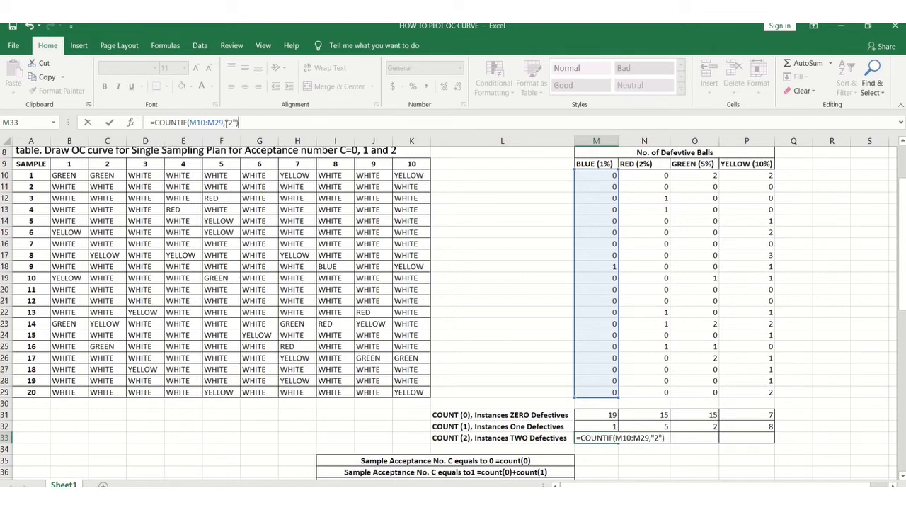
left_click(108, 124)
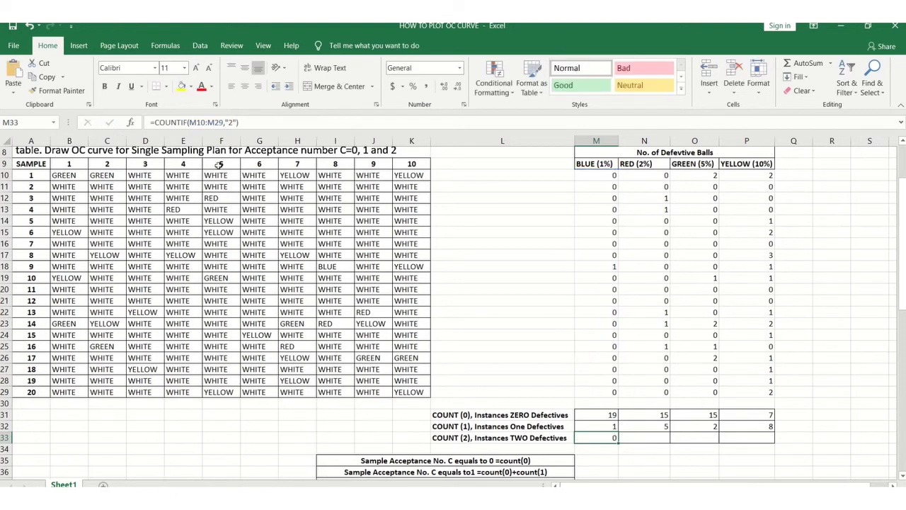
Fill the two-defectives formula from M33 across to P33
left_click_drag(618, 439, 711, 444)
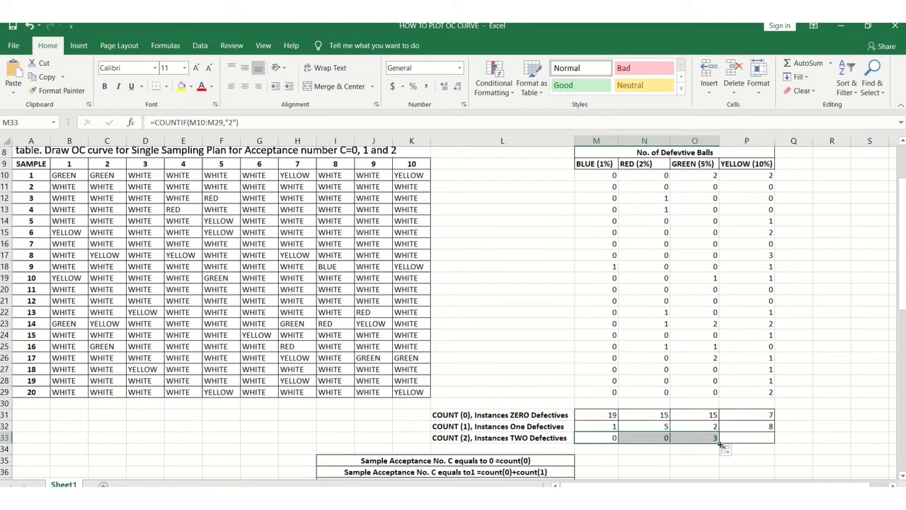
left_click_drag(727, 443, 763, 440)
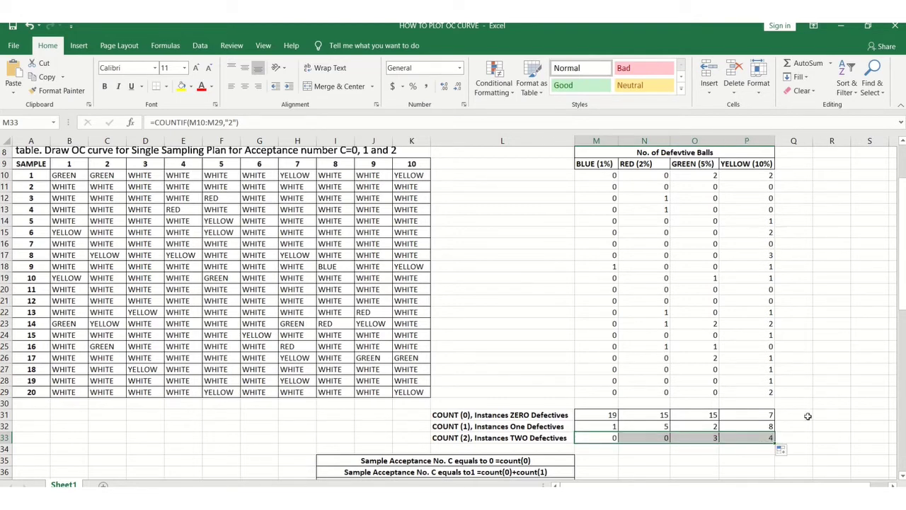
left_click(820, 447)
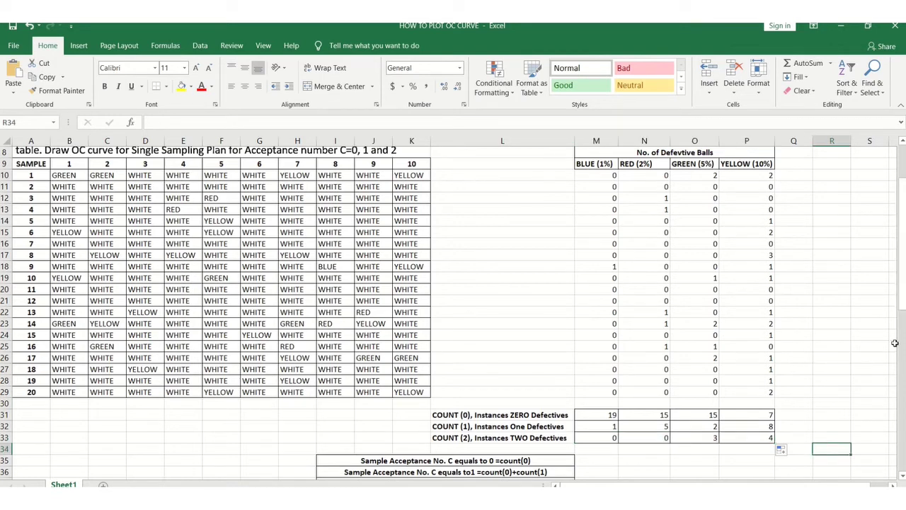
Insert a Scatter with Smooth Lines chart of C=0, C=1 and C=2 against percent defectives from L46:O51, and move it over columns B to I
scroll(894, 342, "down", 6)
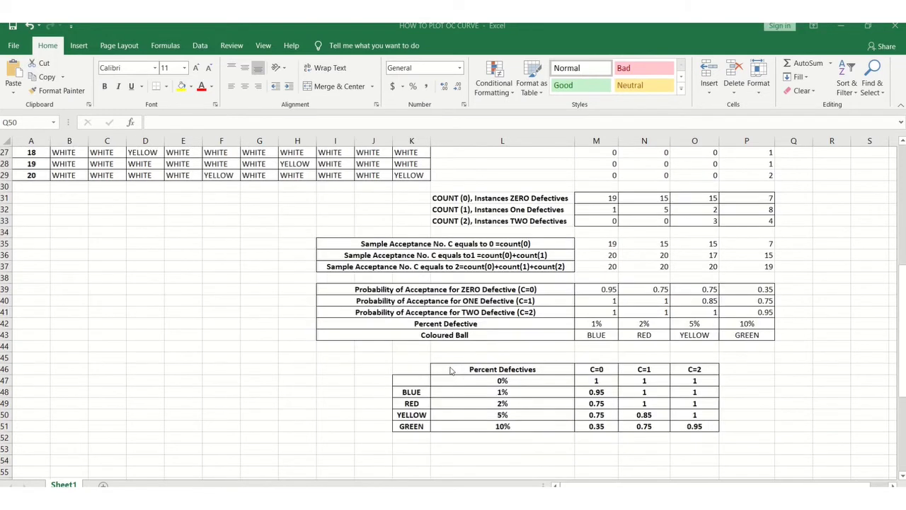
left_click(794, 414)
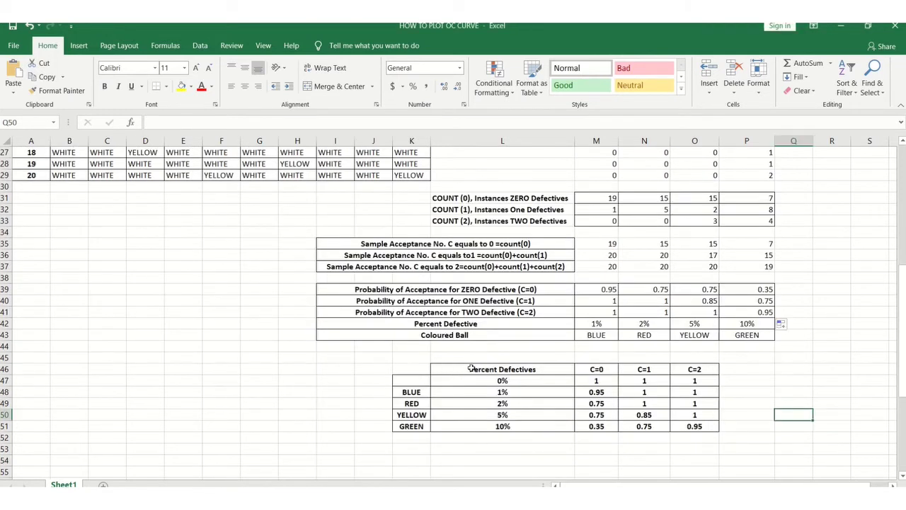
left_click(471, 367)
left_click_drag(471, 368, 697, 425)
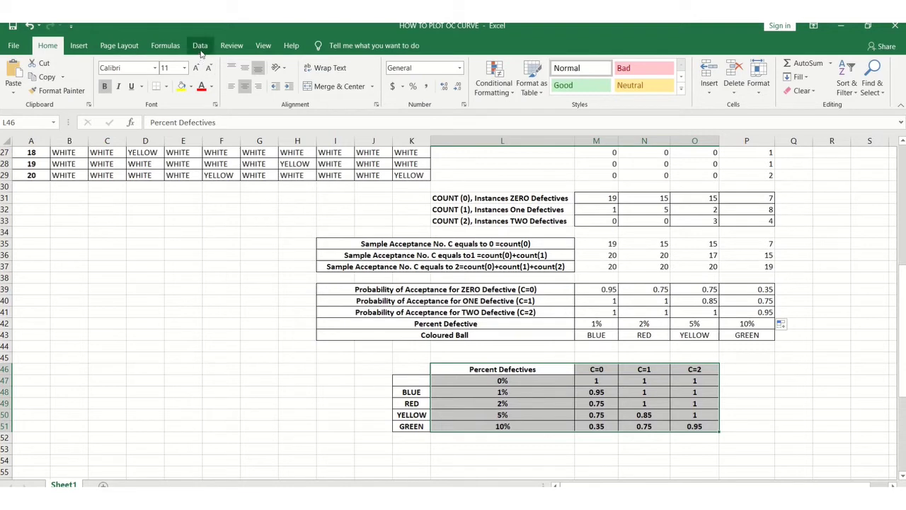
left_click(80, 46)
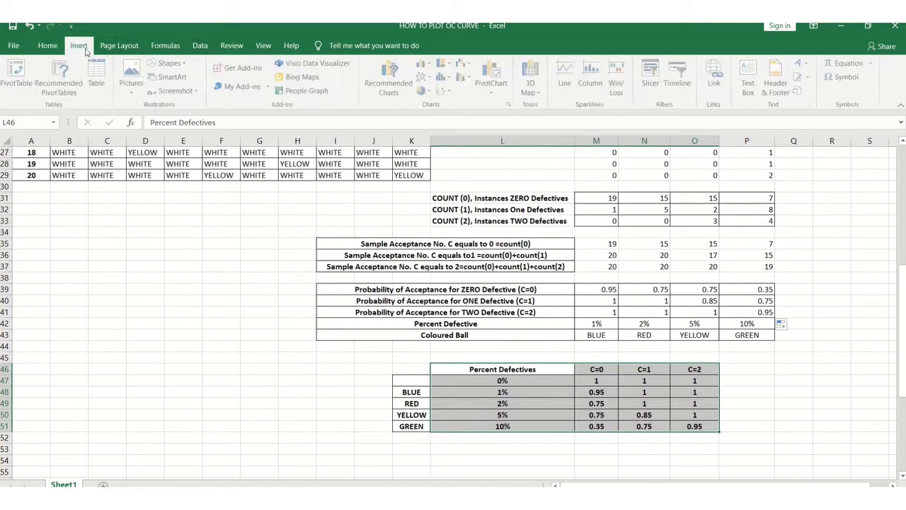
left_click(511, 106)
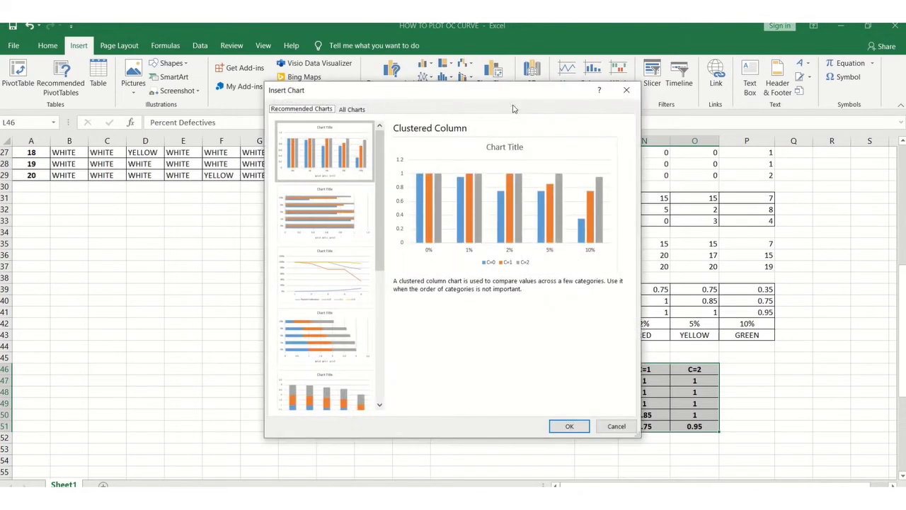
left_click(350, 111)
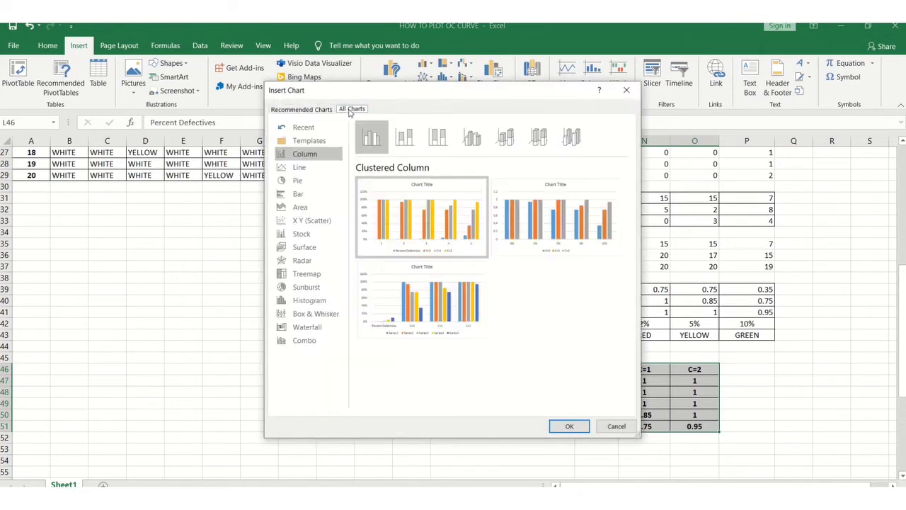
left_click(316, 223)
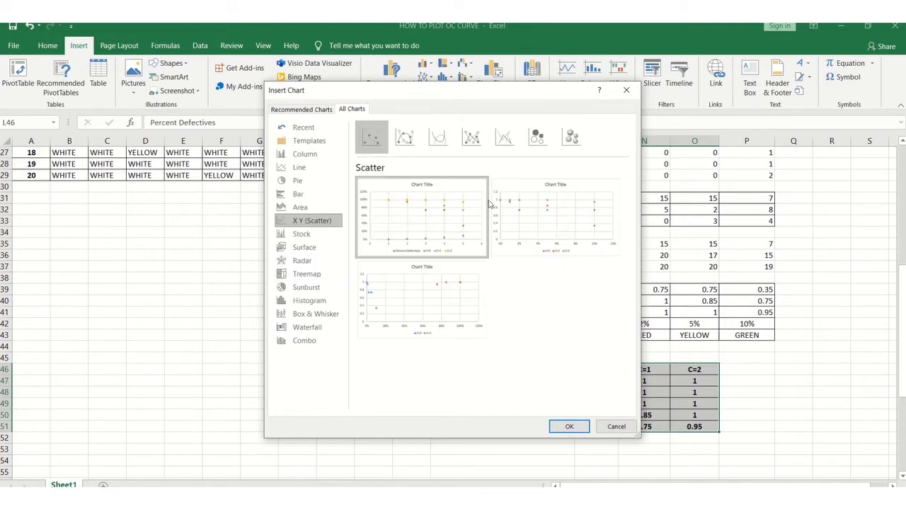
mouse_move(525, 208)
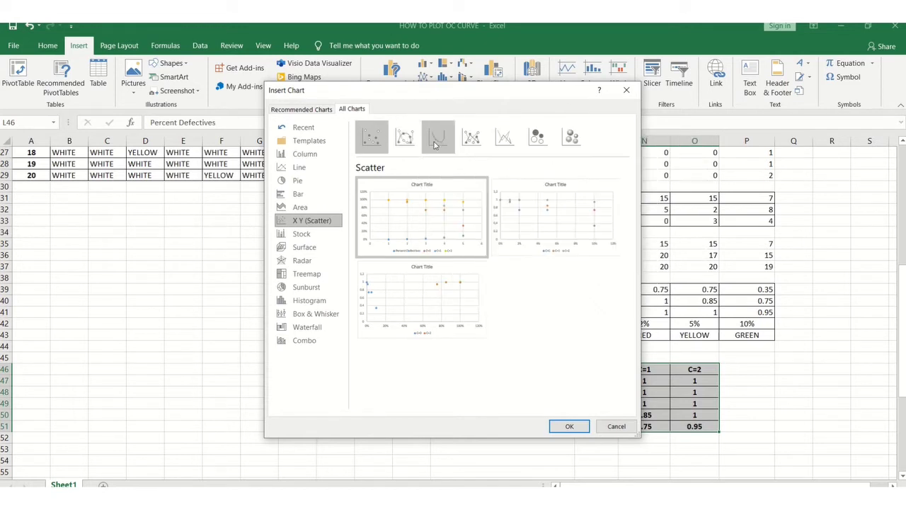
left_click(444, 145)
mouse_move(519, 197)
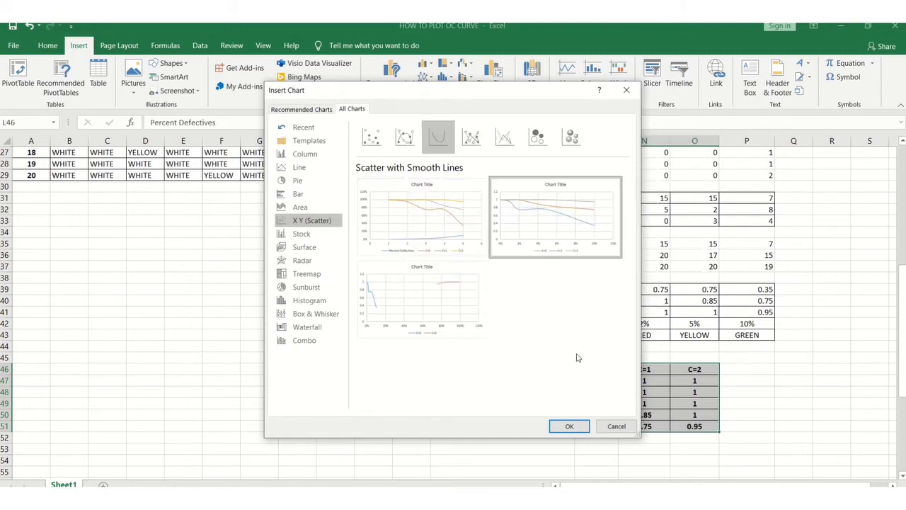
left_click(569, 426)
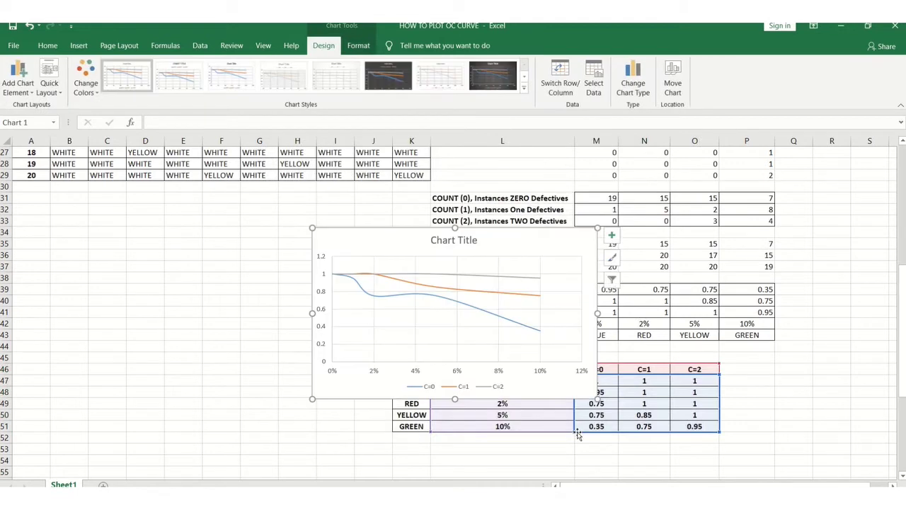
left_click_drag(380, 228, 138, 240)
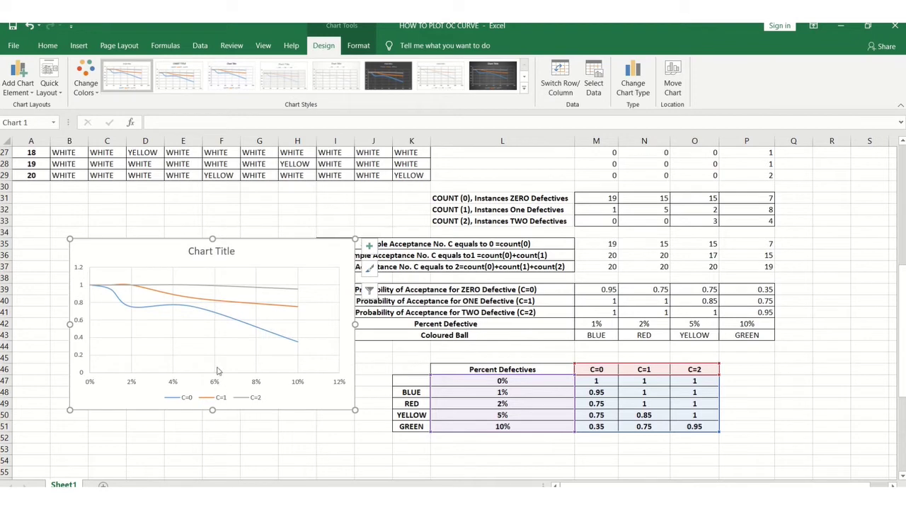
double_click(216, 251)
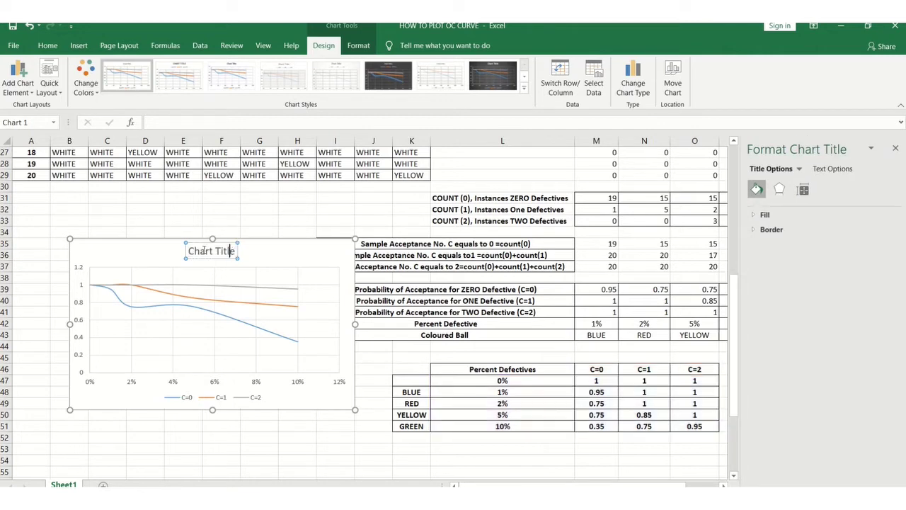
left_click(279, 383)
right_click(192, 381)
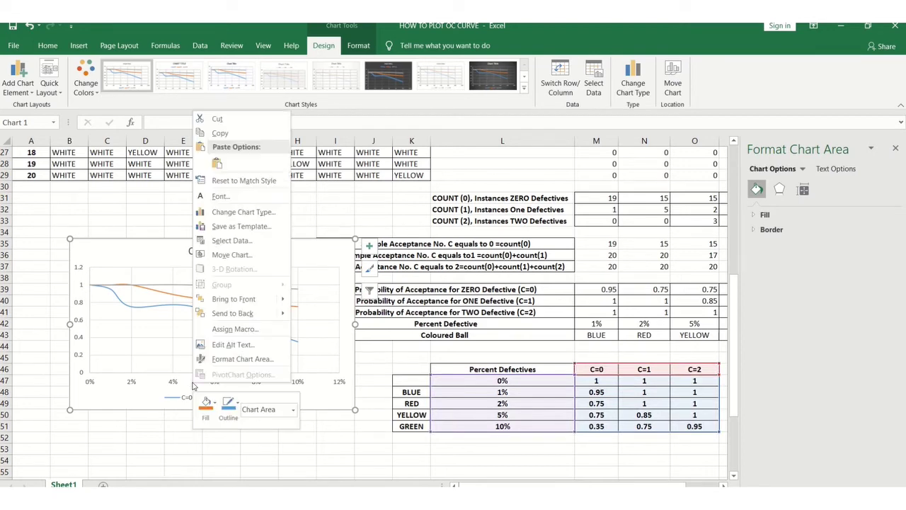
left_click(137, 385)
Set the maximum bound of the chart's horizontal percent-defective axis to 0.1
left_click(134, 382)
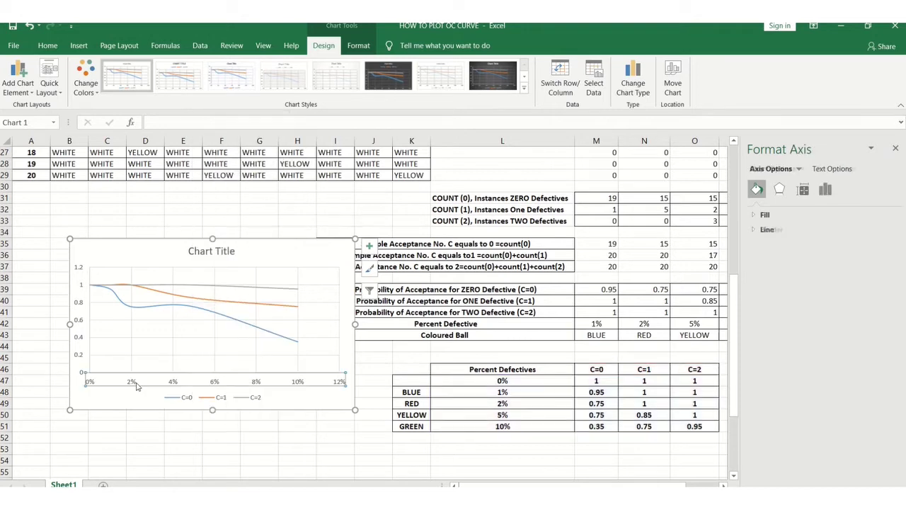
right_click(135, 383)
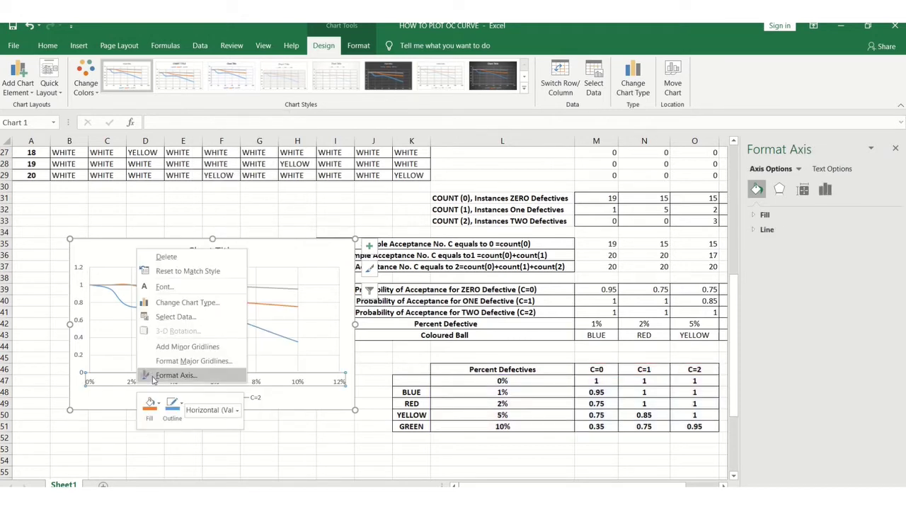
left_click(150, 377)
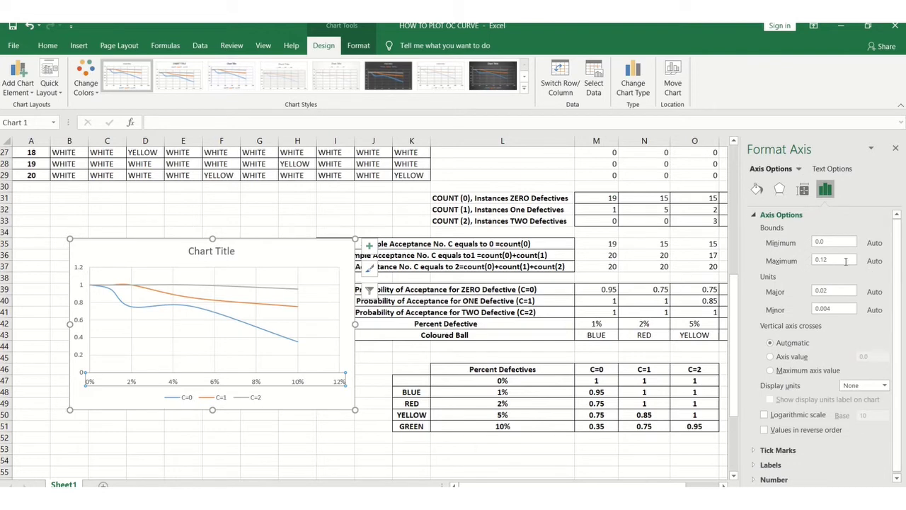
left_click(838, 259)
key("BackSpace")
left_click(311, 437)
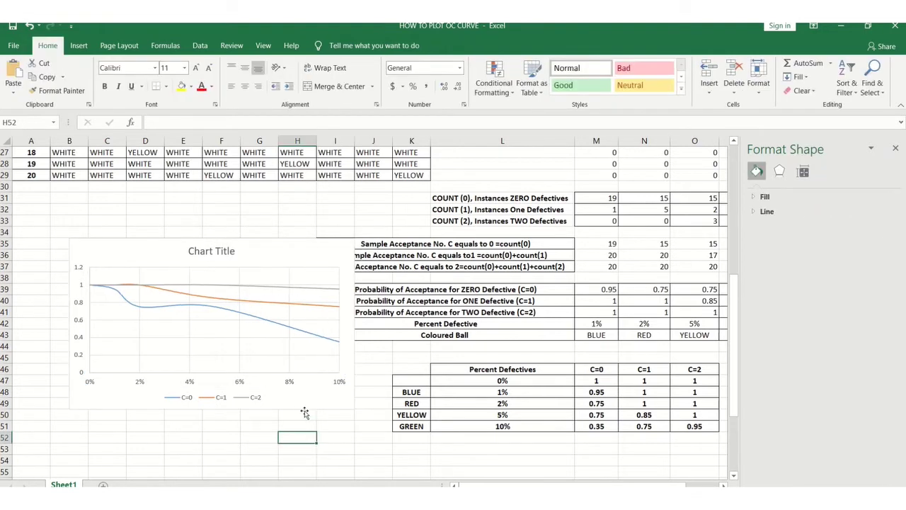
Set the maximum bound of the chart's vertical axis to 1
left_click(76, 303)
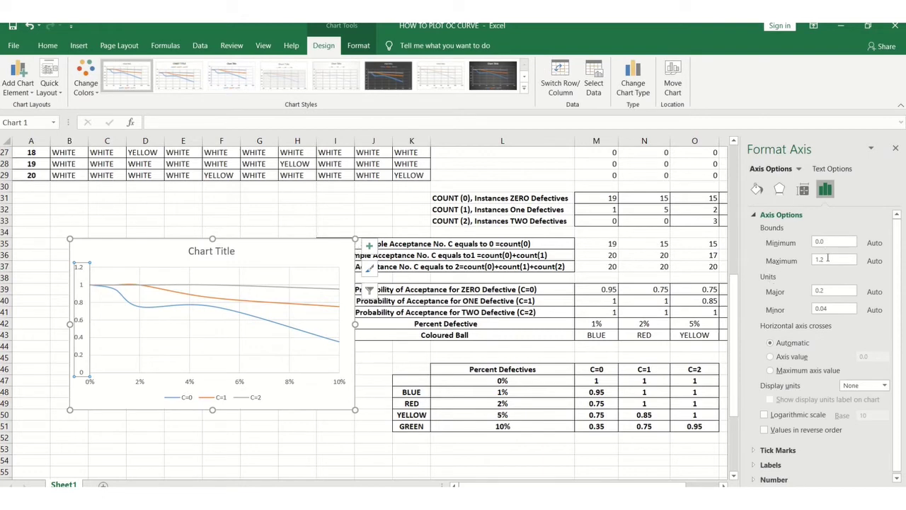
left_click(828, 261)
left_click(200, 440)
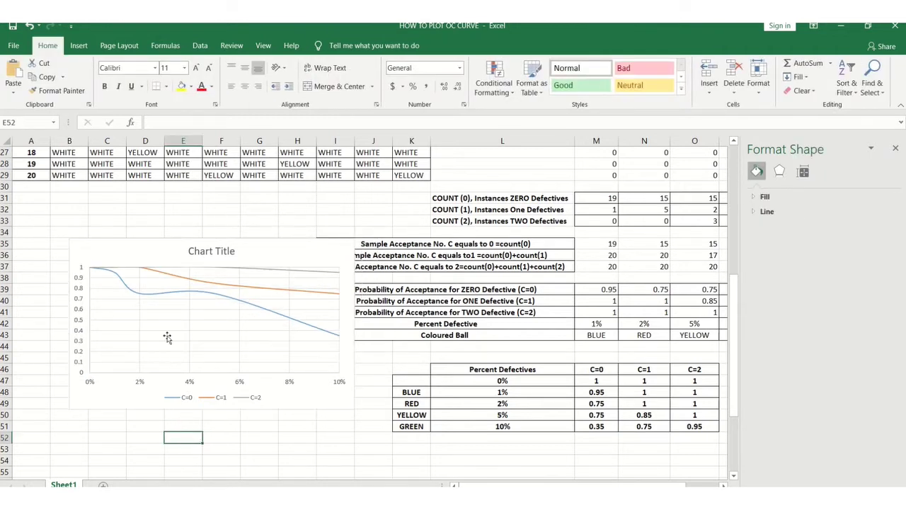
Resize and reposition the chart to fit the empty columns A to H beside the acceptance and probability tables
left_click(83, 243)
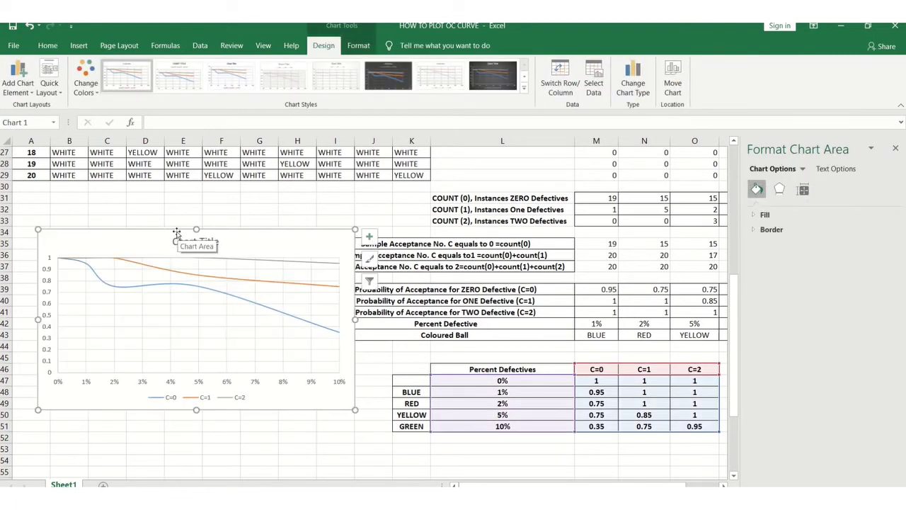
left_click_drag(176, 234, 131, 223)
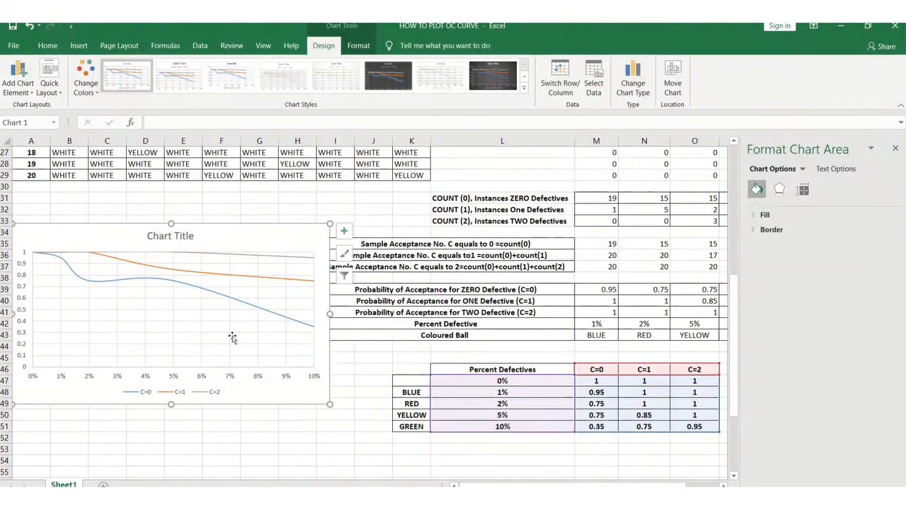
left_click_drag(332, 405, 339, 414)
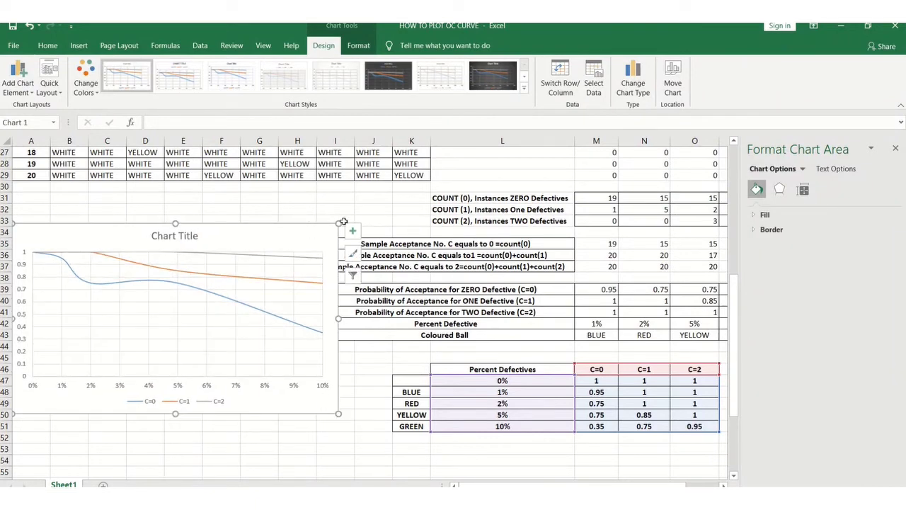
left_click_drag(340, 223, 309, 220)
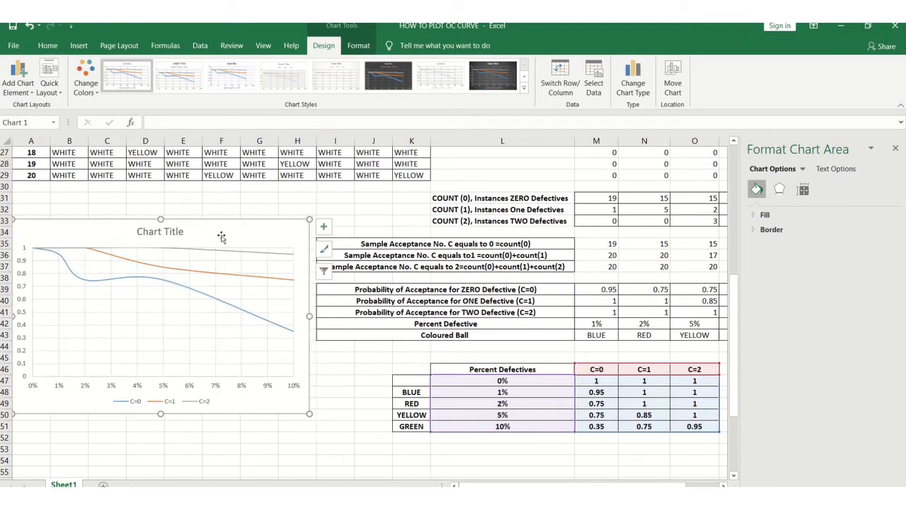
Replace the chart's placeholder title with "OC Curve"
left_click(167, 232)
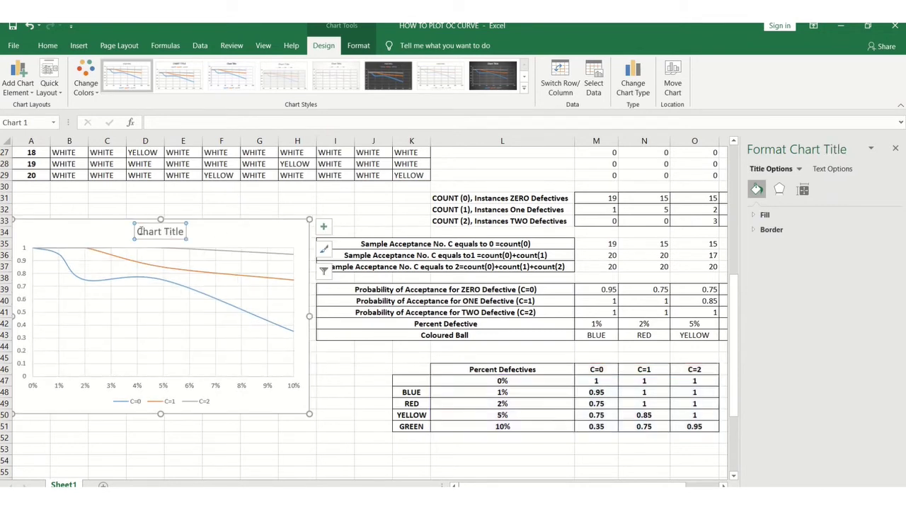
left_click_drag(139, 231, 183, 233)
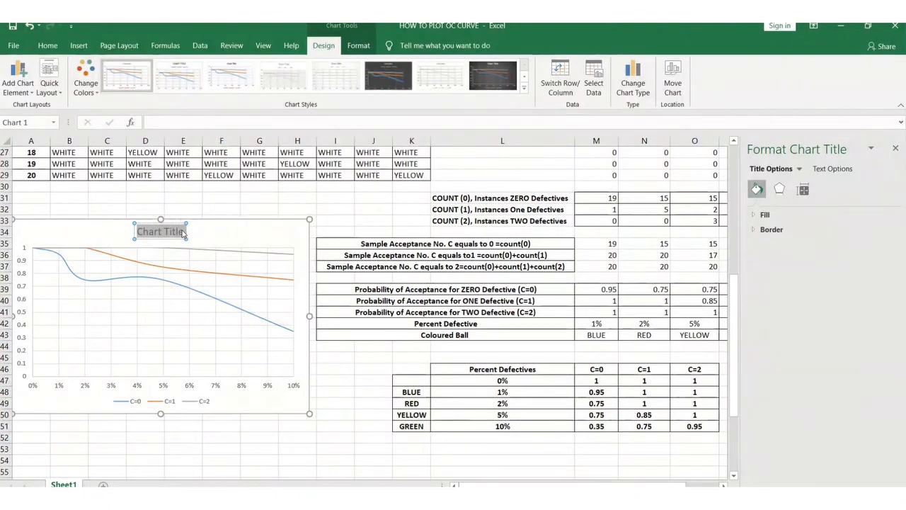
type("OC")
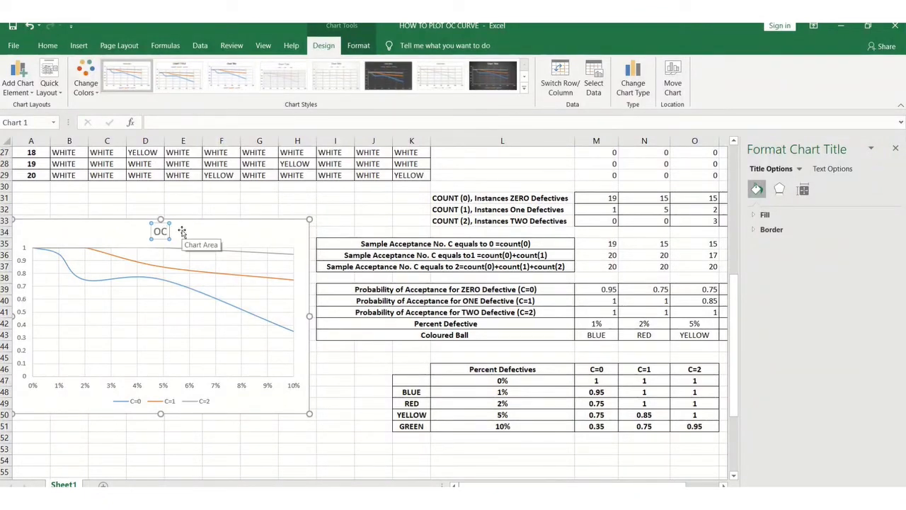
type(" Curve")
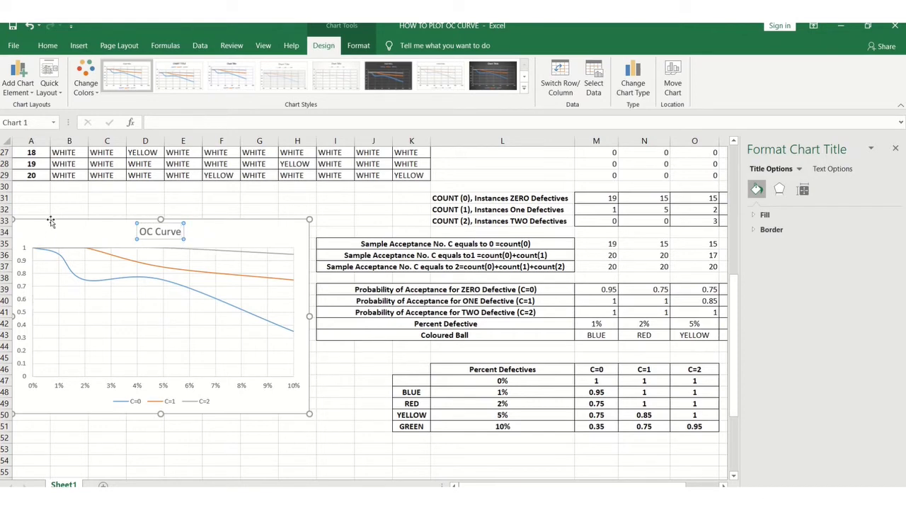
Shift the chart slightly to the right and add titles to both of its axes
left_click_drag(20, 252, 33, 252)
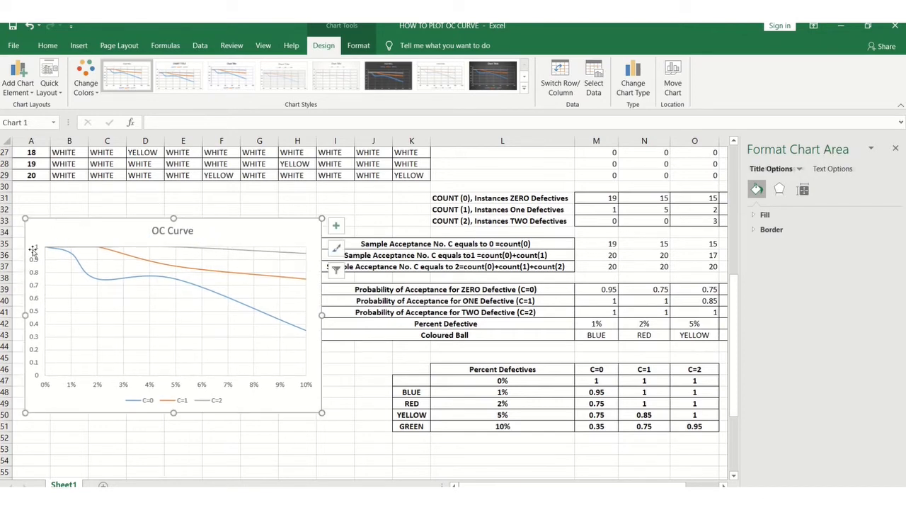
left_click(34, 299)
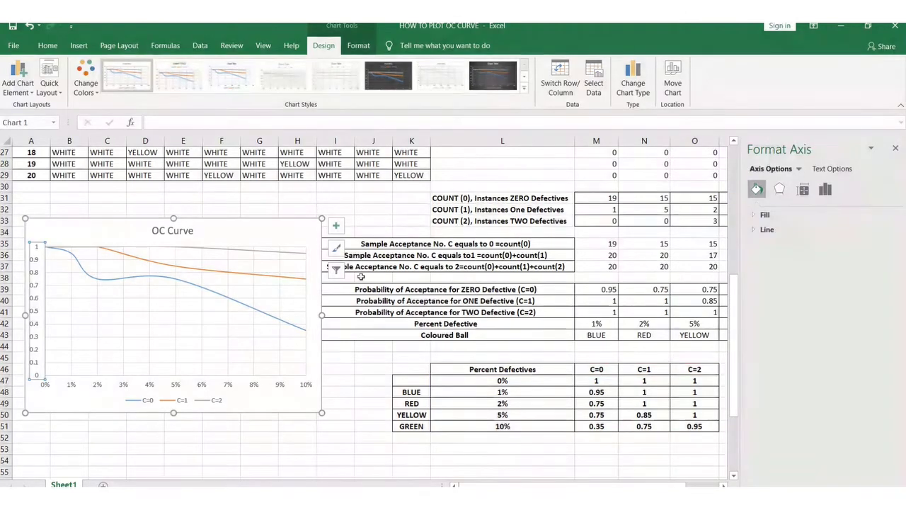
left_click(336, 226)
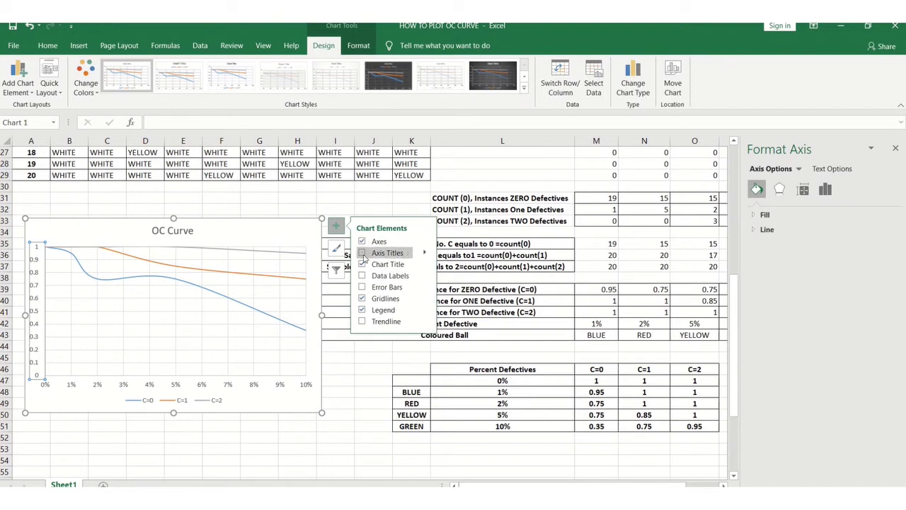
left_click(362, 253)
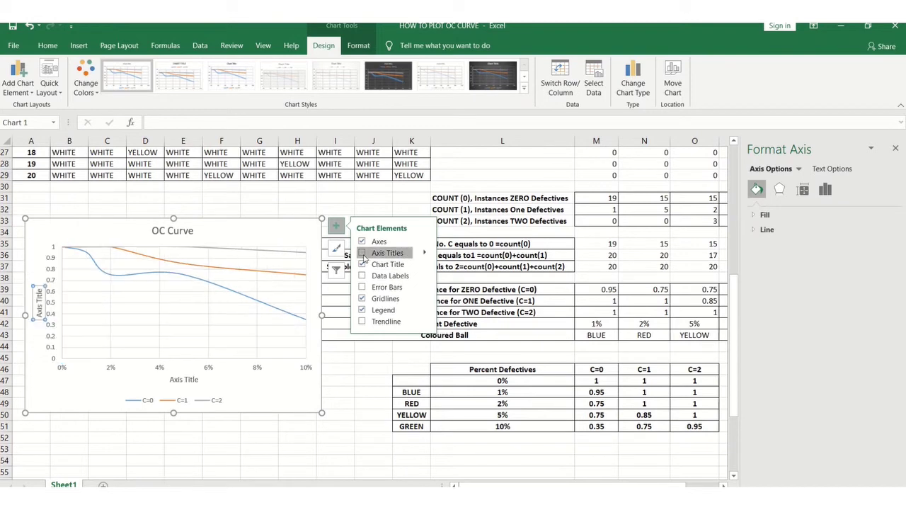
left_click(896, 148)
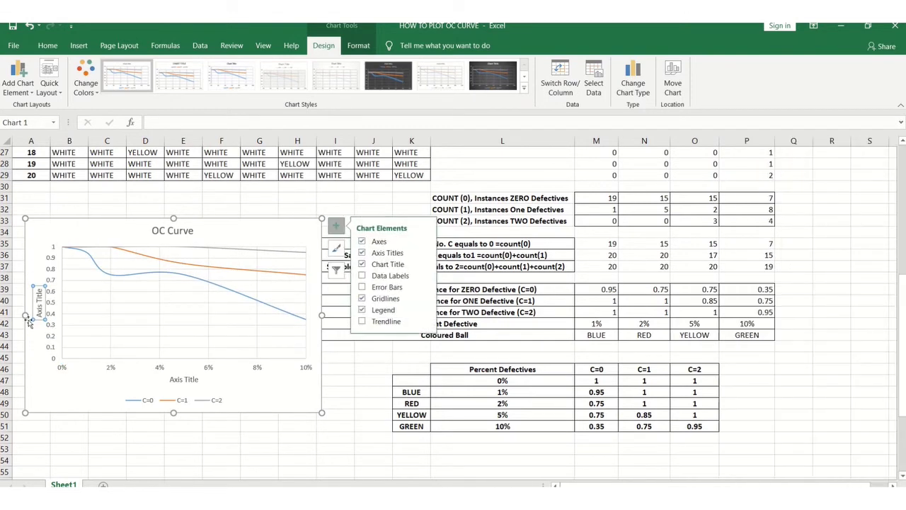
Change the chart's vertical axis title to "Probability of Acceptance, Pa"
left_click_drag(39, 316, 39, 289)
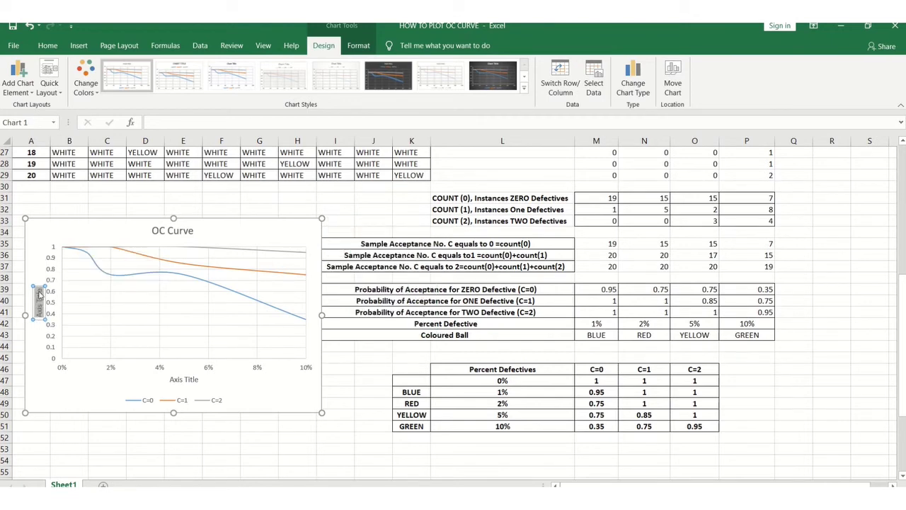
key("BackSpace")
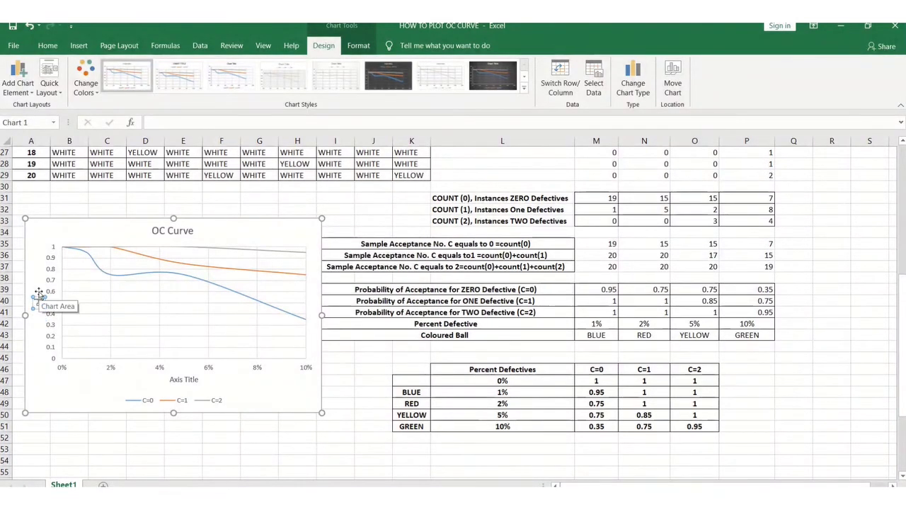
type("Pro")
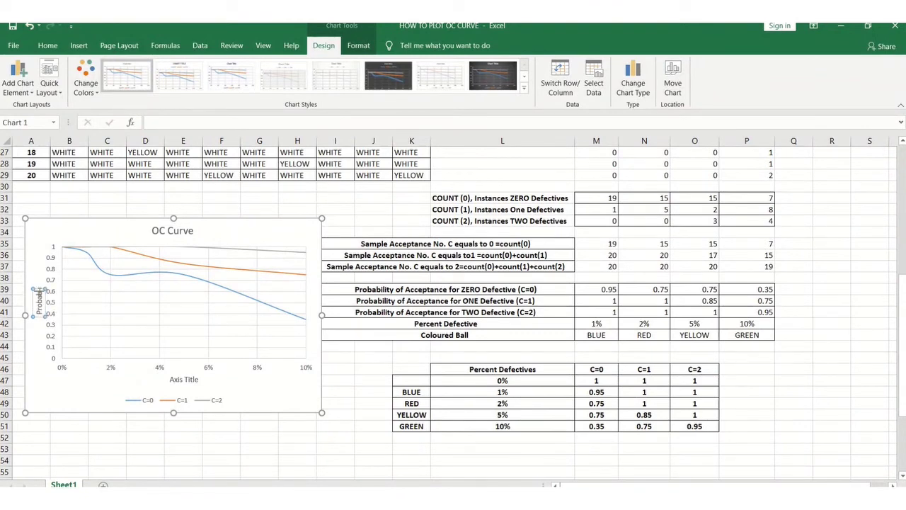
type("babi")
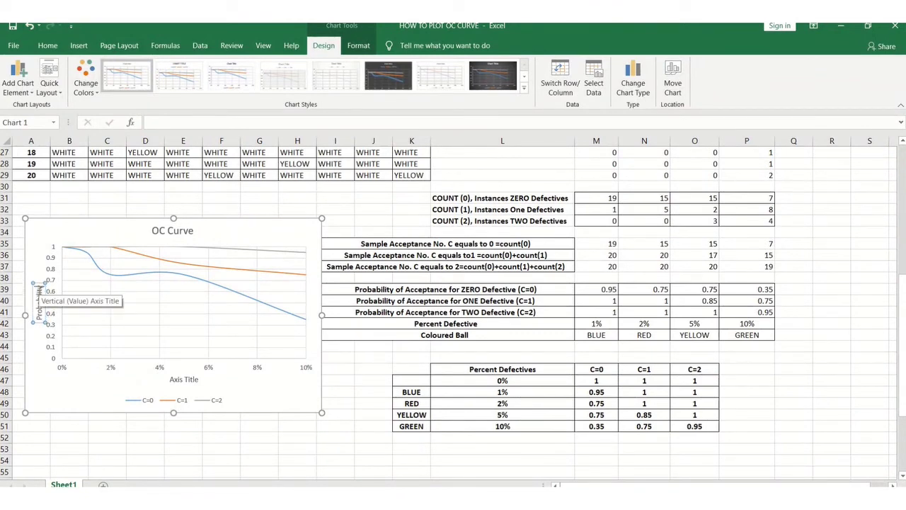
type("lity of Accept")
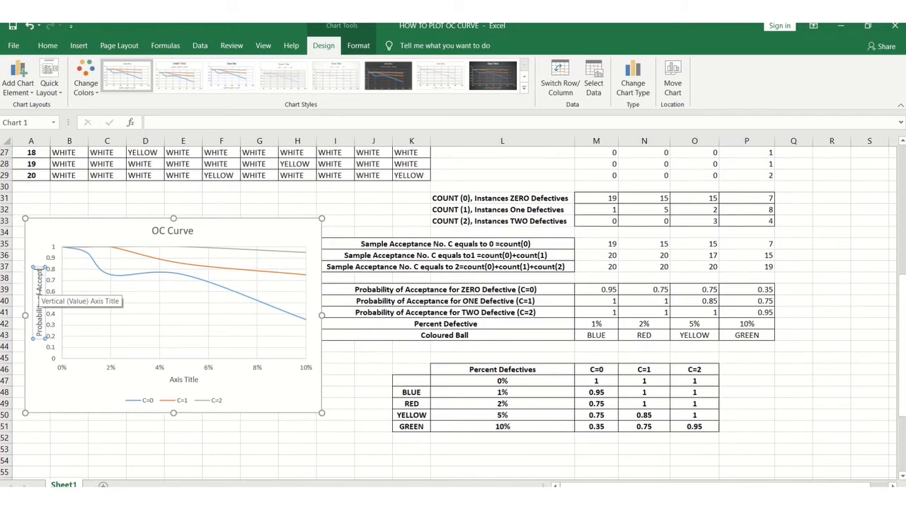
type("ance")
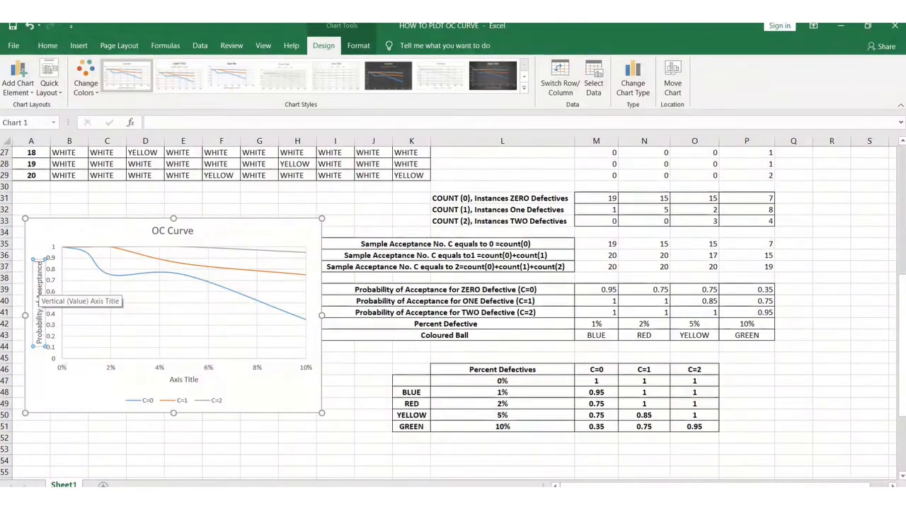
type(" (")
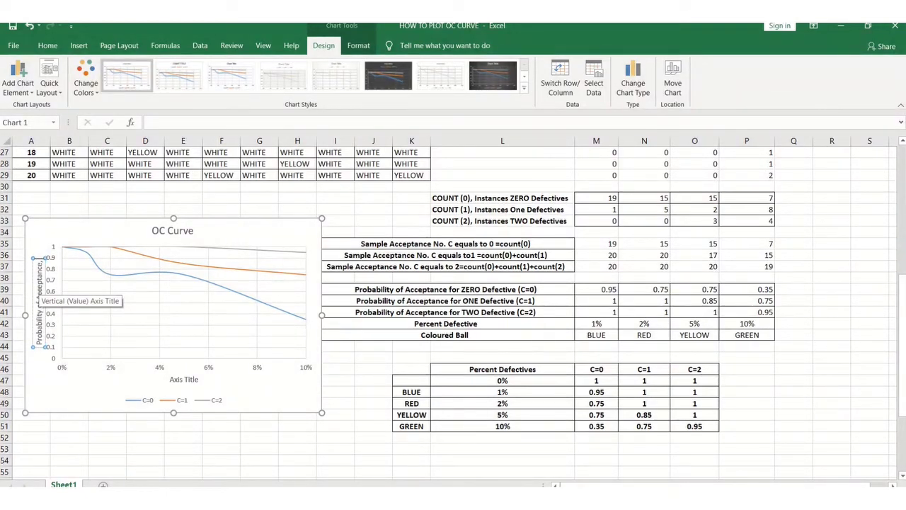
type("Pa")
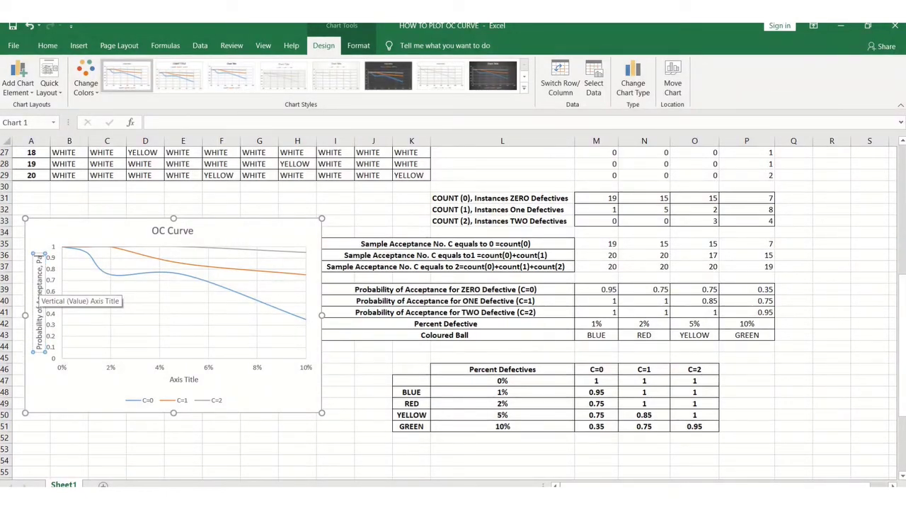
Change the horizontal axis title to "Percent Defectives" and shift it slightly to the left below the axis
double_click(172, 377)
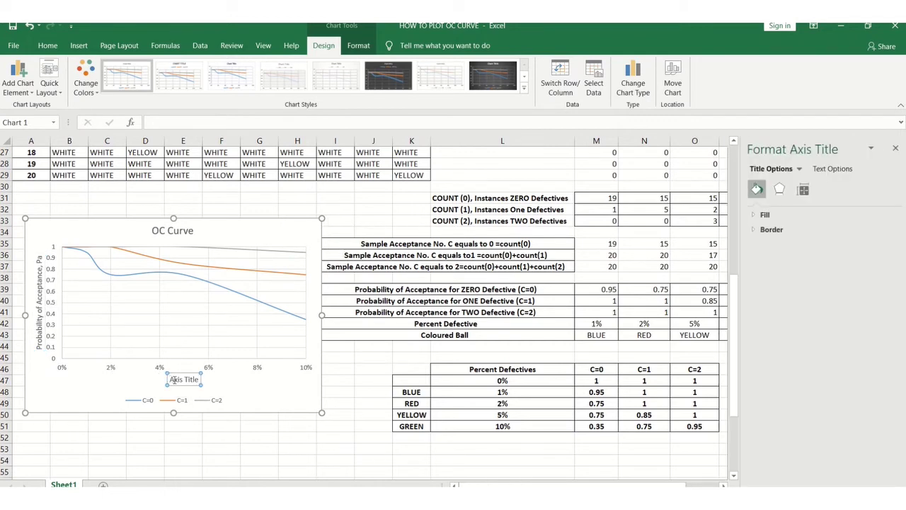
left_click_drag(171, 380, 198, 382)
type("Perce")
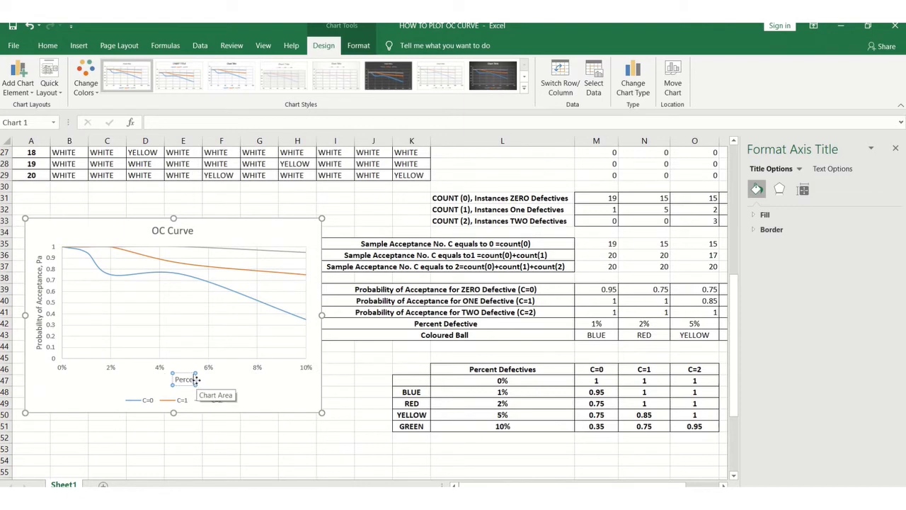
type("nt")
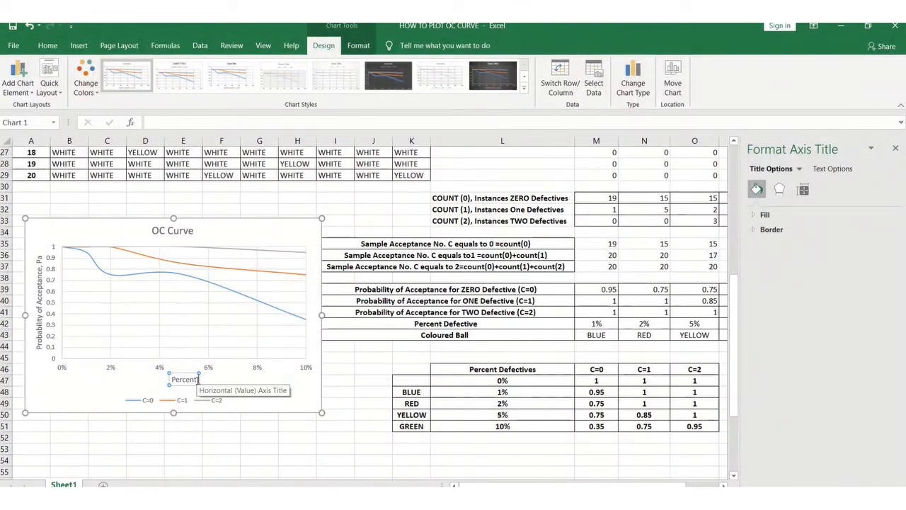
type(" Defect")
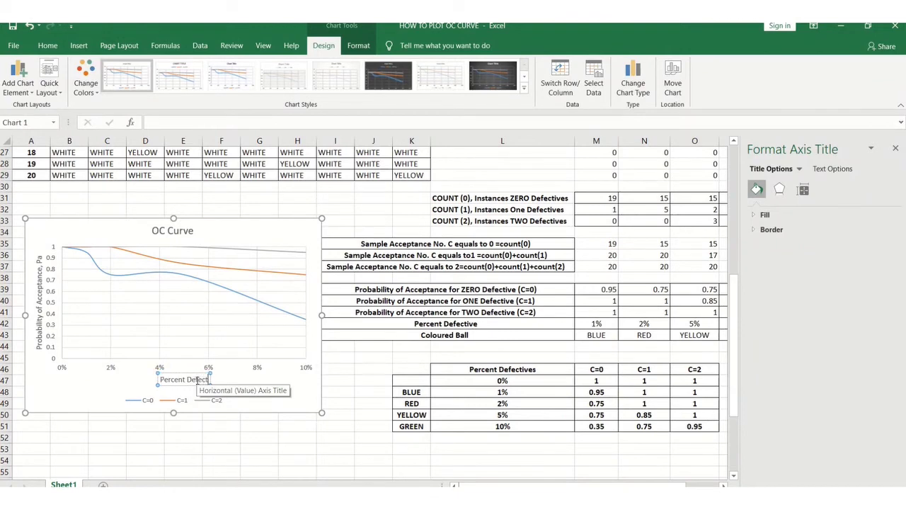
type("ives")
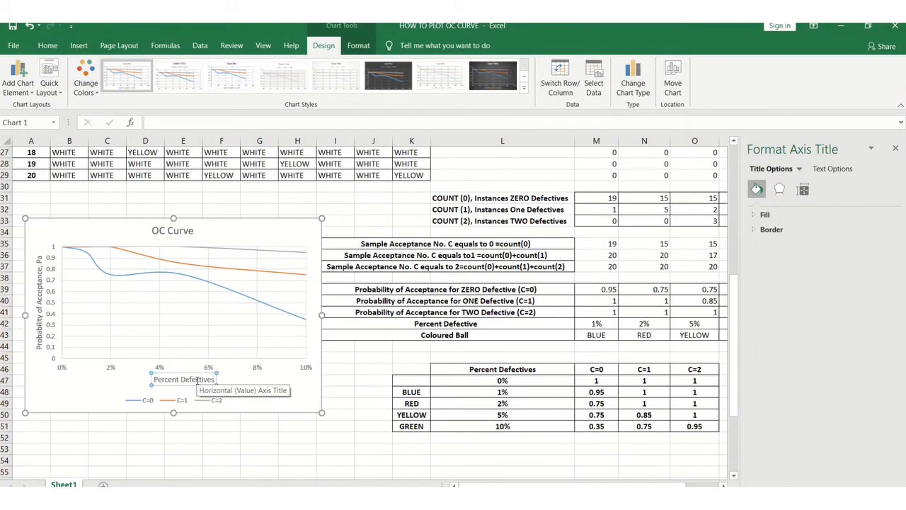
left_click(205, 438)
left_click(172, 378)
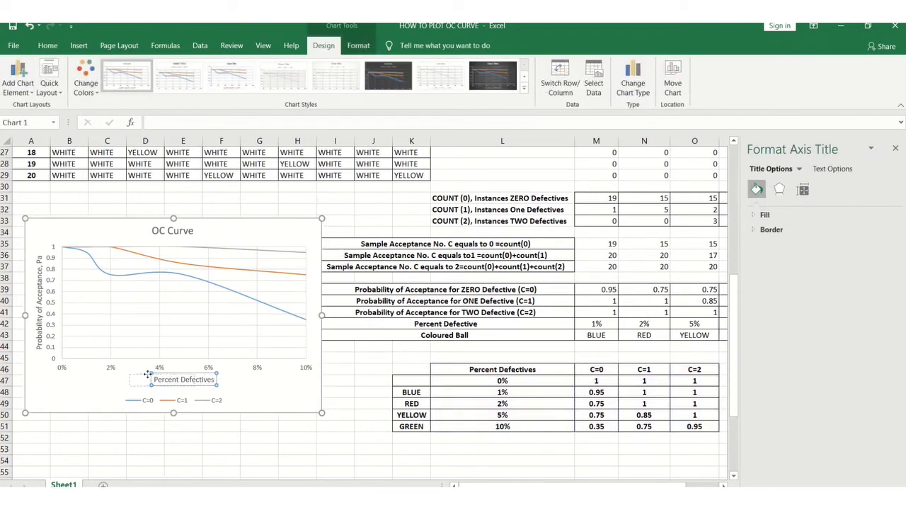
left_click_drag(157, 373, 134, 373)
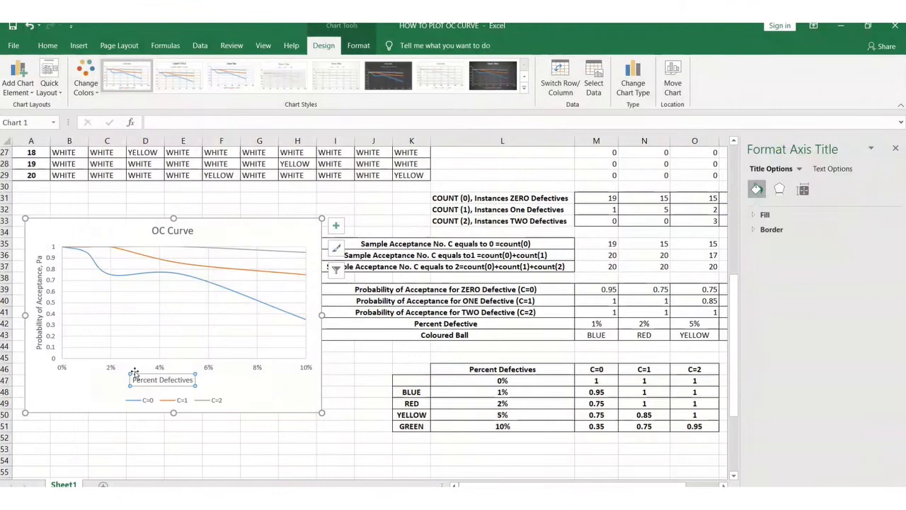
Format all text in the OC curve chart as black at font size 12
left_click(35, 233)
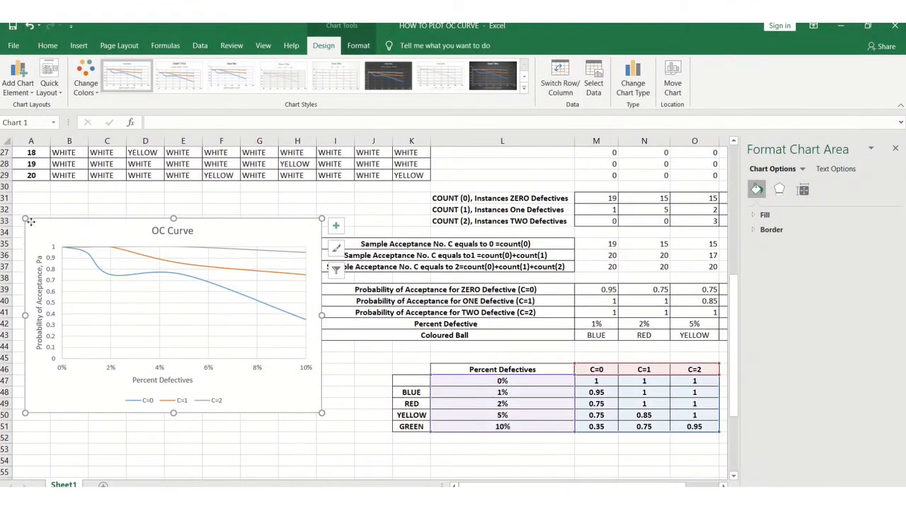
left_click(48, 46)
left_click(211, 86)
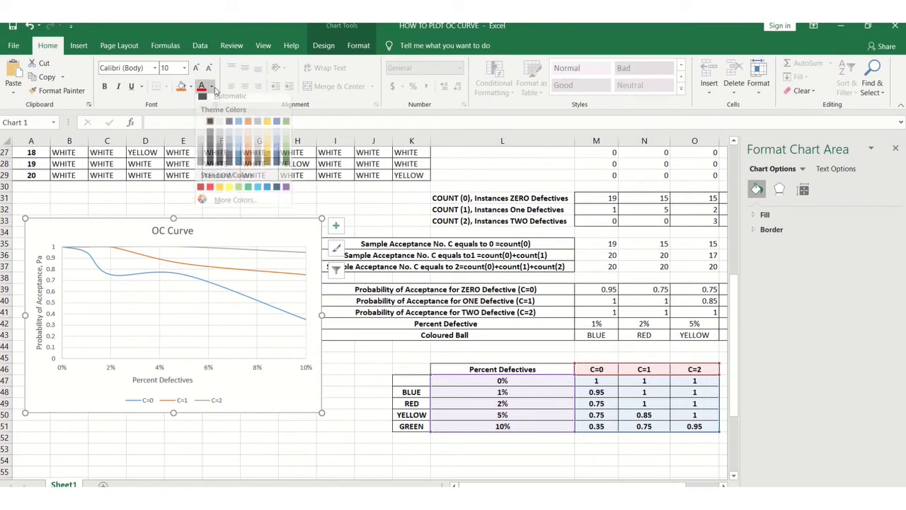
key("Escape")
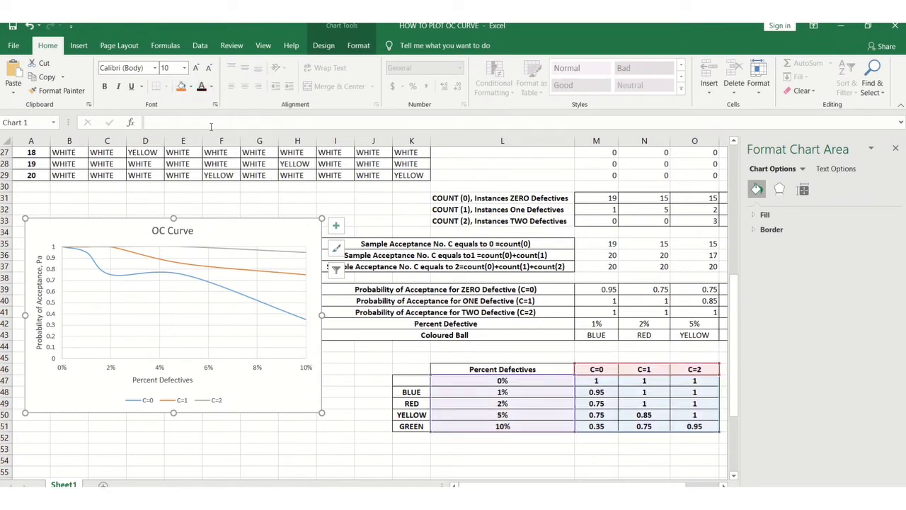
left_click(184, 68)
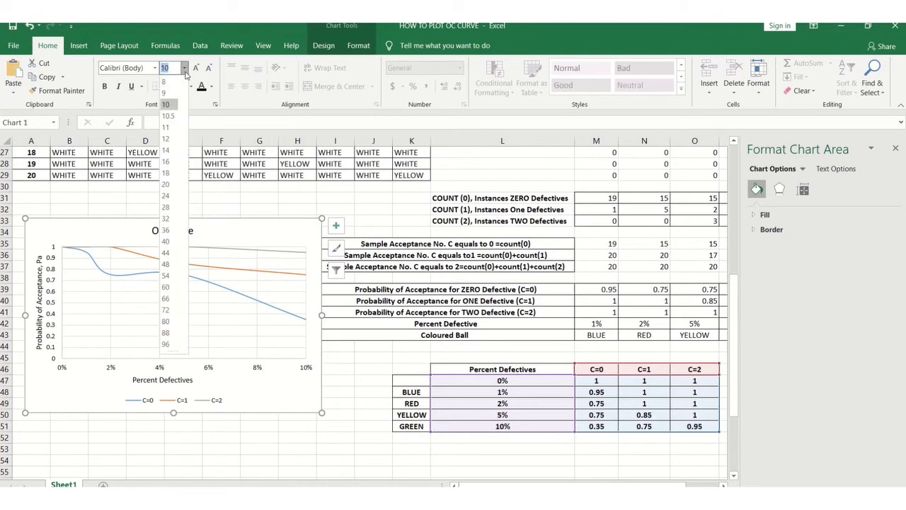
left_click(175, 139)
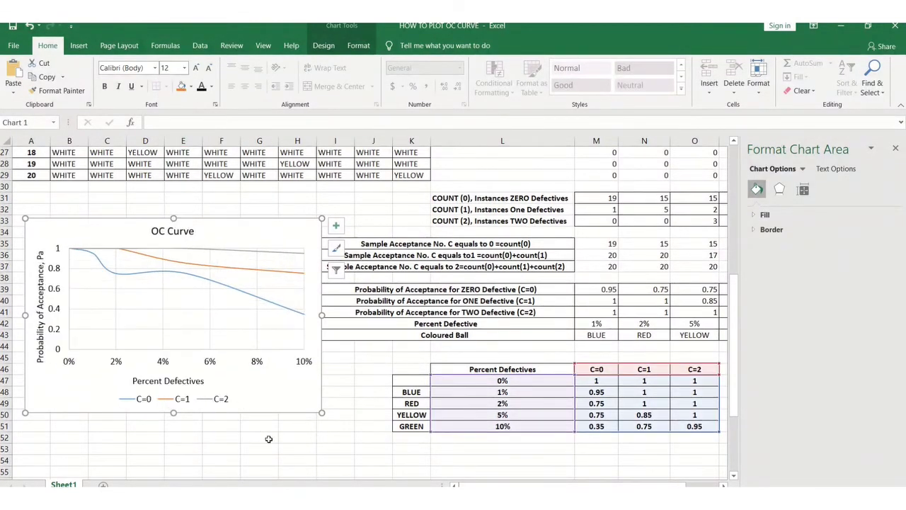
left_click(268, 437)
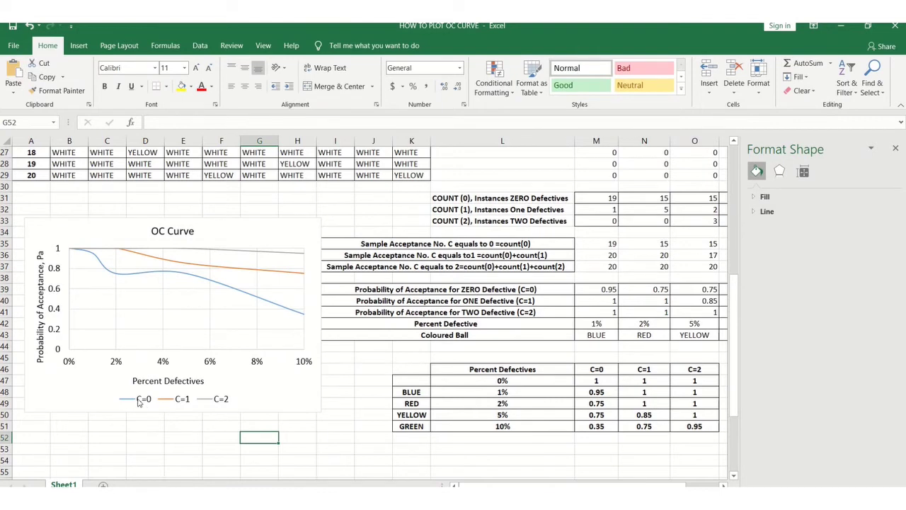
mouse_move(235, 290)
left_click(896, 148)
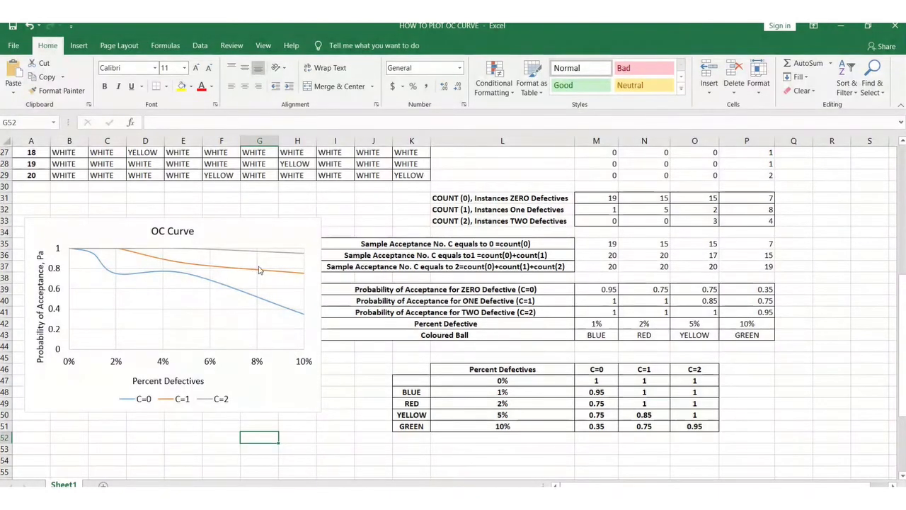
Go to the Theoritical OC Curve section below the tables and examine its c and n parameters
left_click(352, 438)
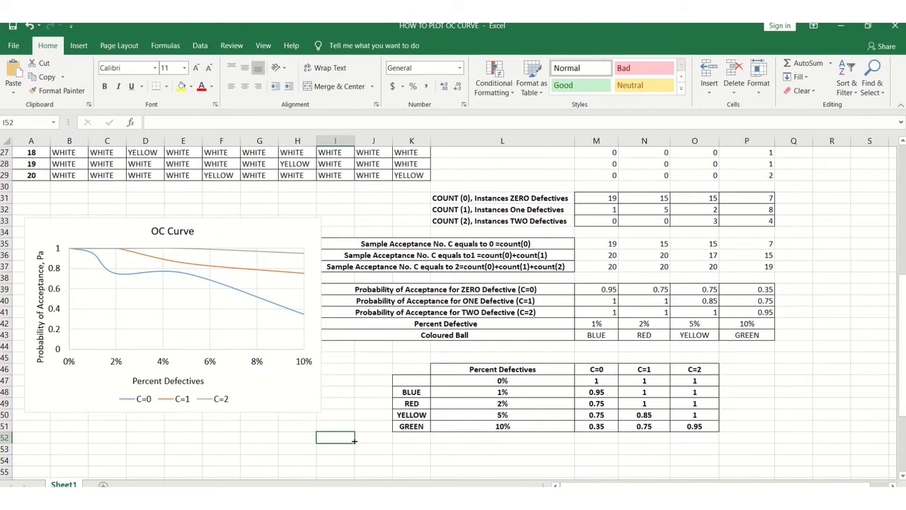
scroll(844, 236, "down", 1)
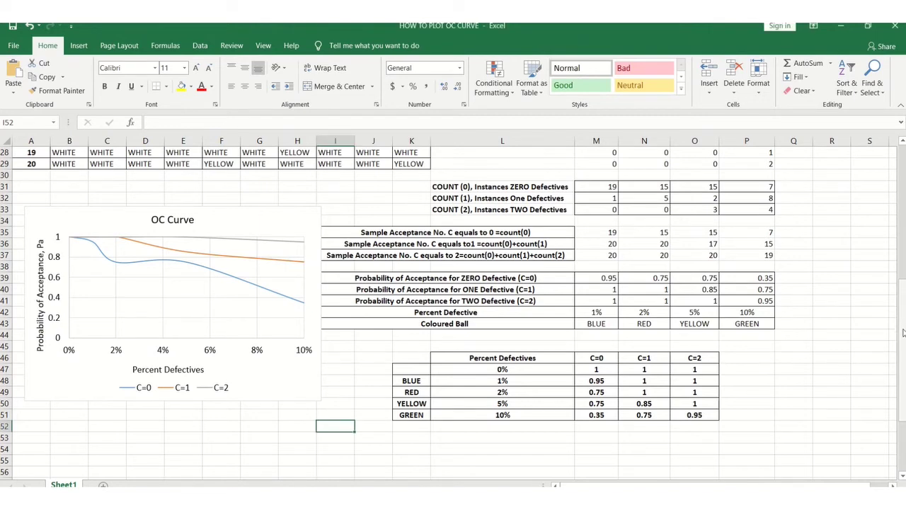
left_click_drag(904, 333, 902, 343)
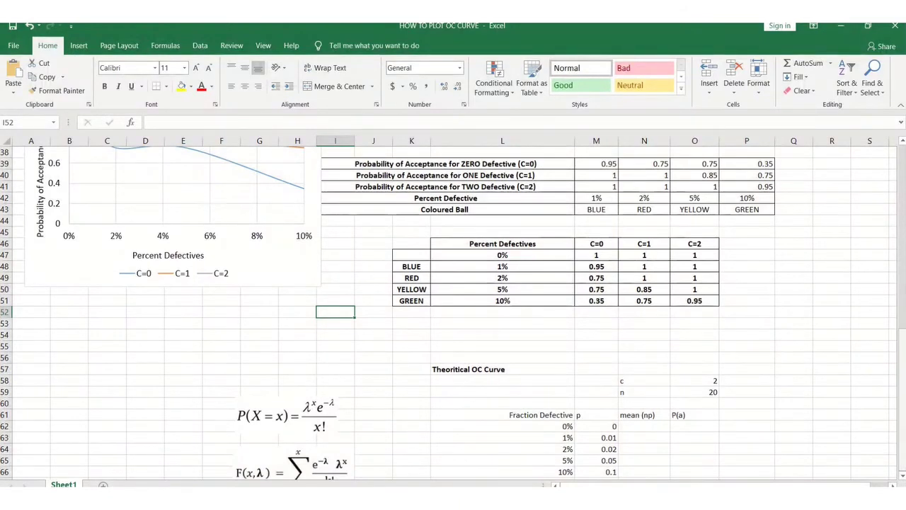
left_click(902, 474)
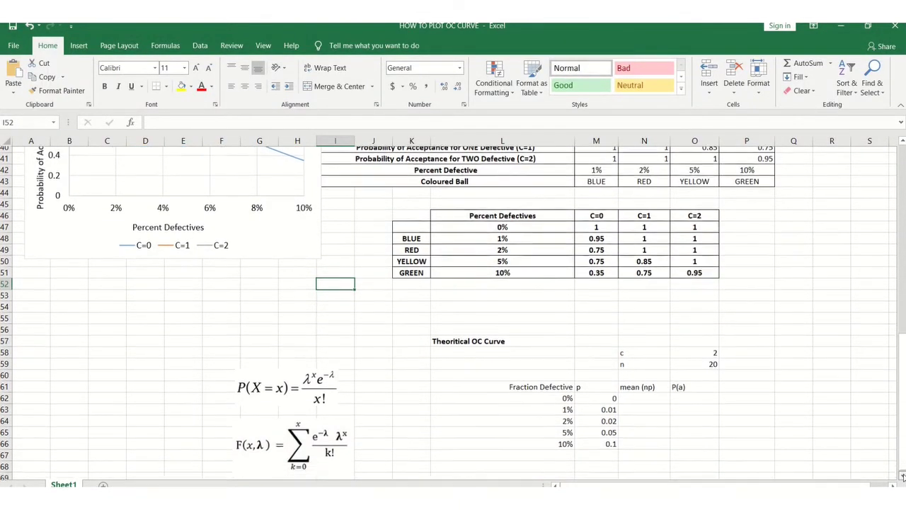
left_click(902, 476)
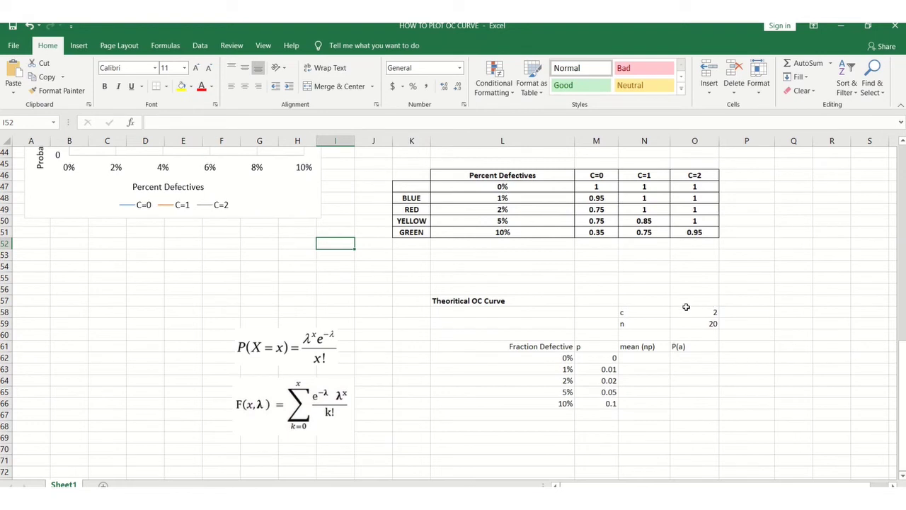
left_click(634, 314)
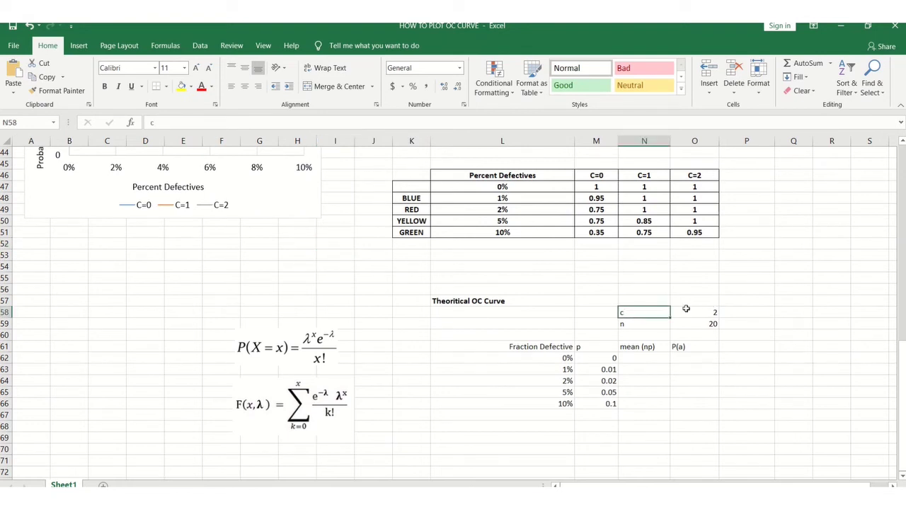
left_click(704, 309)
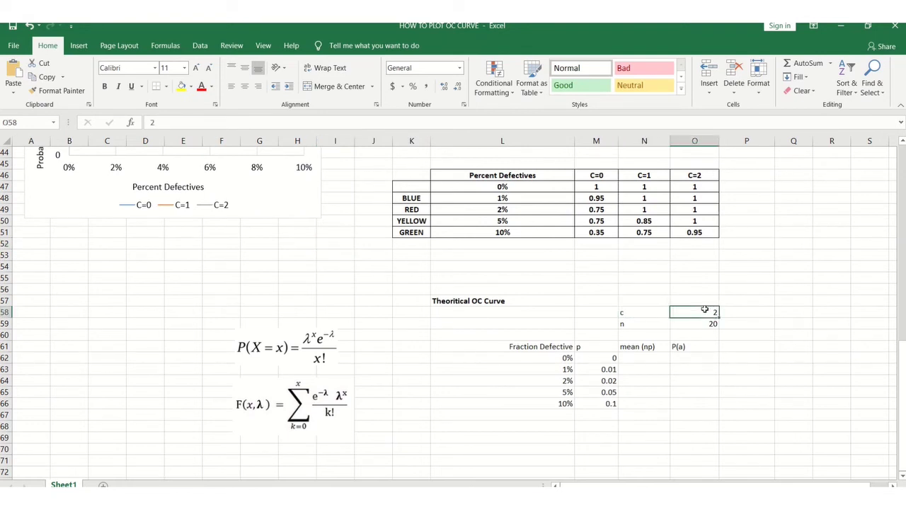
left_click(628, 325)
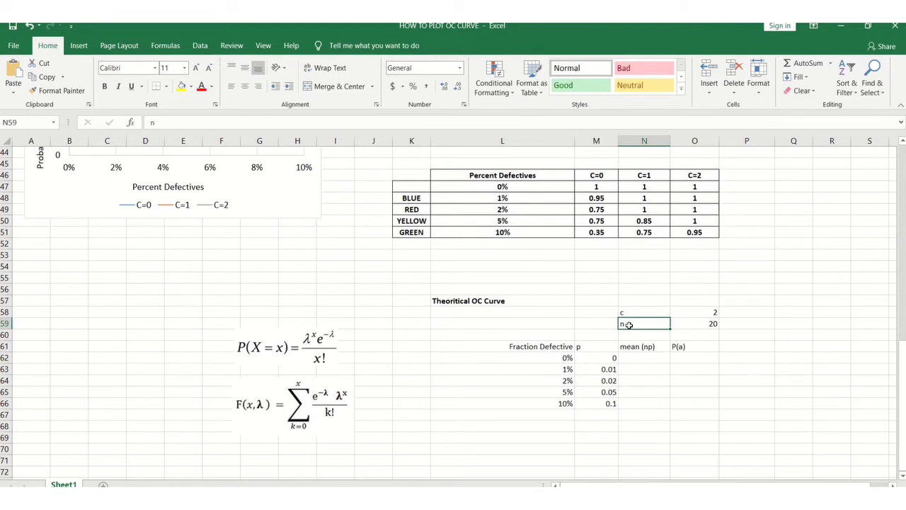
left_click(691, 323)
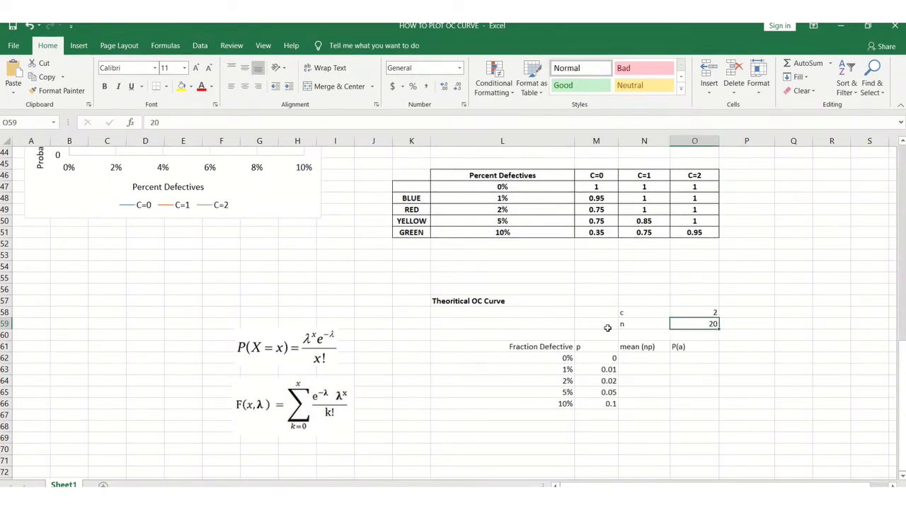
Examine the Fraction Defective percentages in L62:L66 and the matching p values in M62:M66
left_click(557, 357)
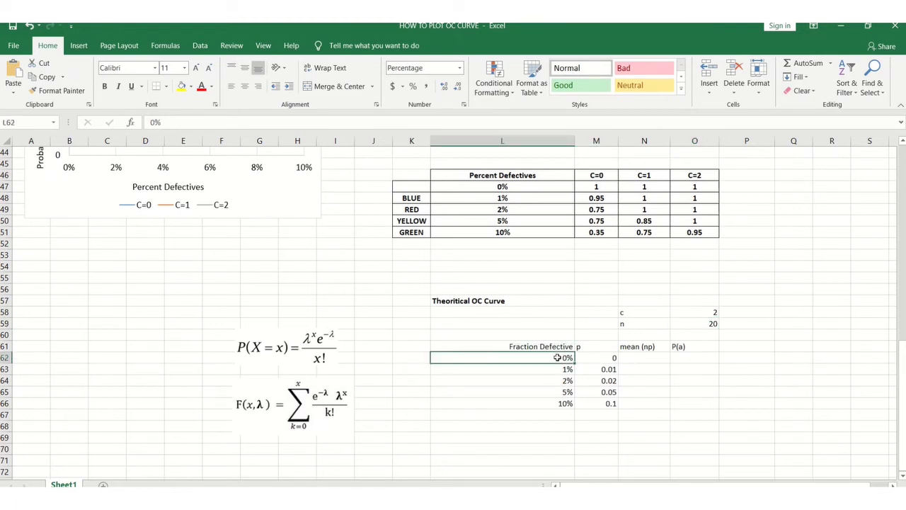
key("Down")
key("Down")
key("Down")
key("Down")
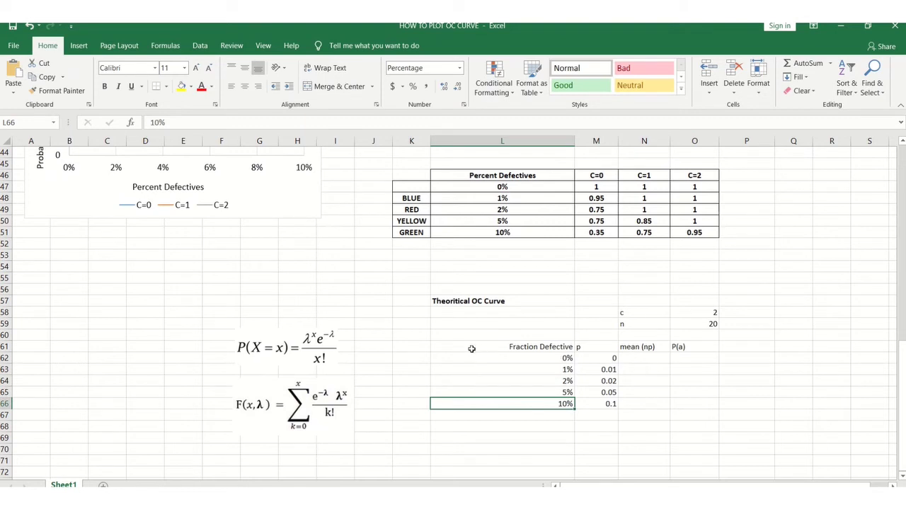
left_click(546, 391)
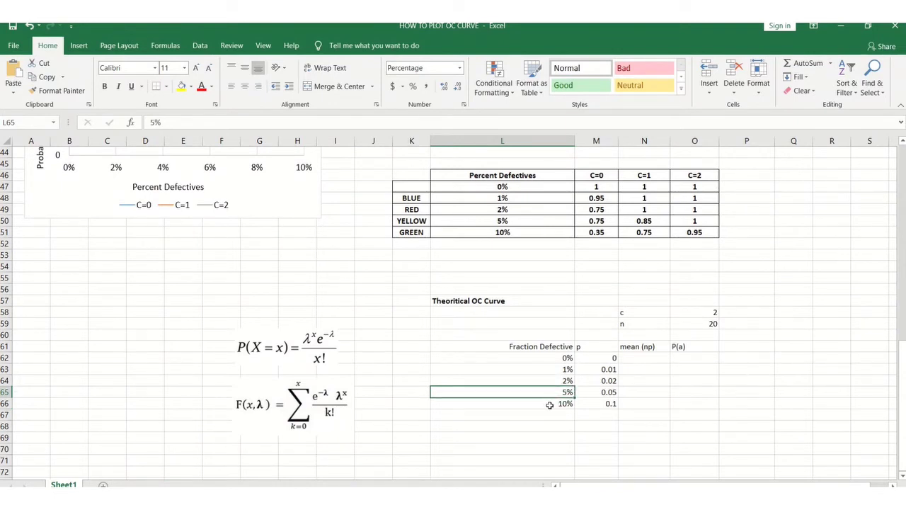
left_click(549, 405)
left_click(598, 361)
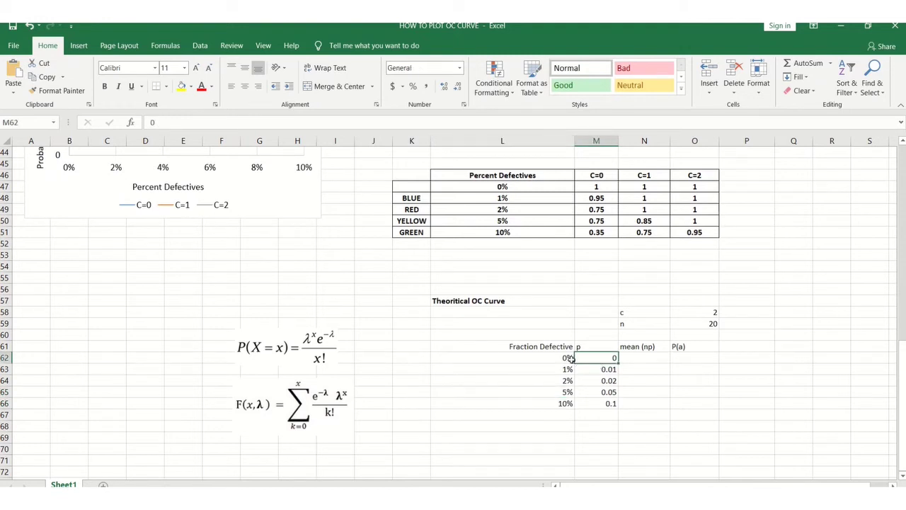
left_click(601, 369)
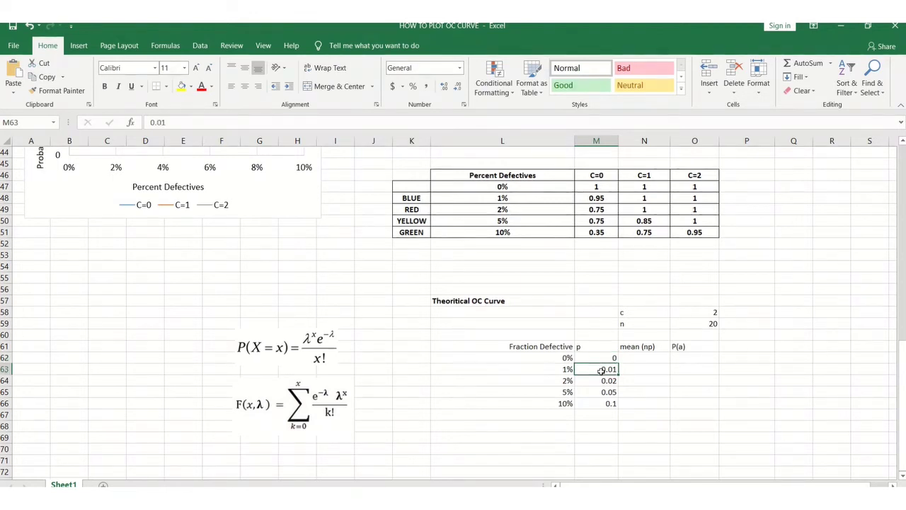
left_click(603, 380)
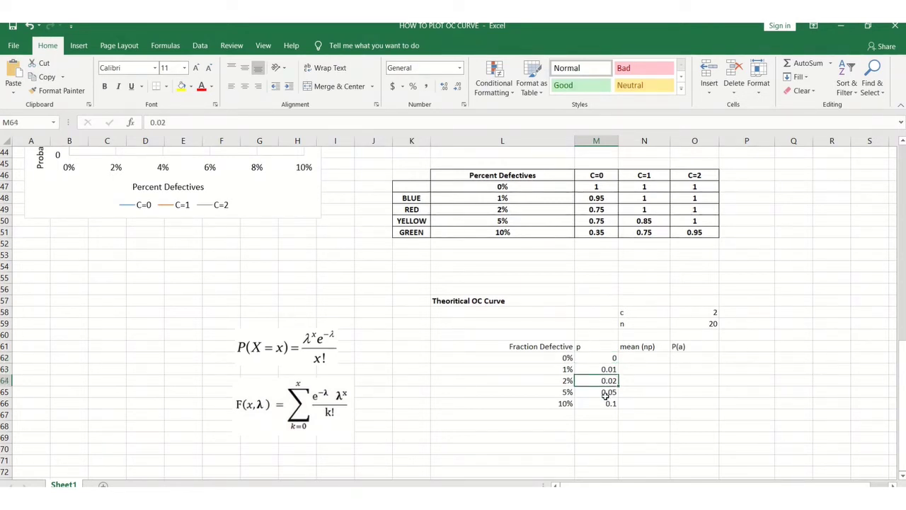
left_click(607, 392)
left_click(606, 404)
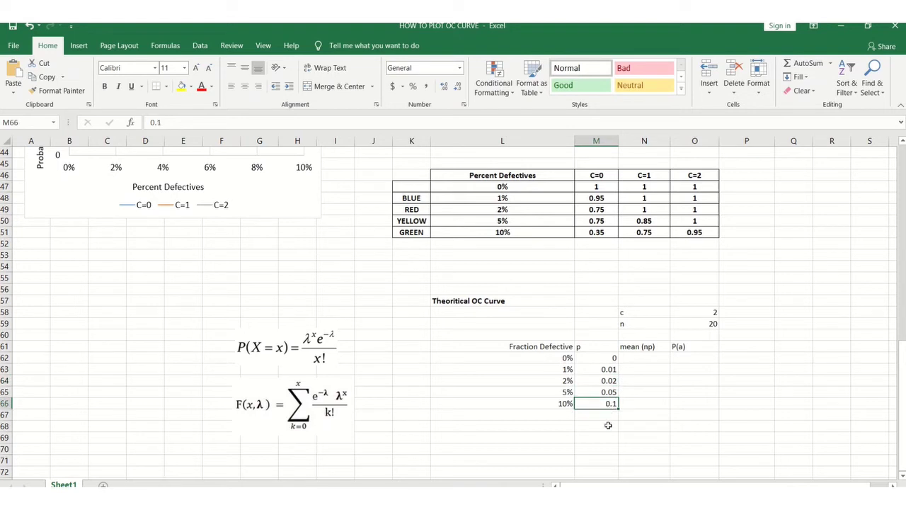
left_click(636, 357)
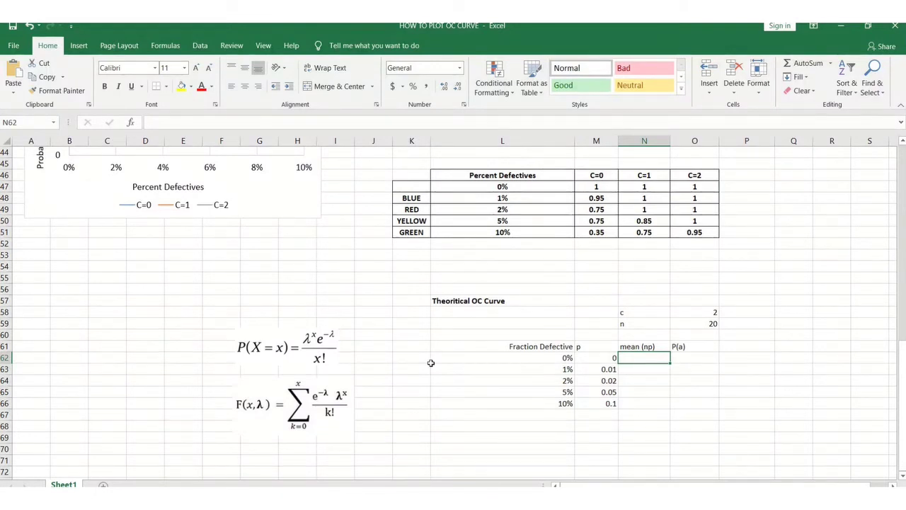
left_click(640, 313)
left_click(709, 309)
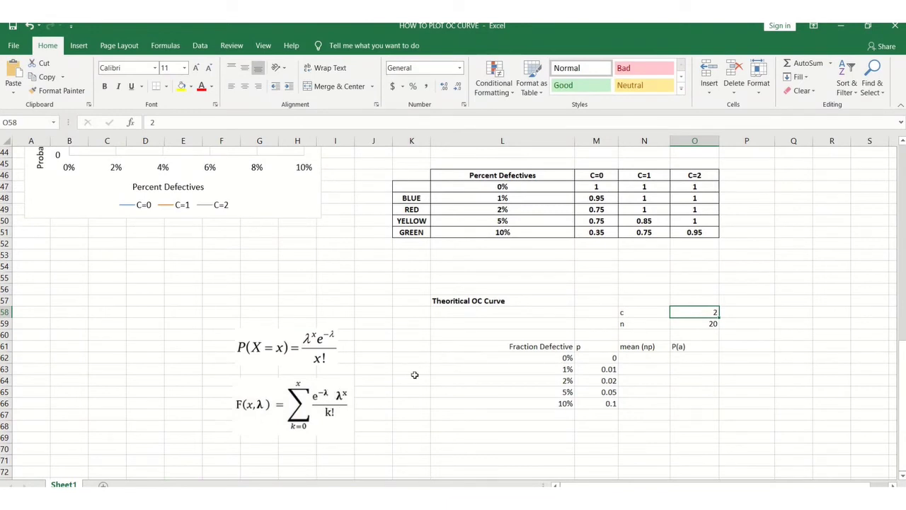
left_click(427, 409)
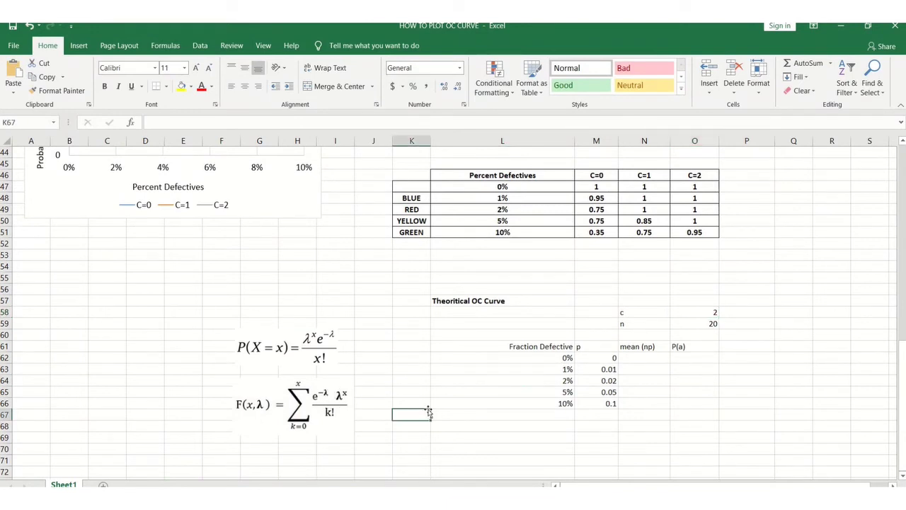
Enter =$O$59*M62 in N62 to compute the mean (np) for 0% defective, keeping the sample size reference absolute
left_click(648, 346)
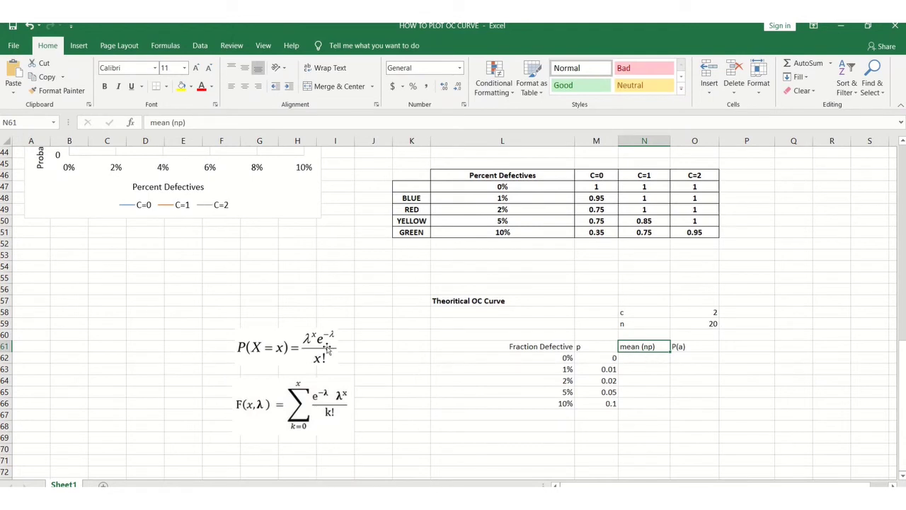
left_click(644, 356)
type("=")
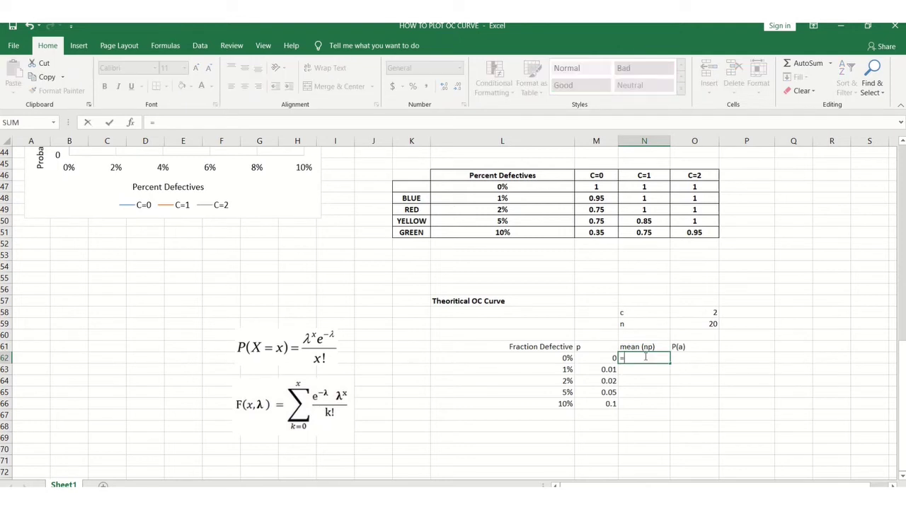
left_click(713, 323)
left_click(625, 358)
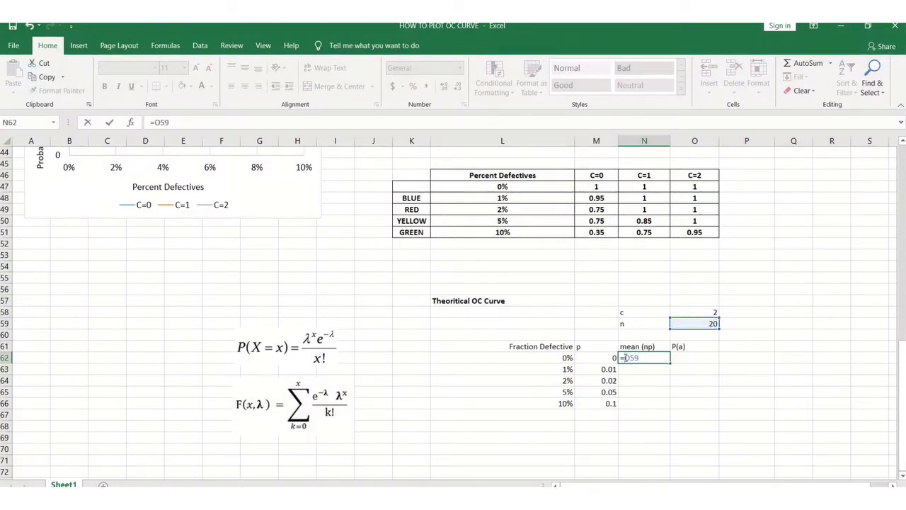
type("$O$59*")
left_click(598, 358)
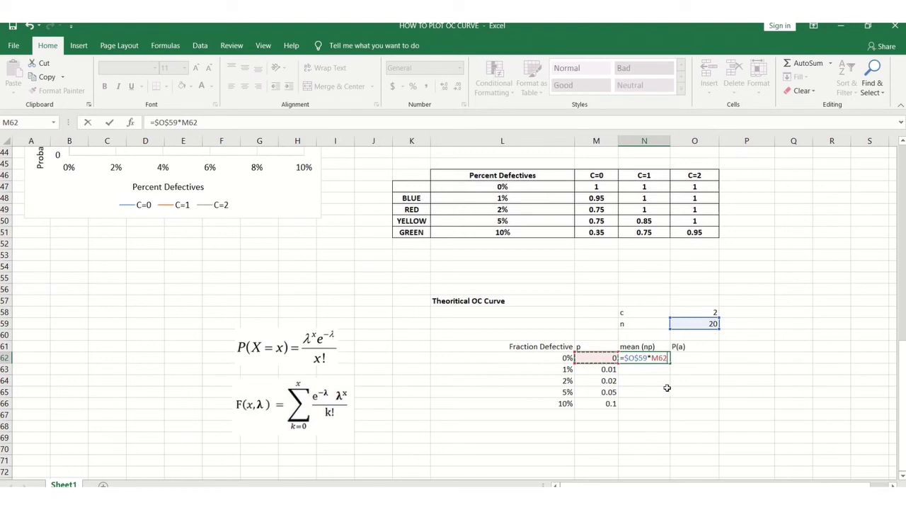
left_click(109, 121)
Fill the mean (np) formula down through N66 and check the resulting cells
mouse_move(668, 363)
left_mouse_down()
mouse_move(670, 419)
mouse_move(671, 410)
left_mouse_up()
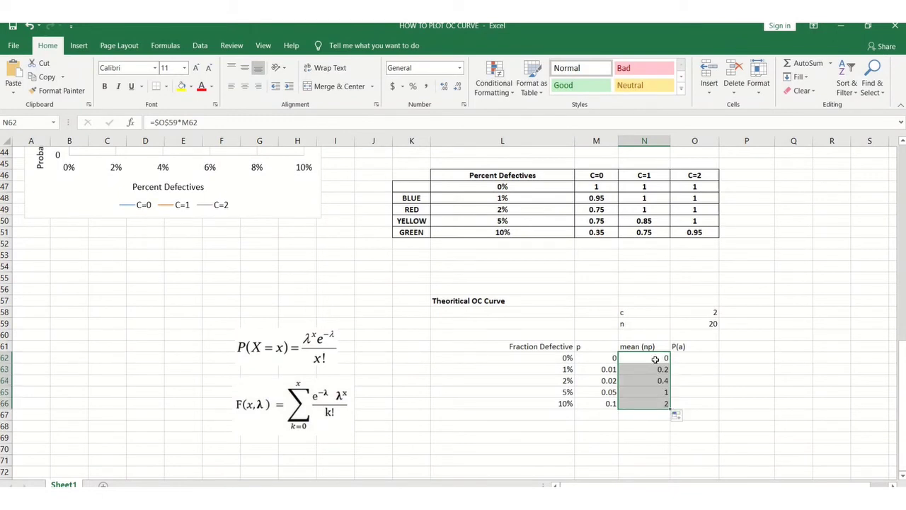
left_click_drag(655, 360, 655, 366)
key("Down")
key("Down")
key("Down")
key("Down")
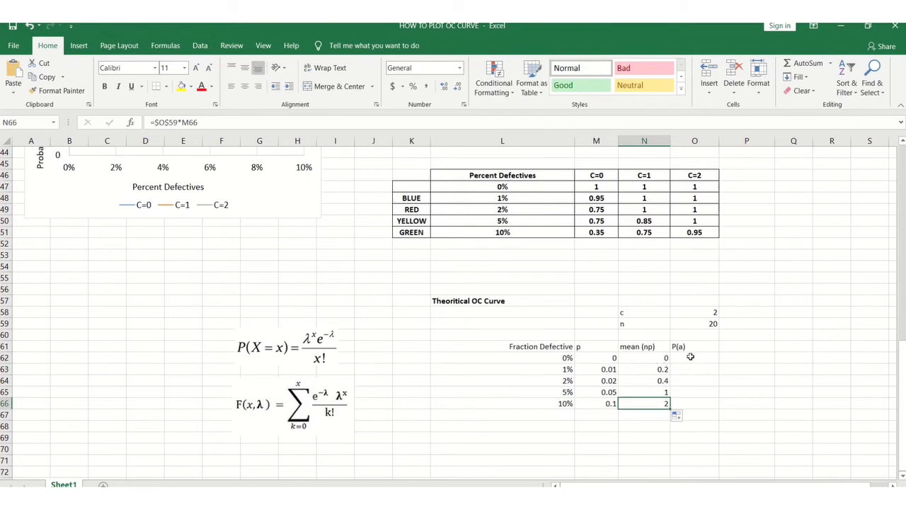
Enter =POISSON.DIST($O$58,N62,TRUE) in O62 to compute the cumulative acceptance probability for 0% defective, keeping the c reference absolute
left_click(690, 357)
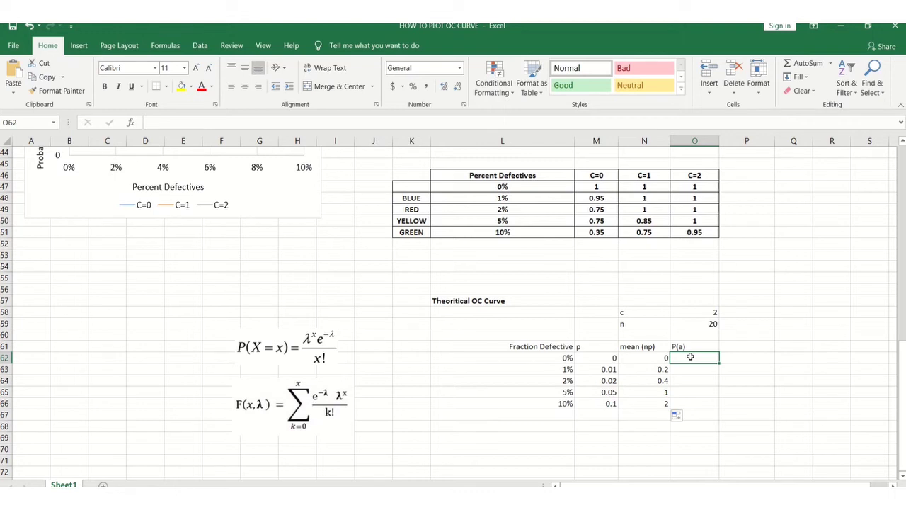
type("=")
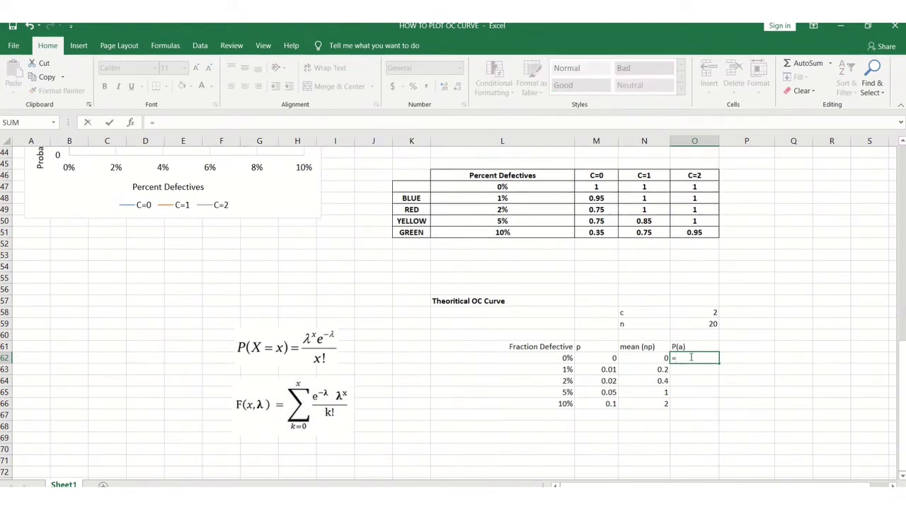
type("POIS")
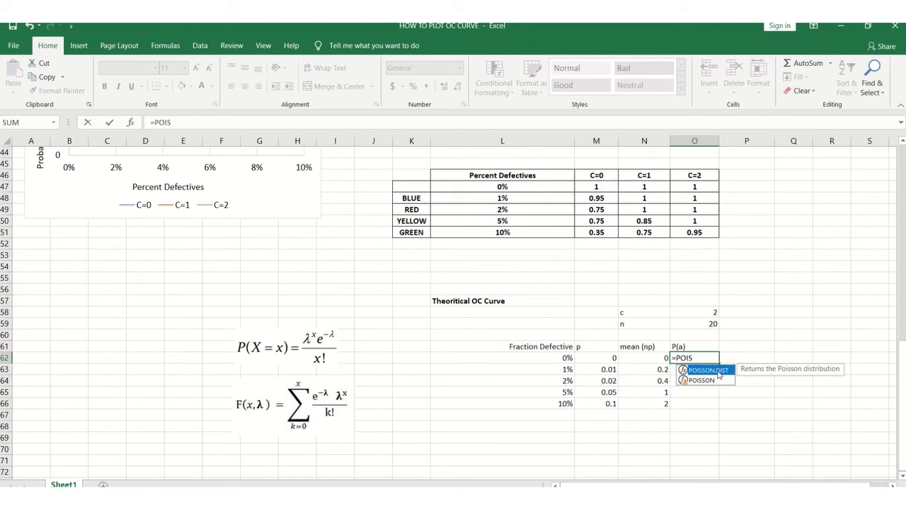
double_click(719, 375)
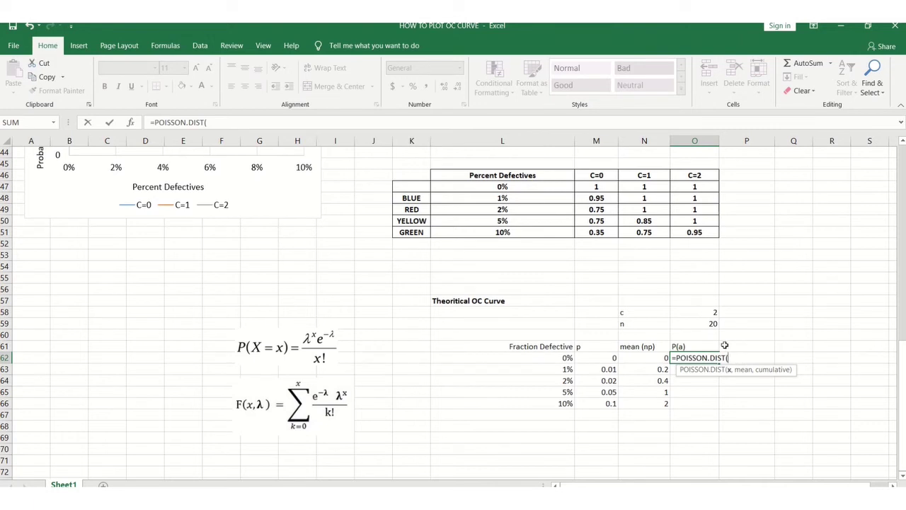
left_click(709, 312)
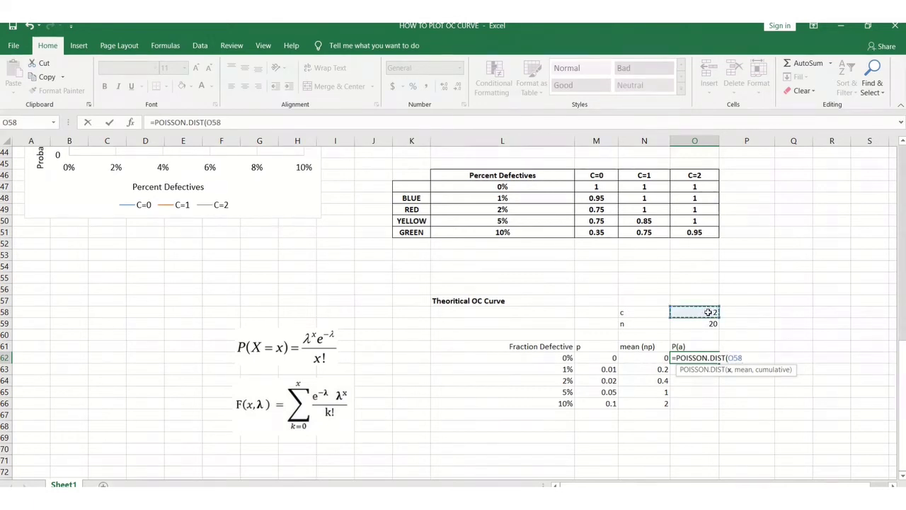
left_click(728, 358)
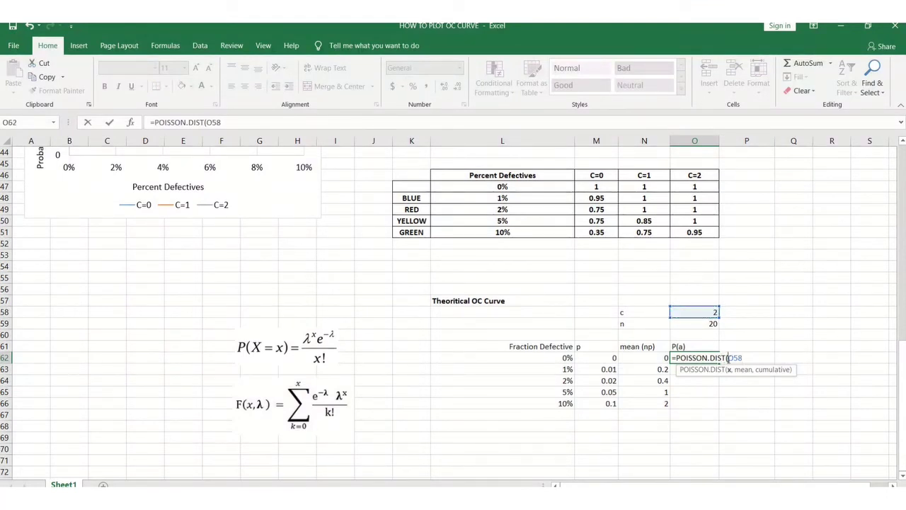
type("$")
left_click(737, 358)
type("$58,")
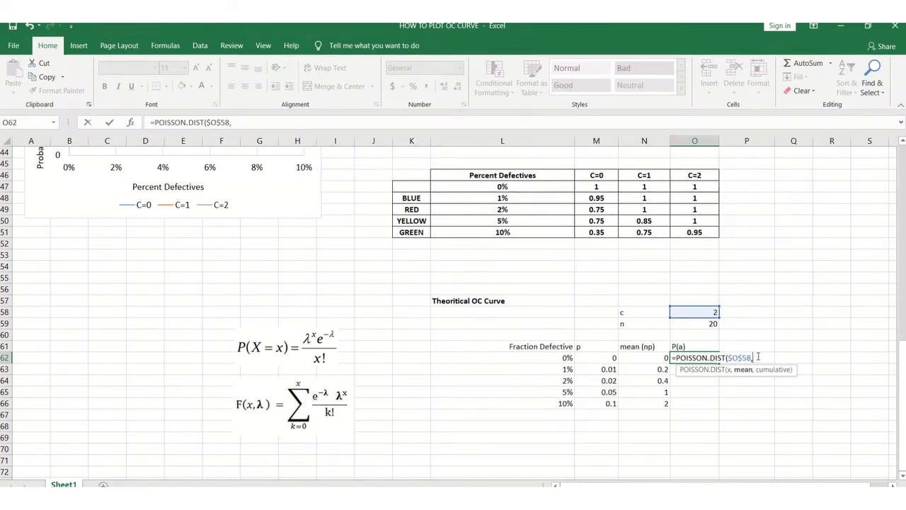
left_click(652, 361)
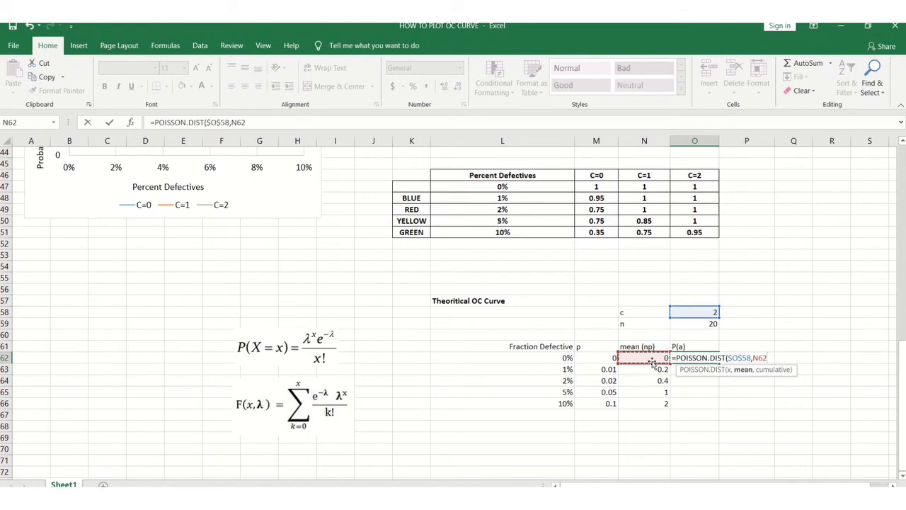
type(",")
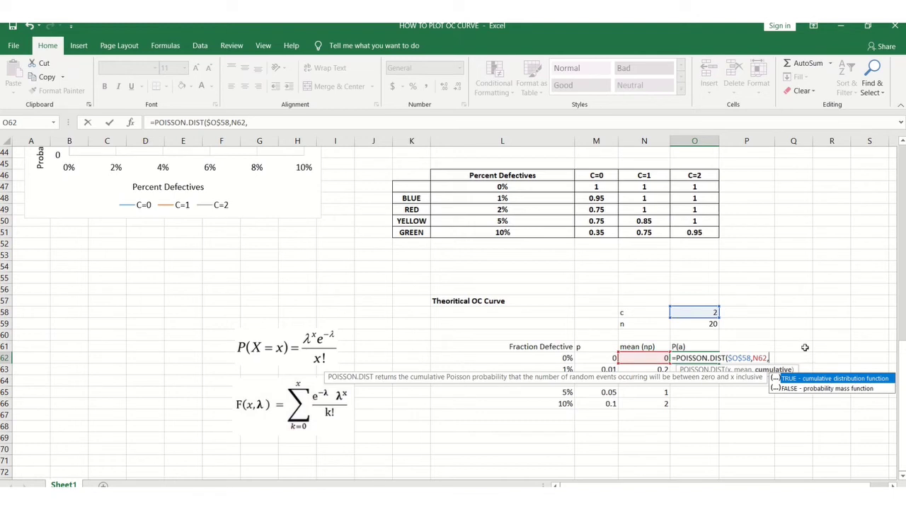
type("TRUE")
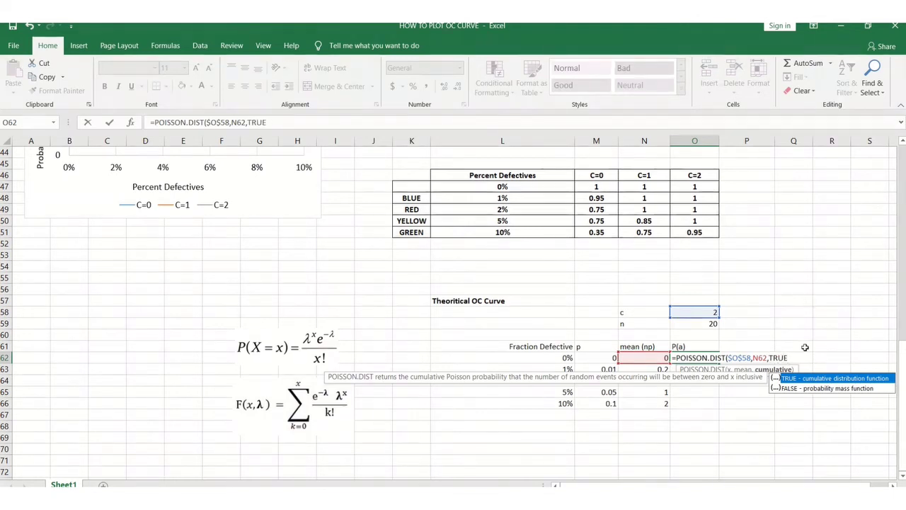
type(")")
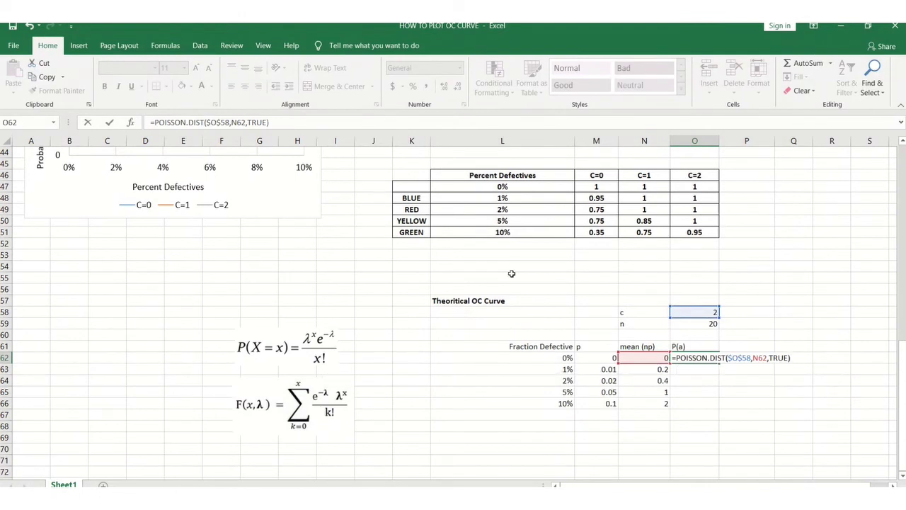
left_click(110, 123)
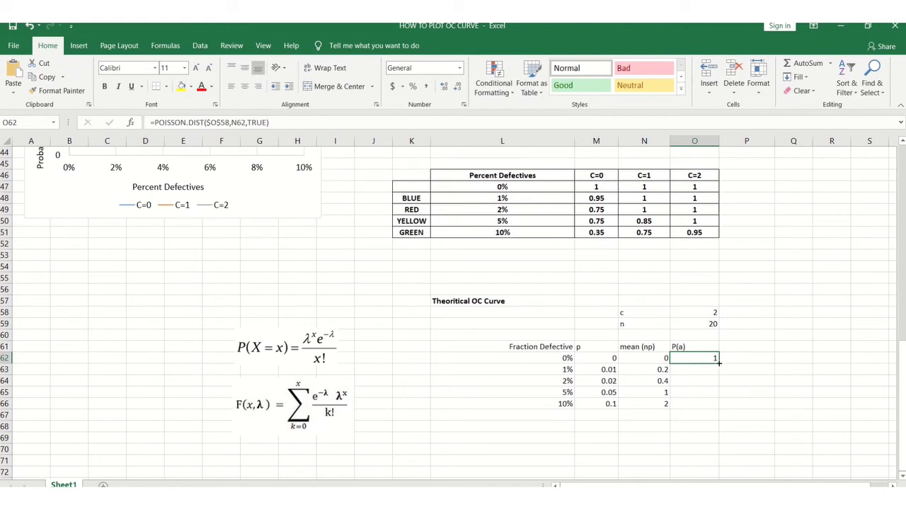
Fill the P(a) formula down through O66 and check the formula for 10% defective
left_click_drag(719, 363, 718, 409)
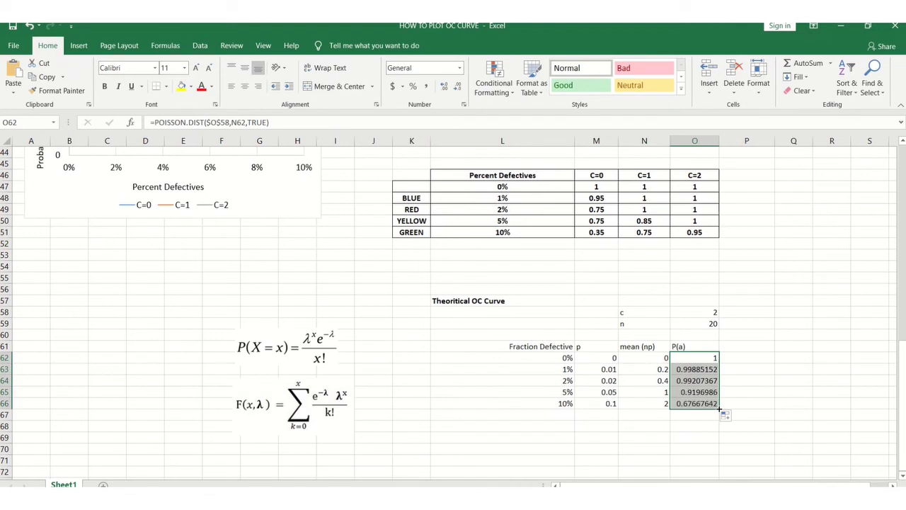
left_click(703, 429)
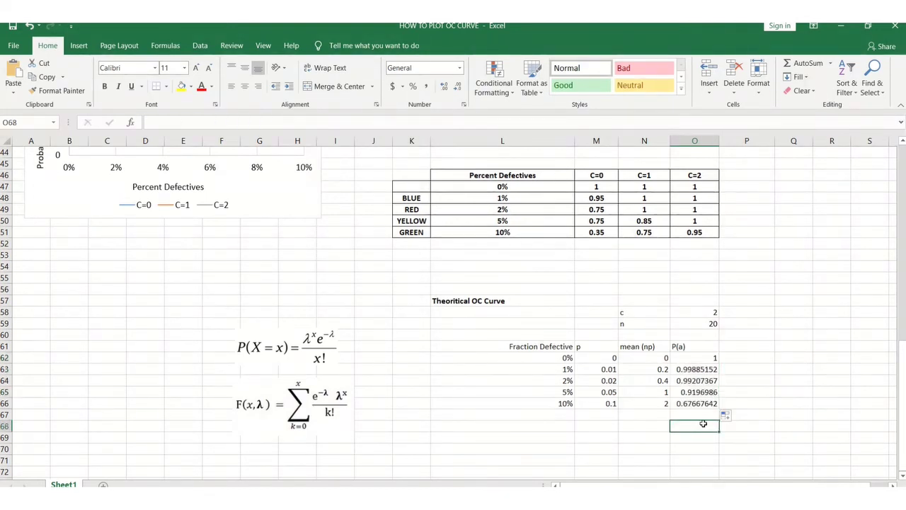
left_click(701, 403)
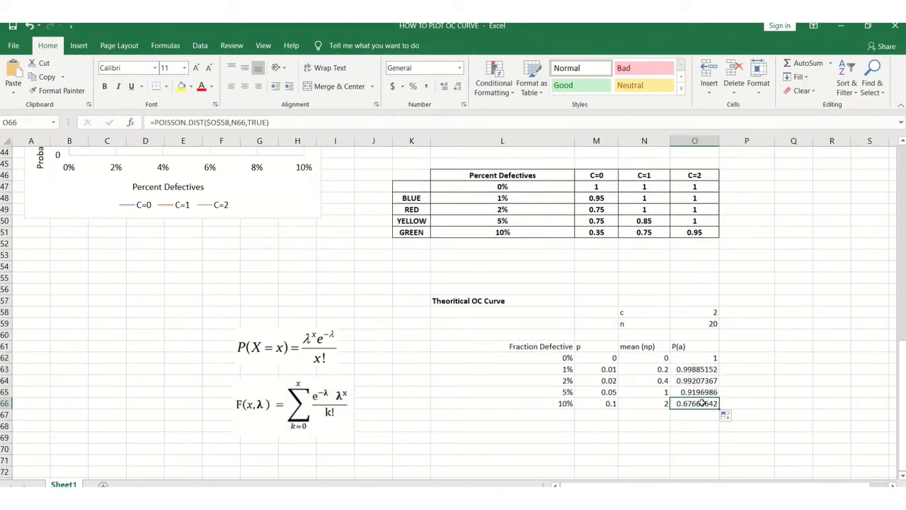
left_click(785, 395)
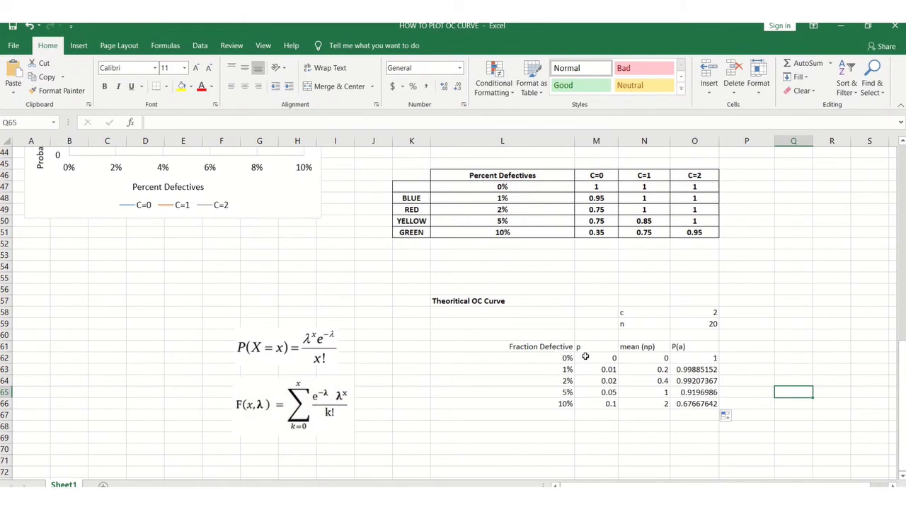
Insert the recommended scatter chart of P(a) in O61:O66 against Fraction Defective in L61:L66
left_click_drag(564, 346, 563, 403)
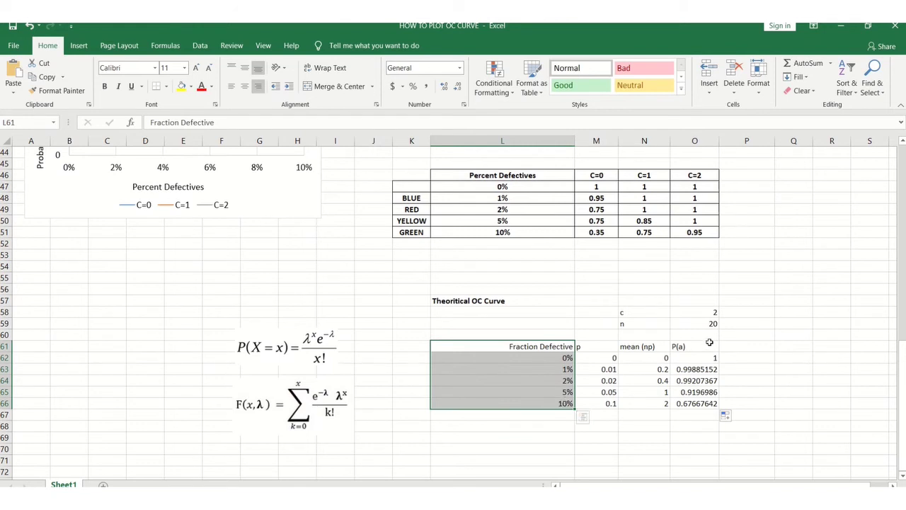
left_click_drag(704, 344, 710, 402, "ctrl")
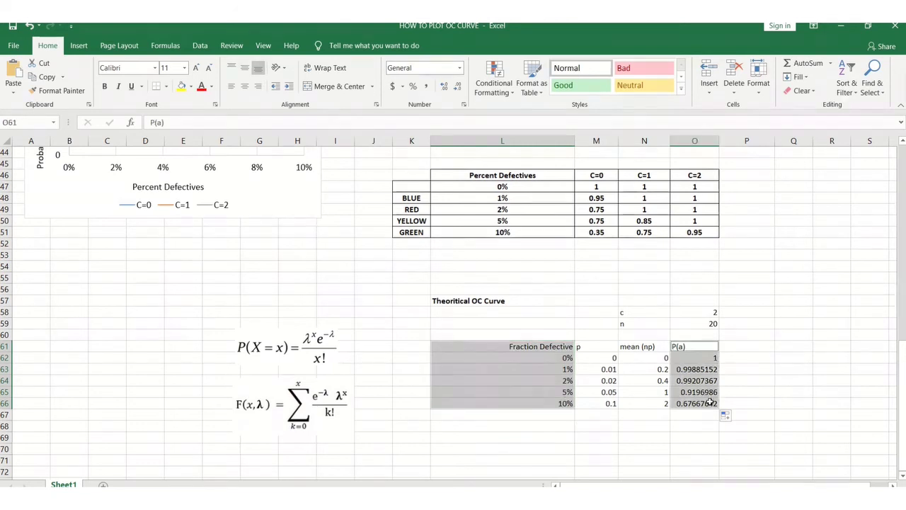
left_click(201, 45)
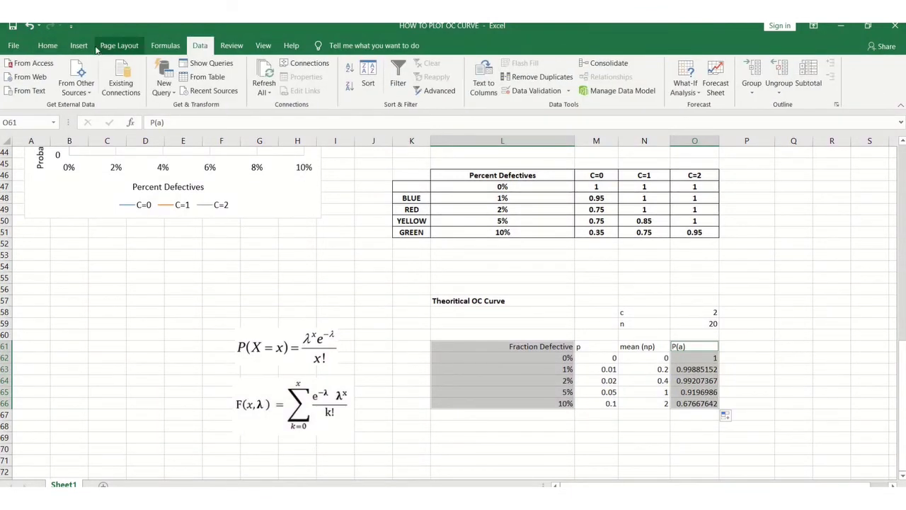
left_click(78, 46)
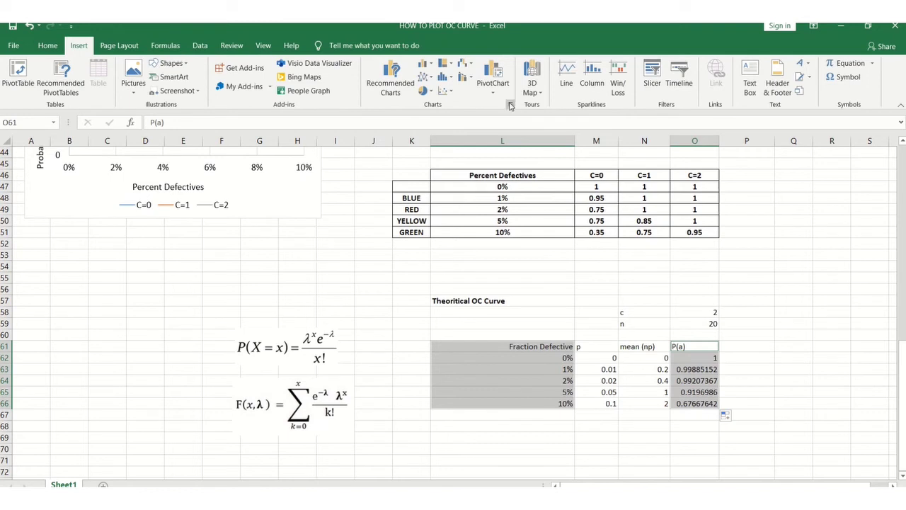
left_click(510, 105)
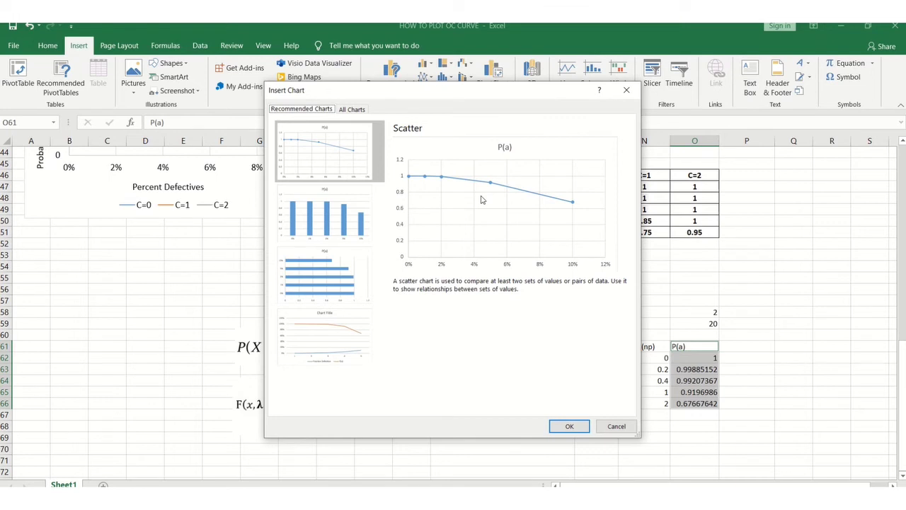
left_click(568, 425)
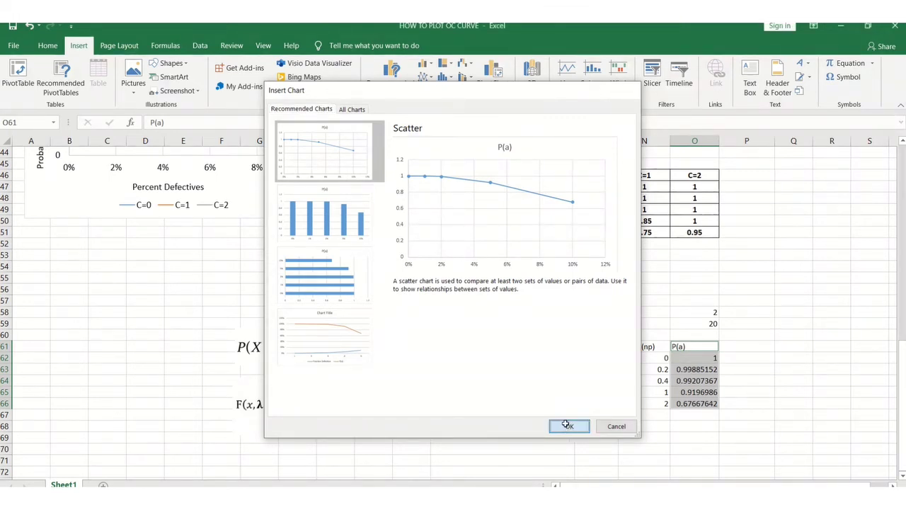
Move the P(a) chart below the existing OC chart, over the Poisson formulas beside the theoretical table
left_click_drag(361, 234, 48, 267)
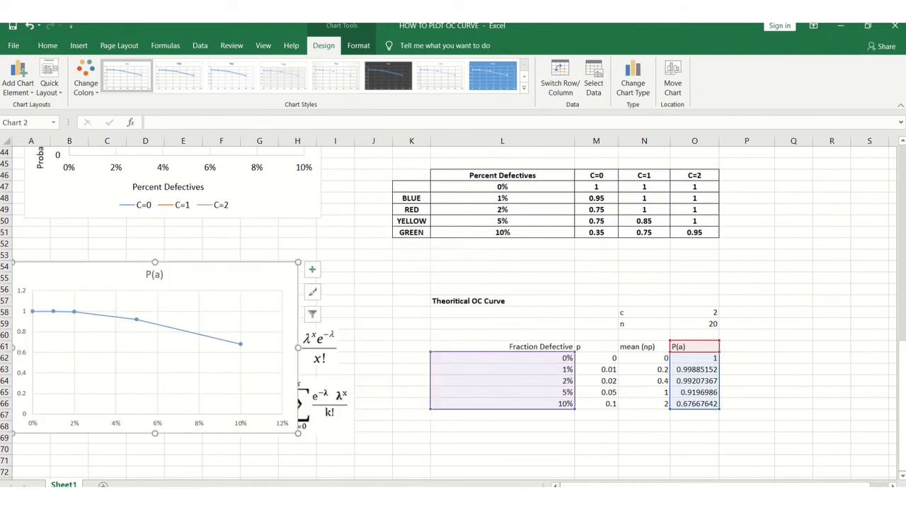
left_click(251, 369)
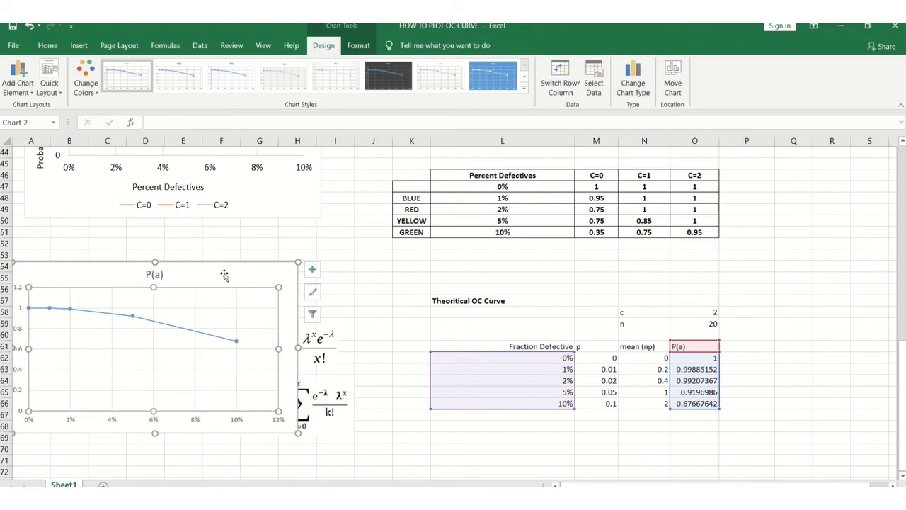
left_click_drag(248, 269, 309, 285)
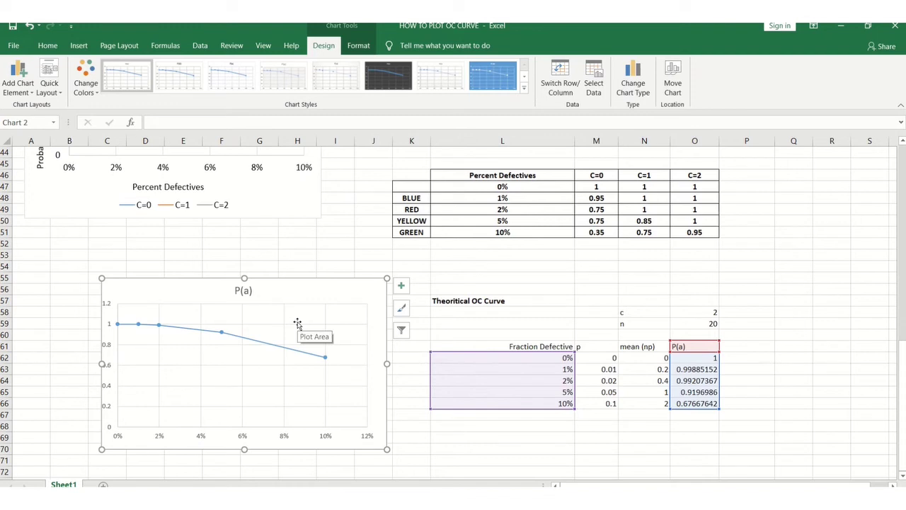
key("super+shift+s")
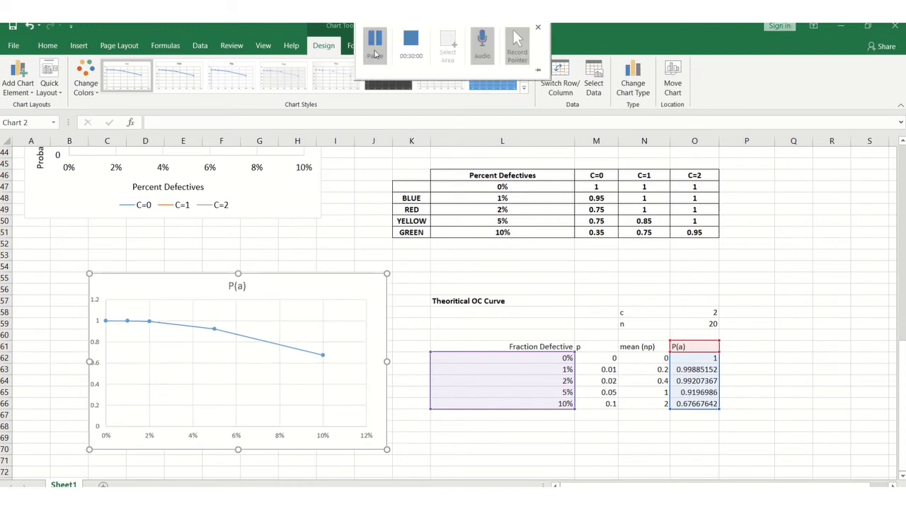
Add axis titles to the P(a) scatter chart
left_click(348, 295)
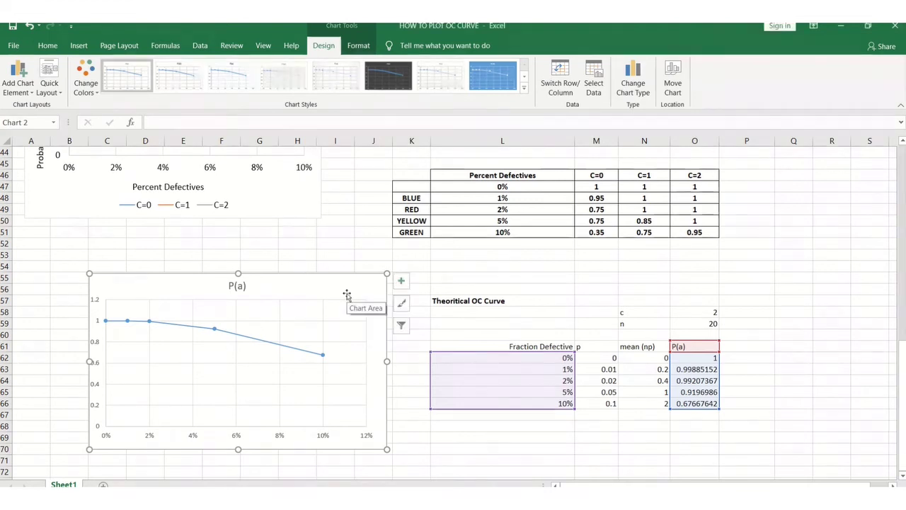
left_click(401, 282)
left_click(428, 308)
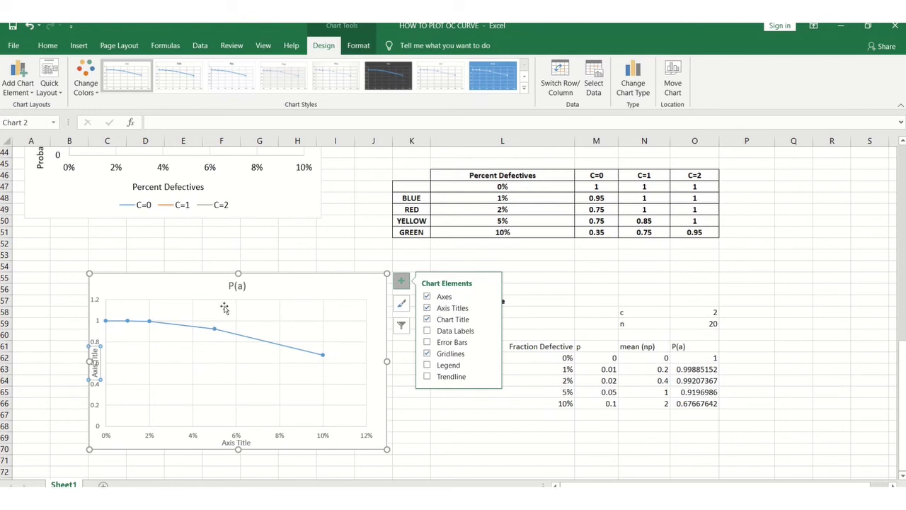
Change the title of the P(a) scatter chart to "OC Curve"
left_click(243, 284)
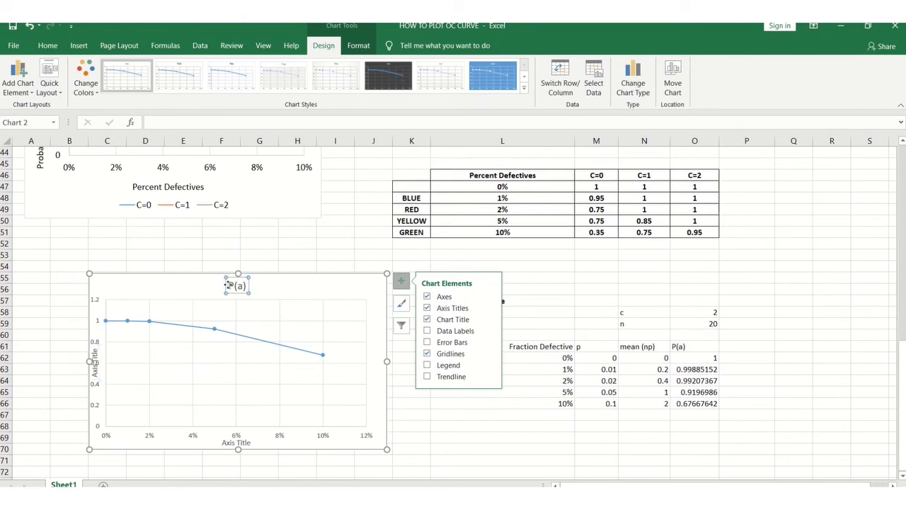
left_click(228, 284)
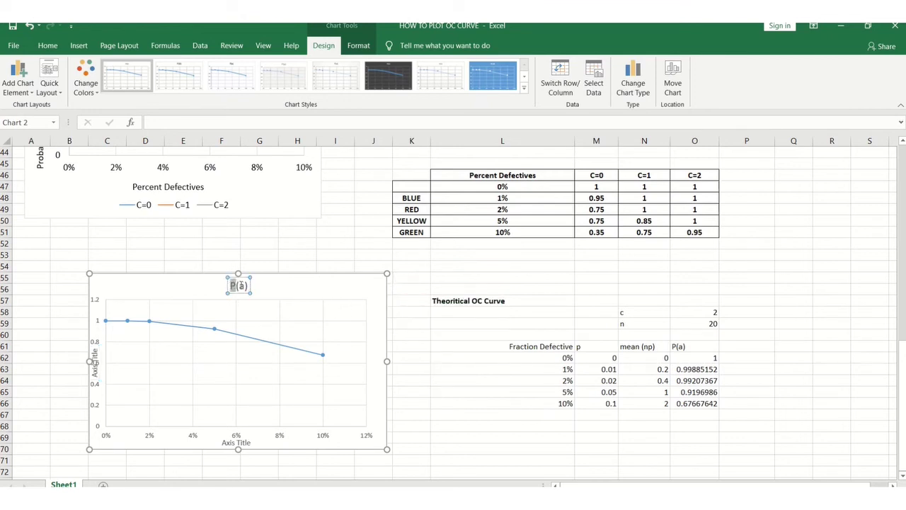
left_click_drag(232, 284, 244, 290)
type("OC")
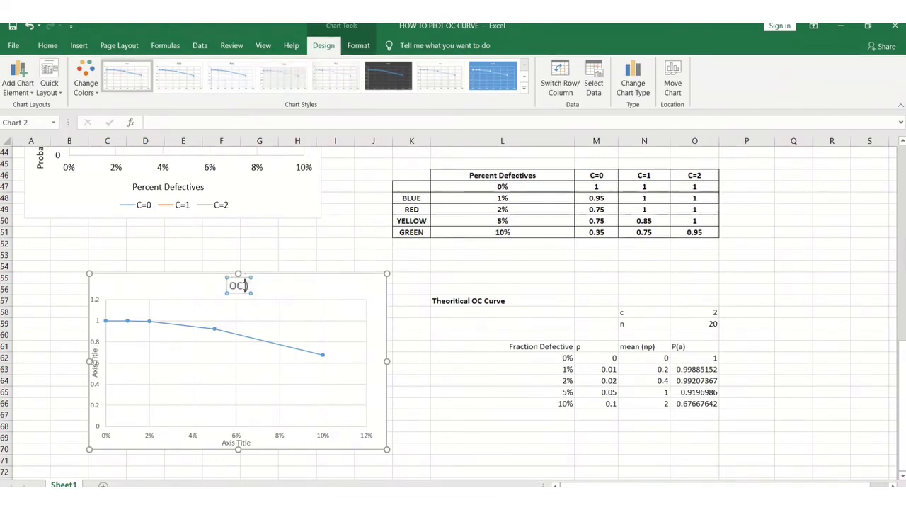
type(" Curve")
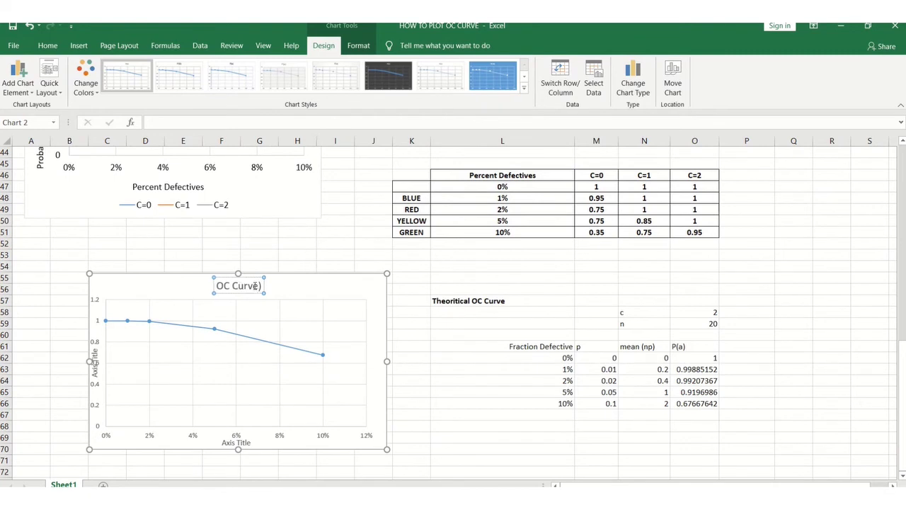
key("Right")
type("=")
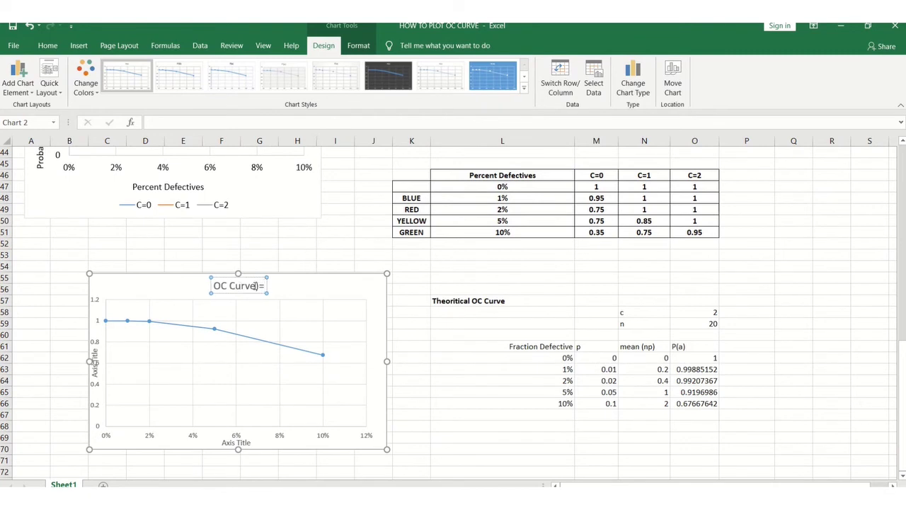
key("BackSpace")
key("BackSpace")
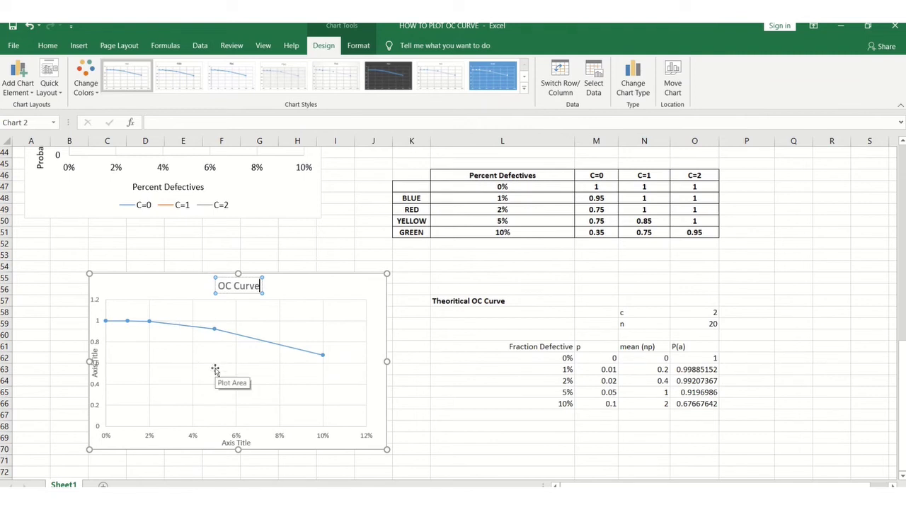
Change the OC Curve chart's vertical axis title to "Probability of Acceptance, Pa"
left_click(94, 360)
double_click(94, 359)
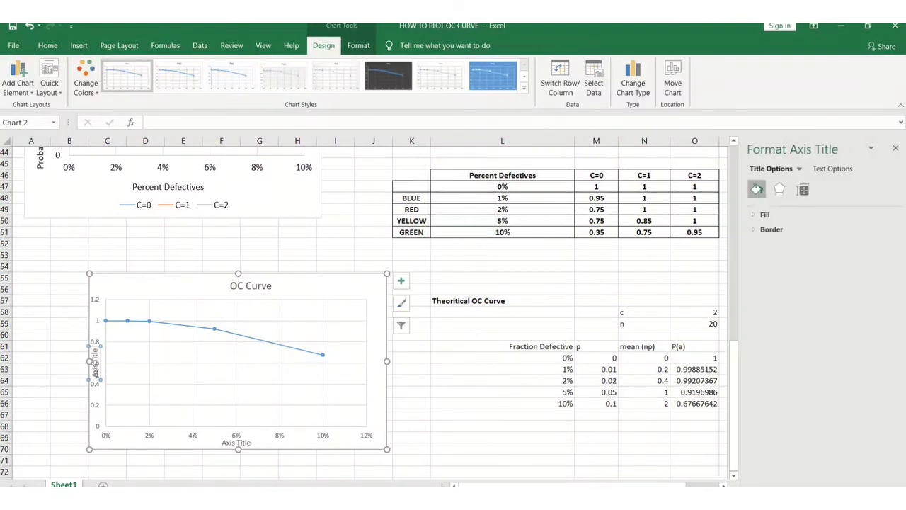
left_click(95, 365)
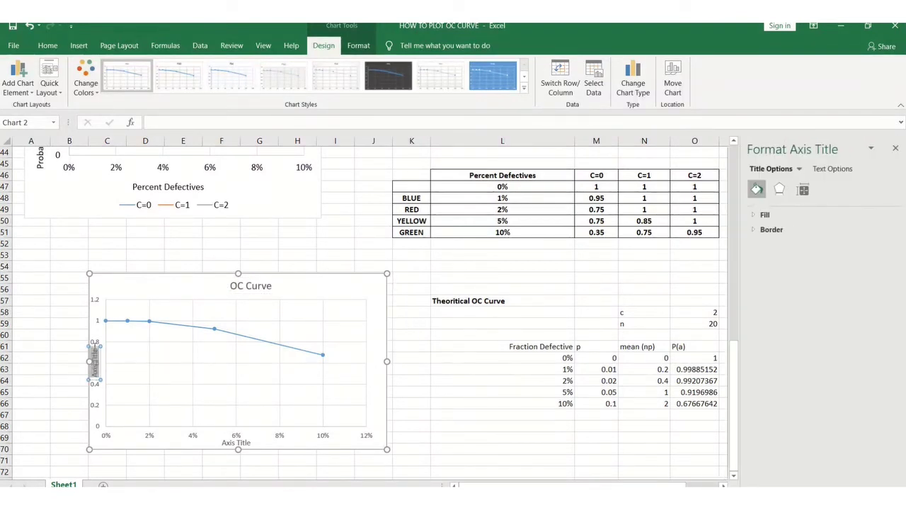
left_click_drag(95, 376, 95, 348)
key("BackSpace")
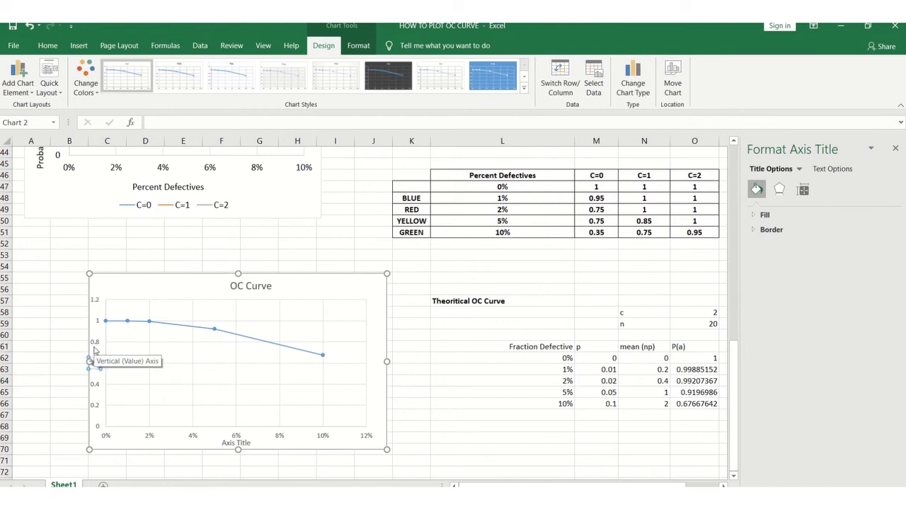
type("Probability")
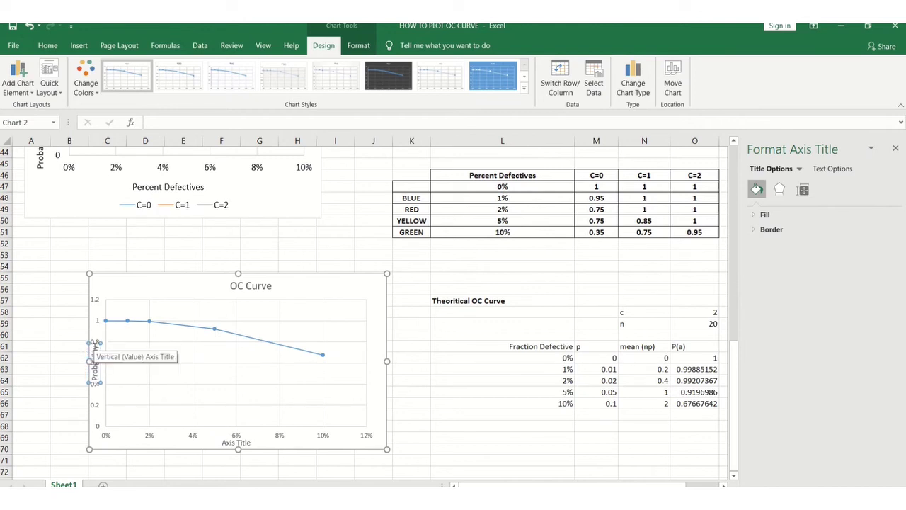
type(" of Acceptance")
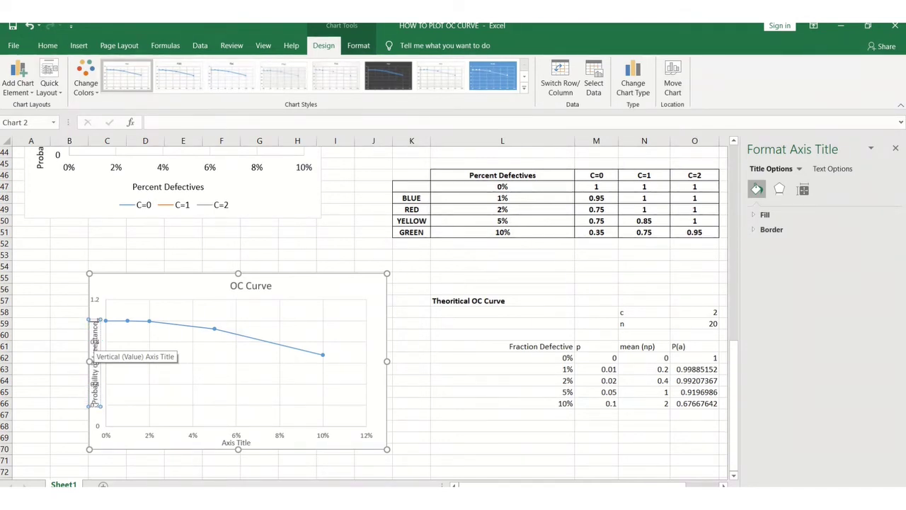
type(", Pa")
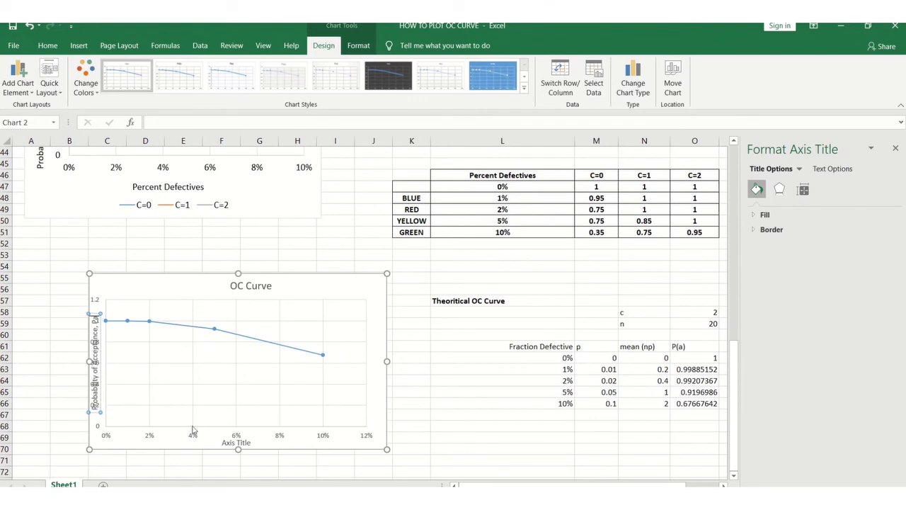
Change the OC Curve chart's horizontal axis title to "Percent Defective"
left_click(227, 442)
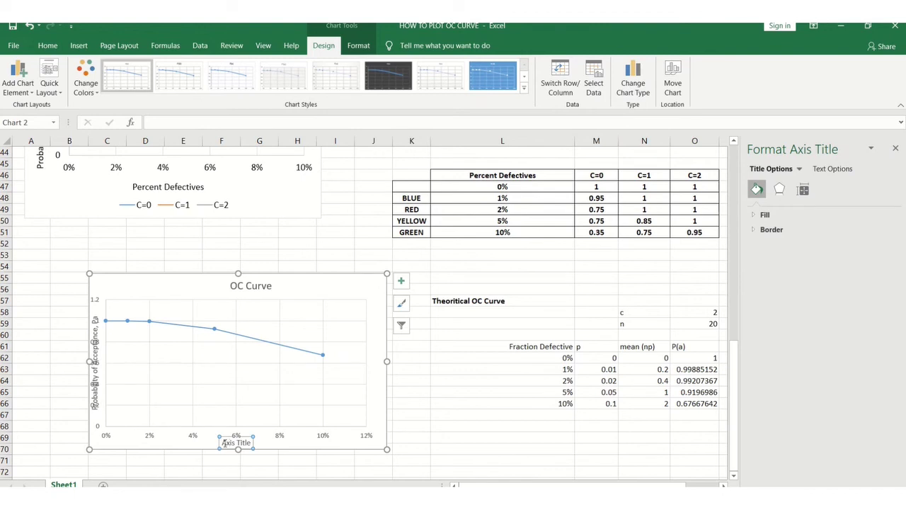
triple_click(223, 442)
type("Pe")
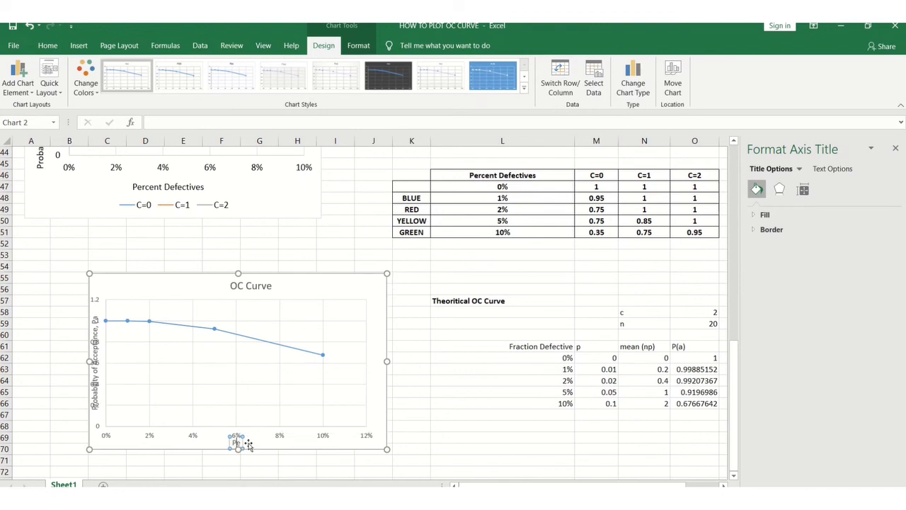
type("rcent")
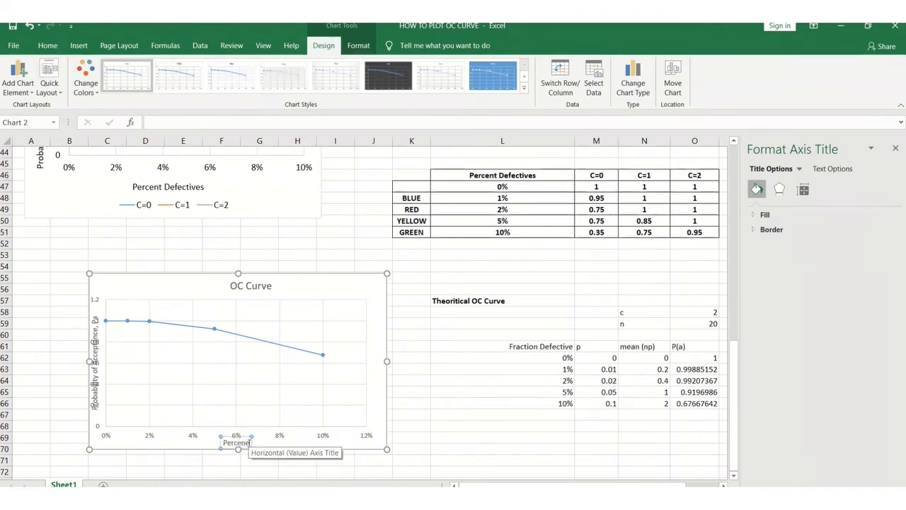
type(" De")
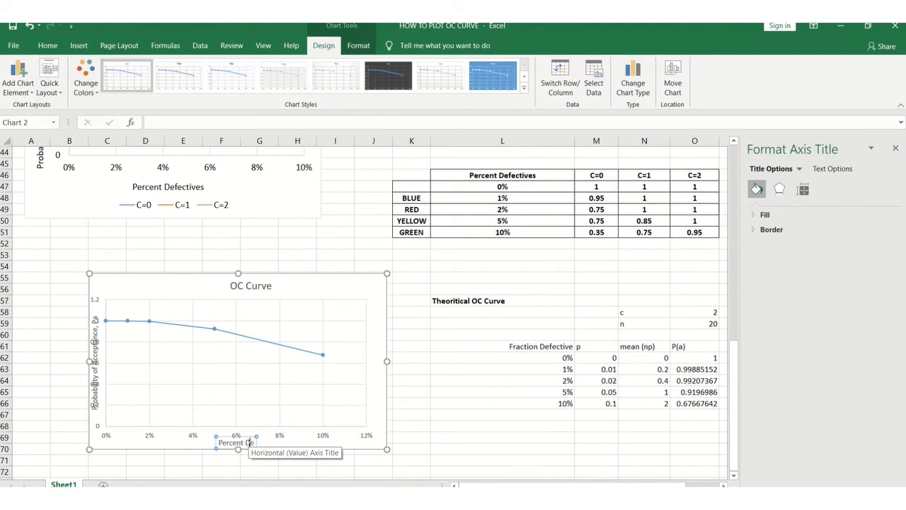
type("fectivese")
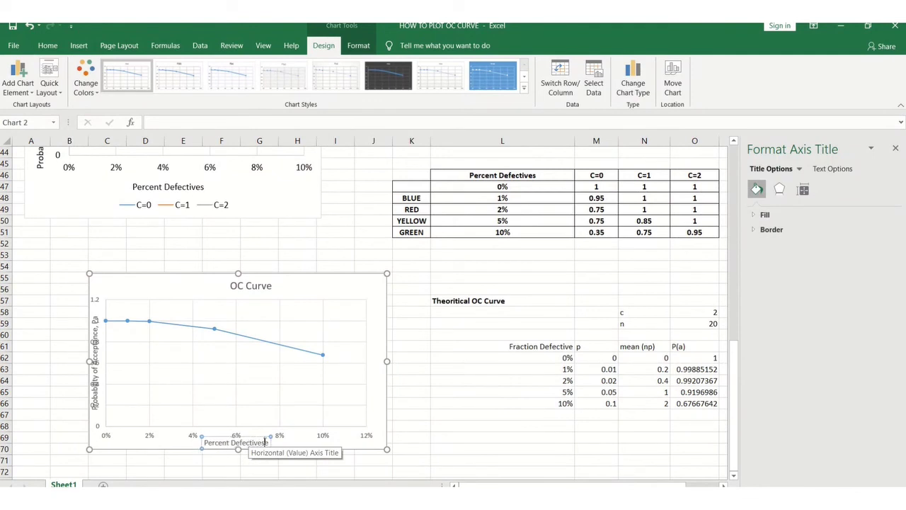
left_click(284, 435)
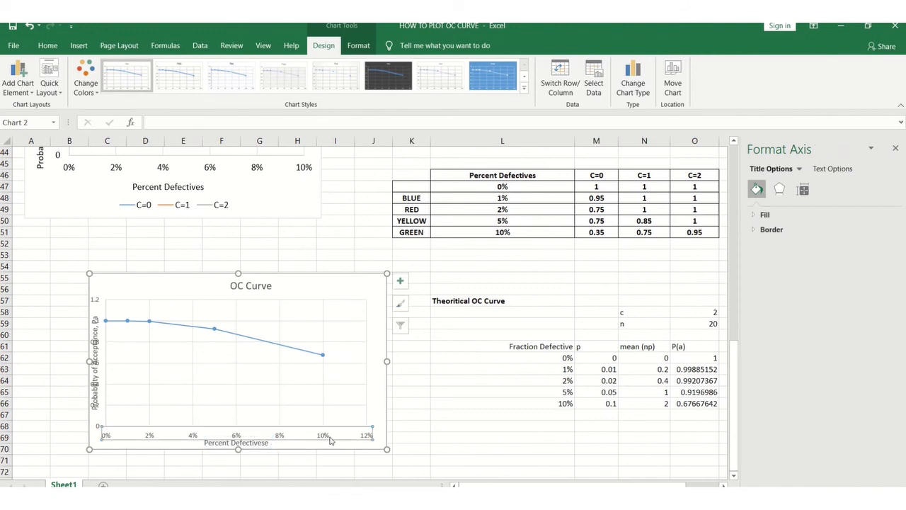
left_click(269, 443)
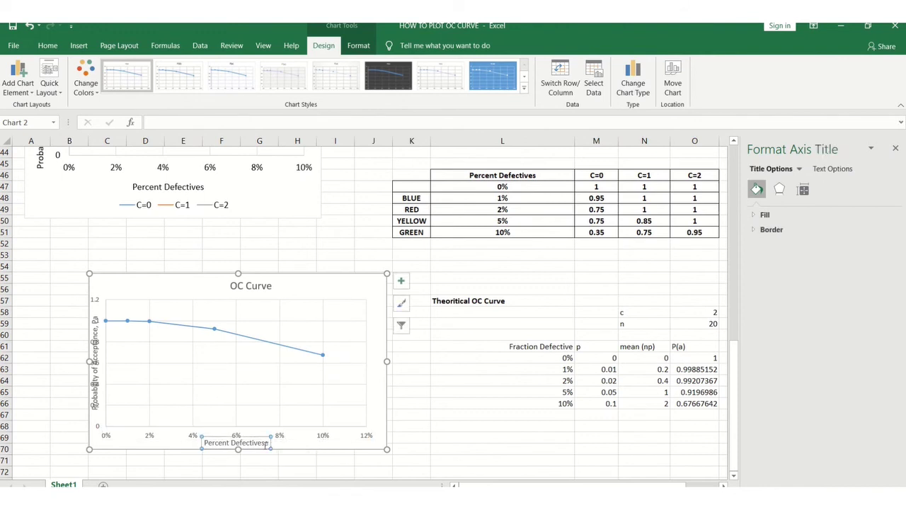
left_click(267, 444)
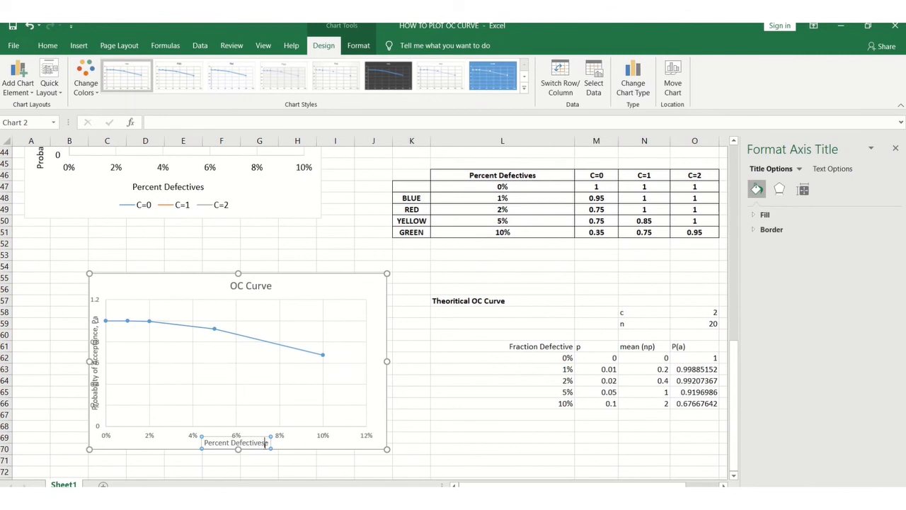
key("BackSpace")
key("BackSpace")
left_click(361, 422)
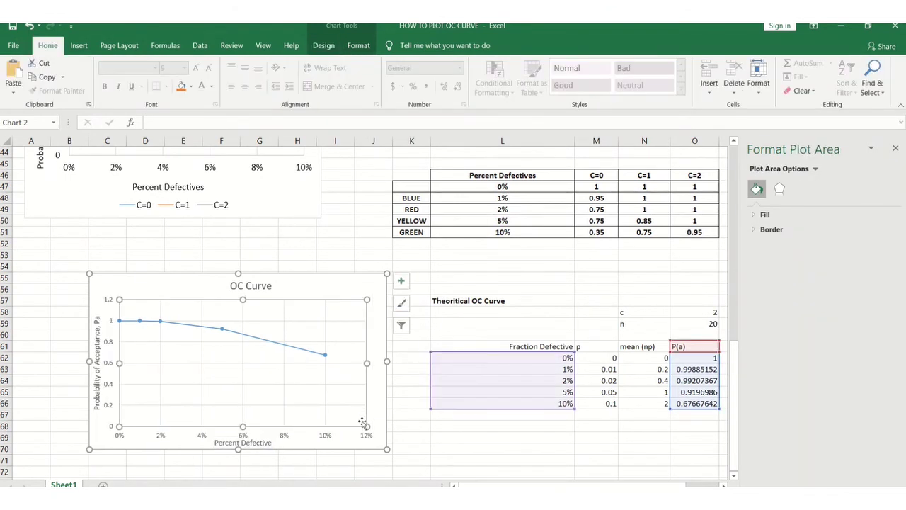
Set the maximum bound of the OC Curve chart's horizontal axis to 10%
left_click(266, 438)
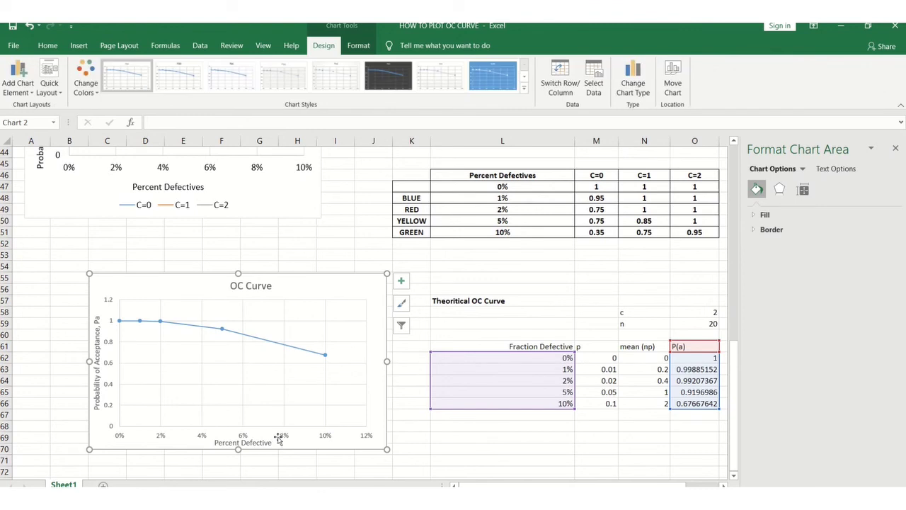
left_click(242, 437)
left_click(283, 438)
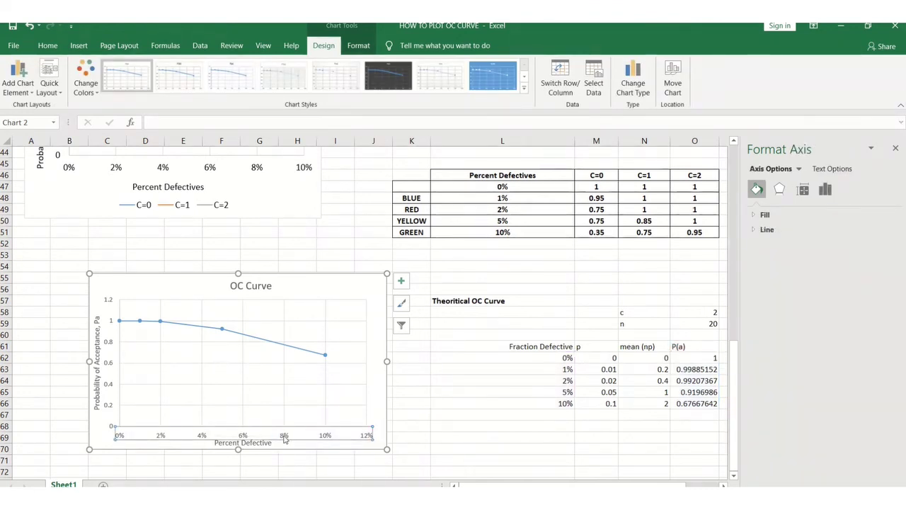
right_click(284, 438)
left_click(322, 428)
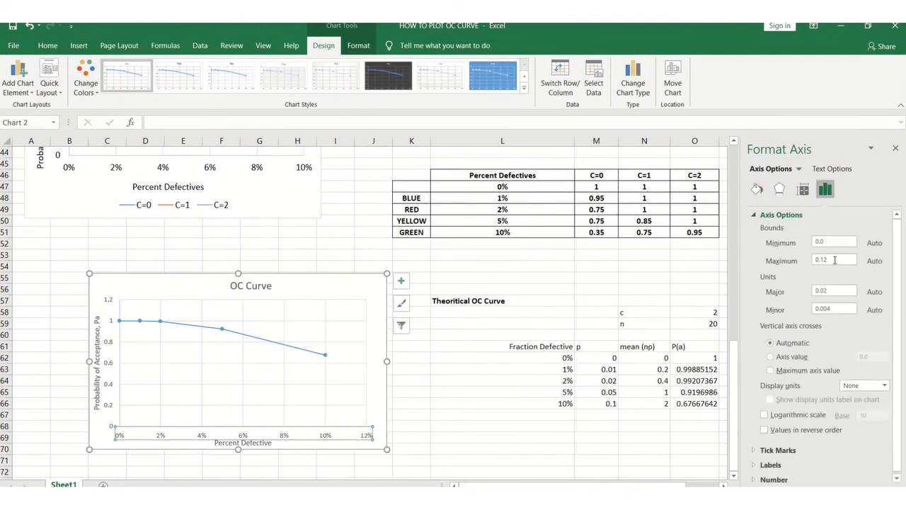
left_click(835, 260)
left_click(435, 395)
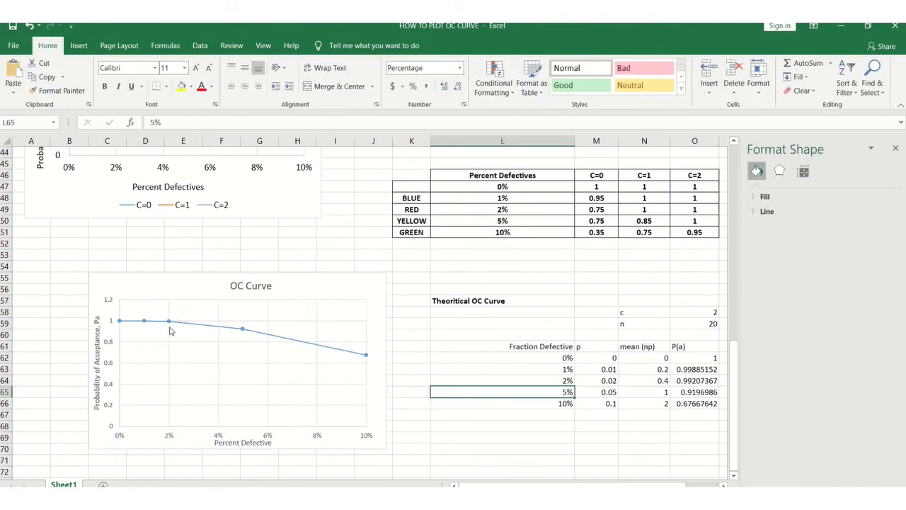
Set the maximum bound of the OC Curve chart's vertical axis to 1
left_click(111, 305)
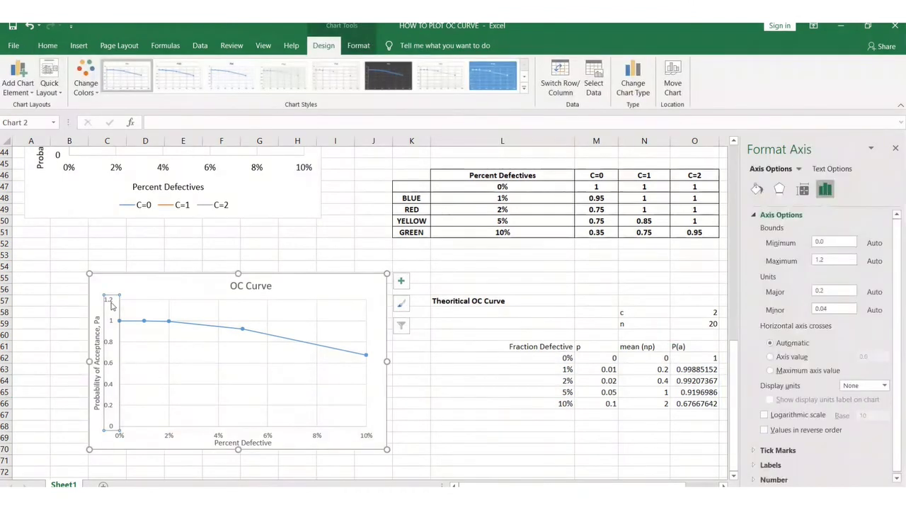
left_click(847, 260)
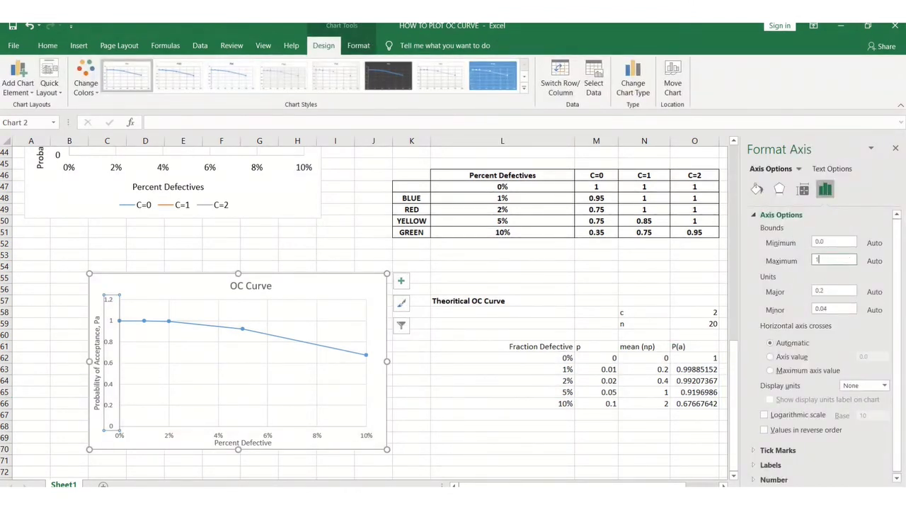
left_click(451, 423)
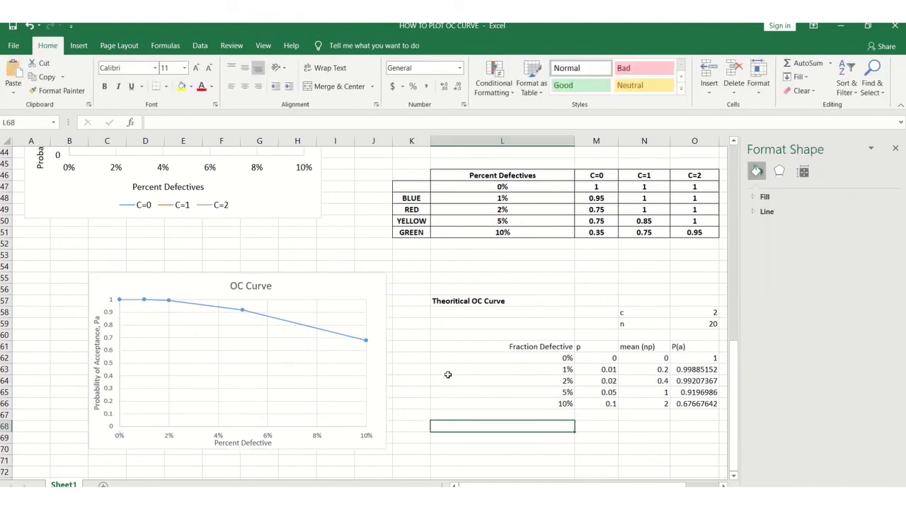
Format all text in the theoretical OC Curve chart as black, font size 12
left_click(145, 276)
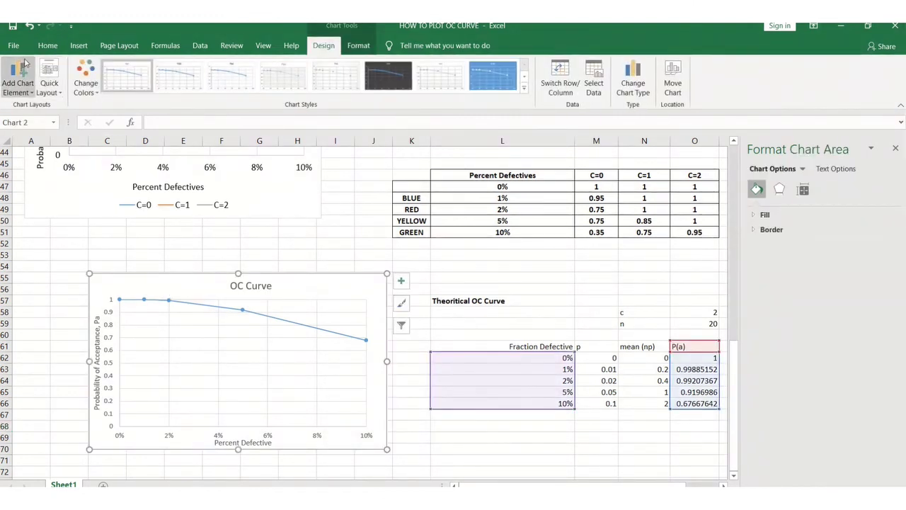
left_click(48, 46)
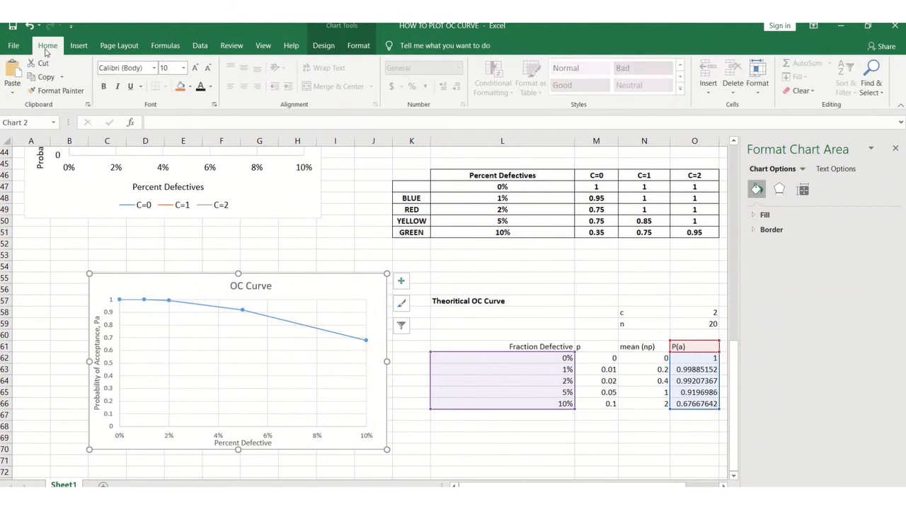
left_click(184, 68)
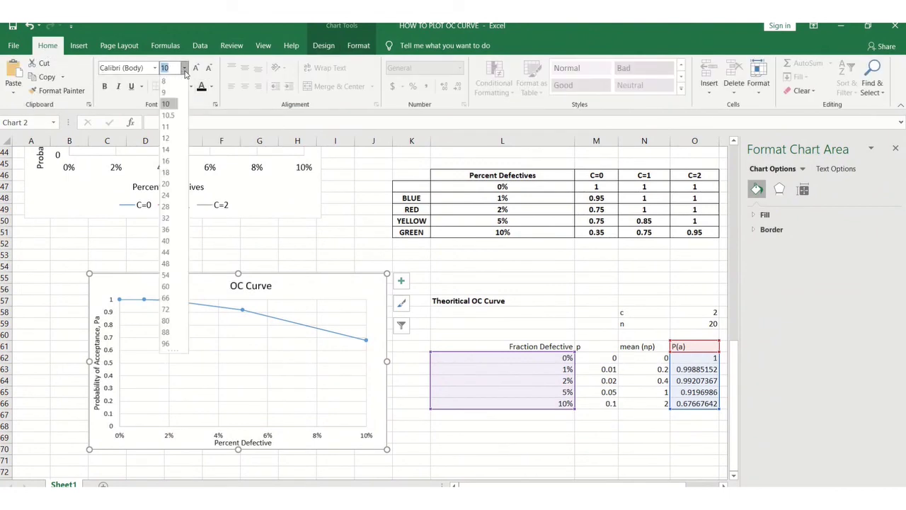
left_click(170, 140)
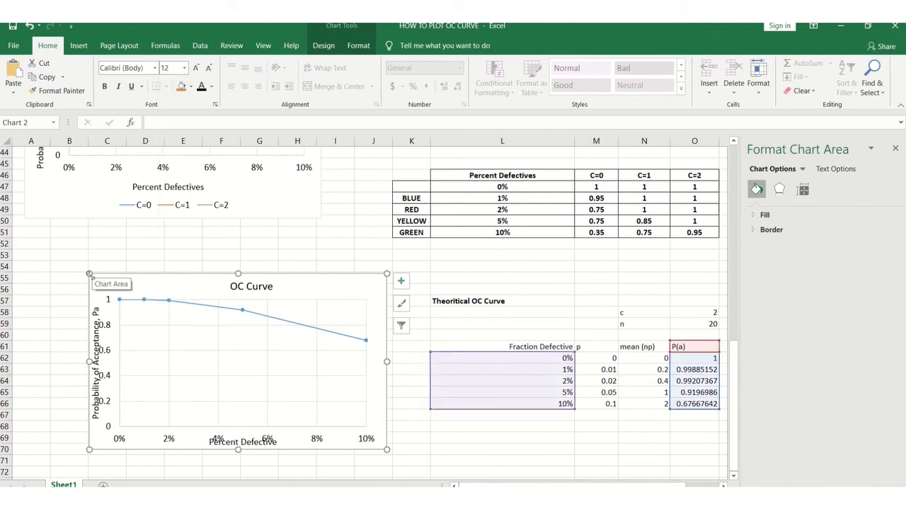
Widen the OC Curve chart and shorten its plot area to separate the horizontal axis labels from the axis title, and close the formatting pane
left_click_drag(88, 273, 58, 271)
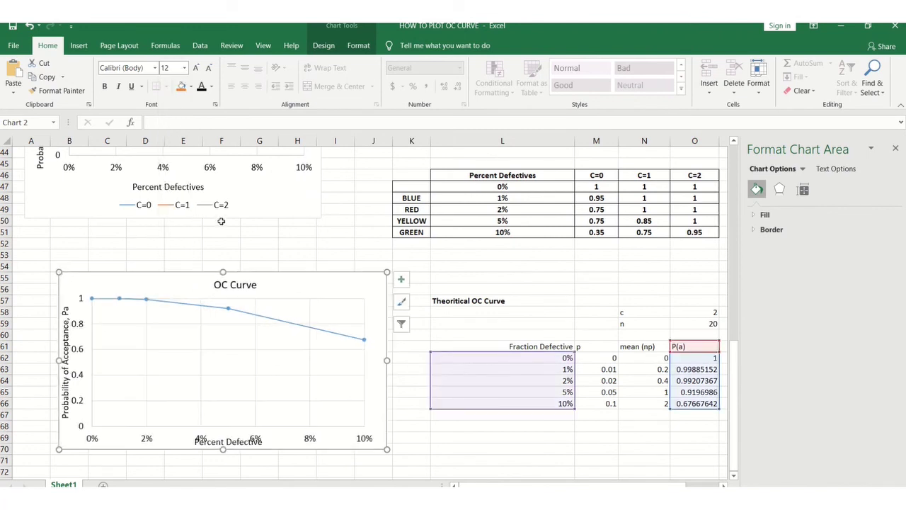
left_click(317, 419)
left_click_drag(227, 425, 228, 416)
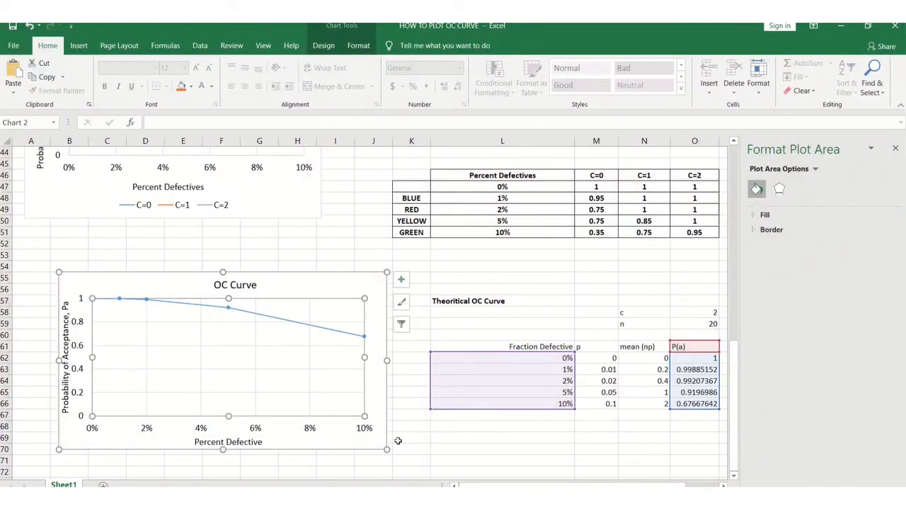
left_click(437, 437)
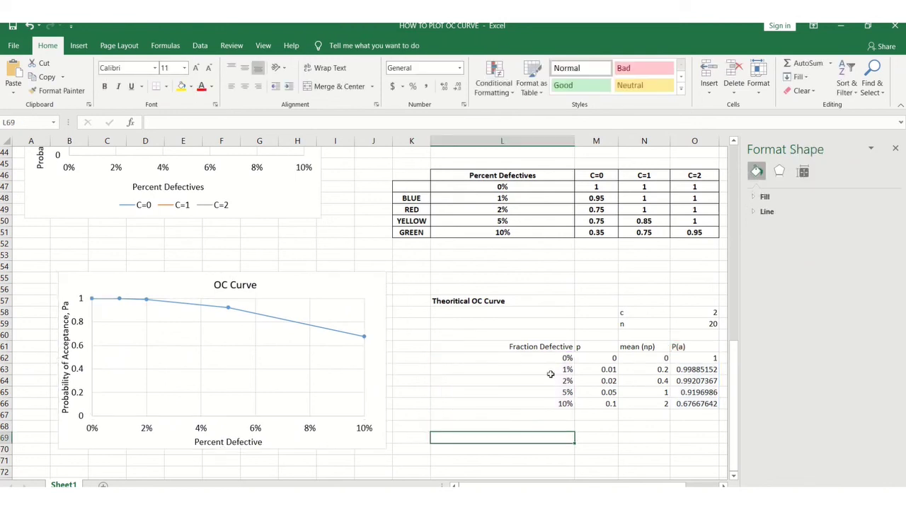
left_click(895, 149)
Set the acceptance number c in O58 to 1 to recalculate the theoretical OC curve
left_click(715, 314)
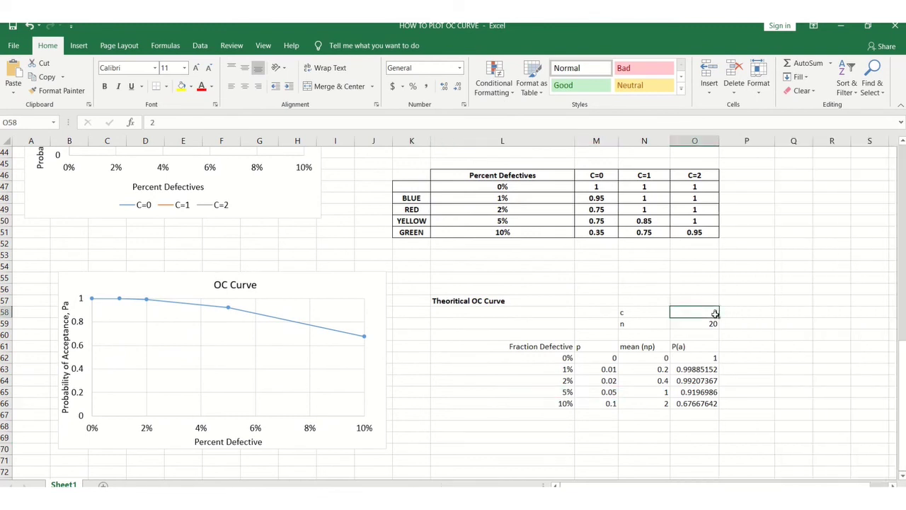
type("1")
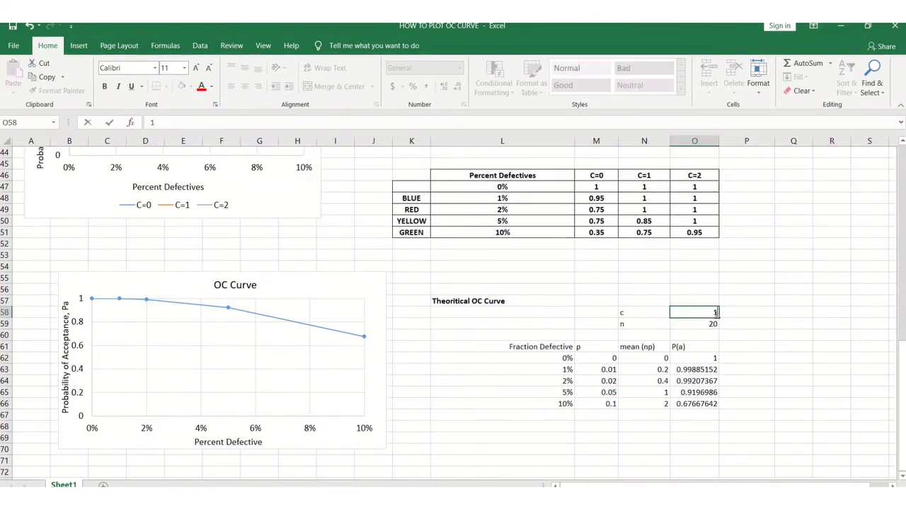
left_click(747, 312)
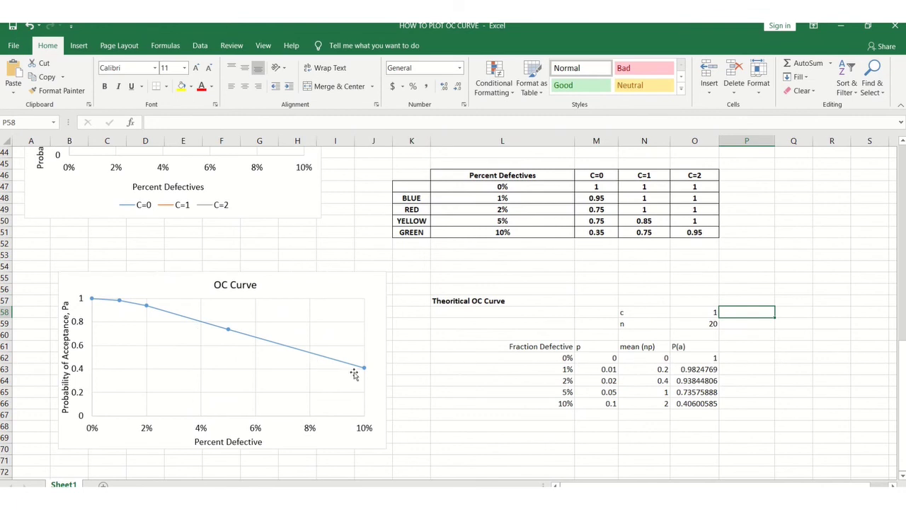
Set the acceptance number c in O58 to 0 to recalculate the theoretical OC curve
left_click(716, 312)
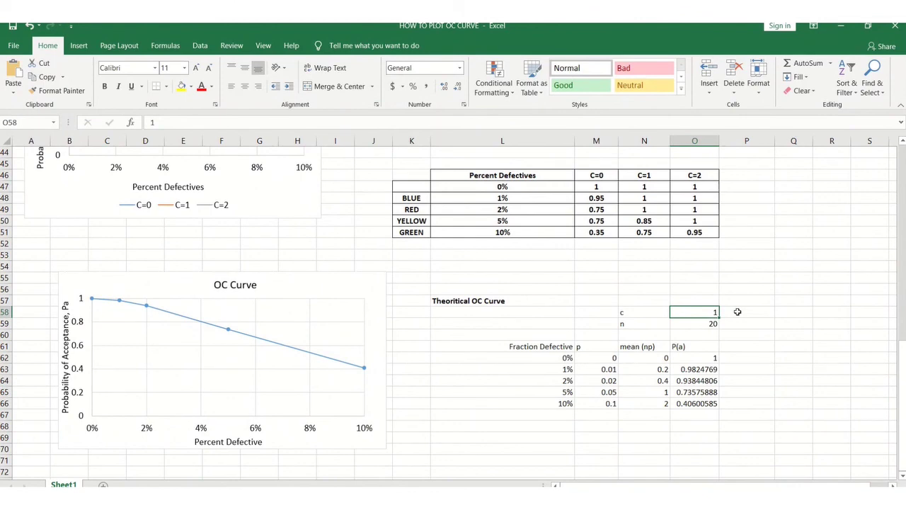
type("0")
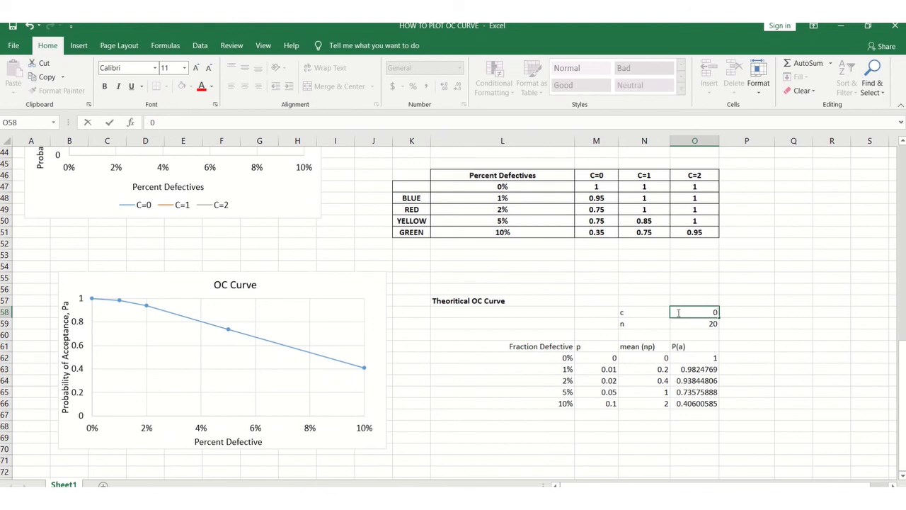
left_click(769, 313)
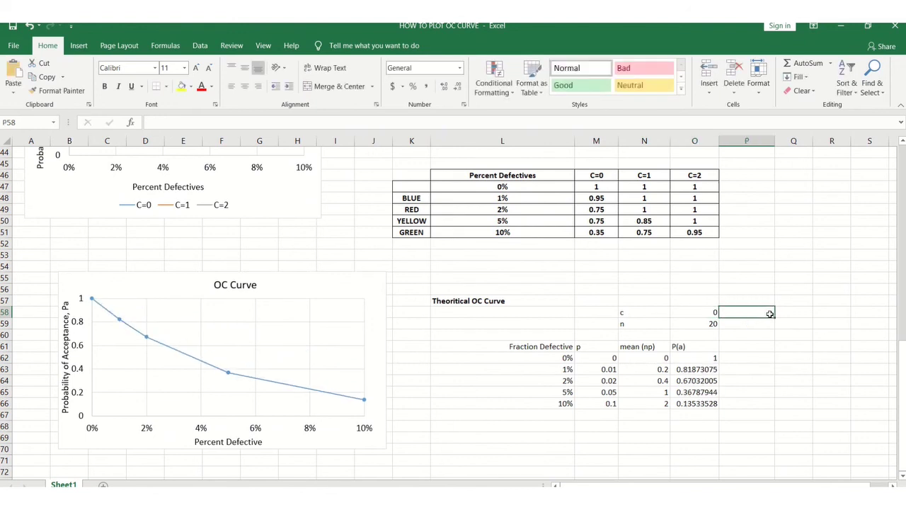
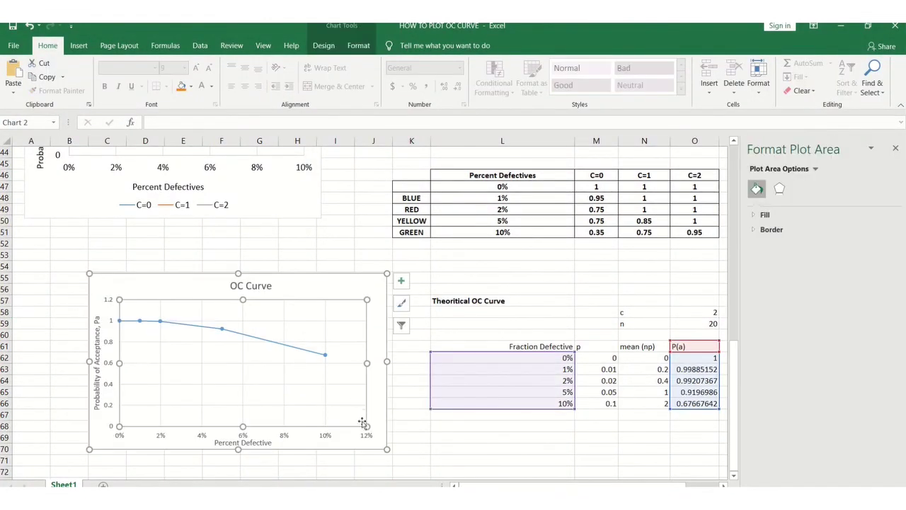
Set the maximum bound of the OC Curve chart's horizontal axis to 0.1 so the axis ends at 10%
left_click(265, 437)
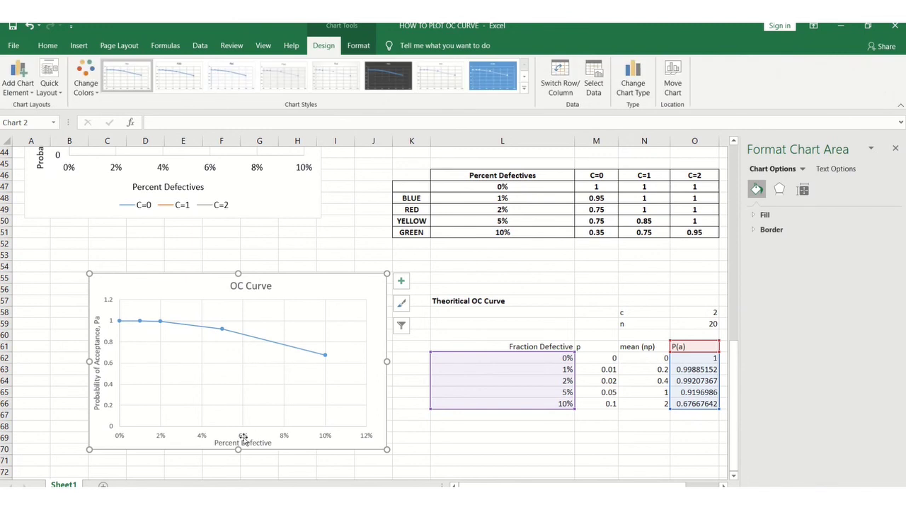
left_click(243, 439)
left_click(284, 436)
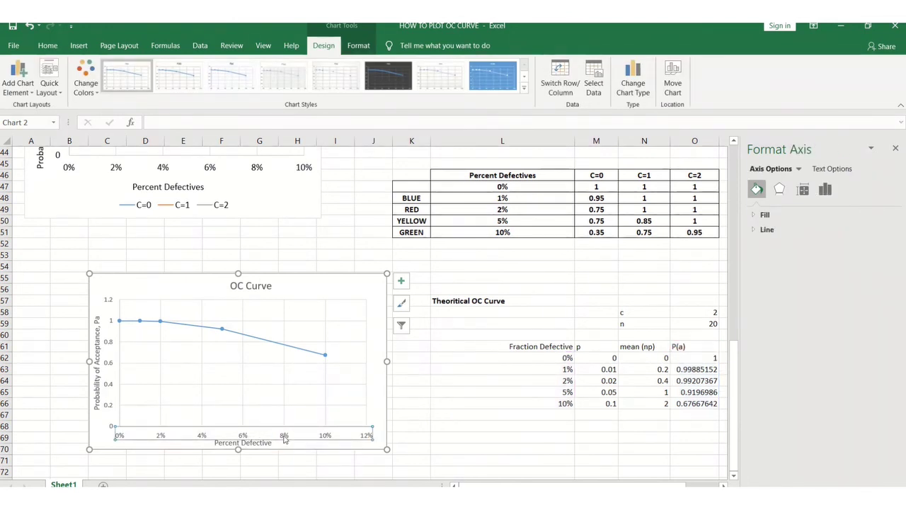
right_click(283, 439)
left_click(322, 428)
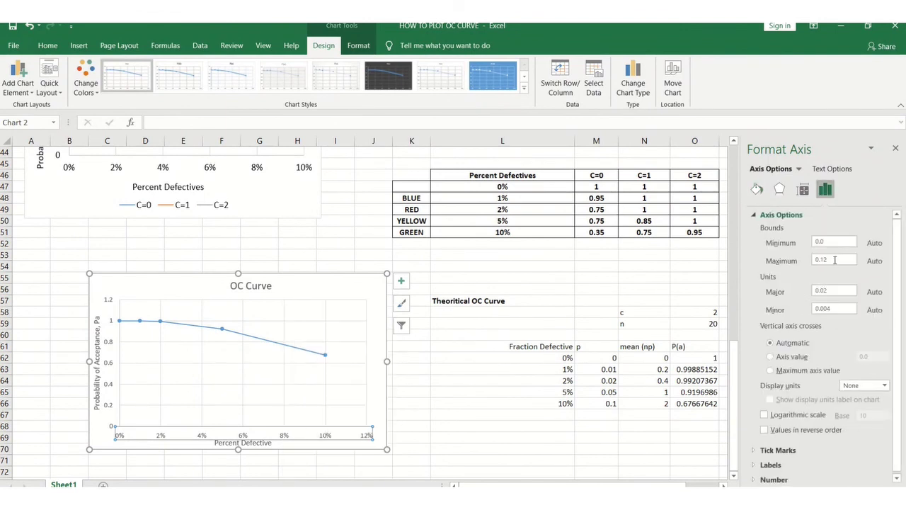
left_click(835, 260)
type("0")
left_click(438, 397)
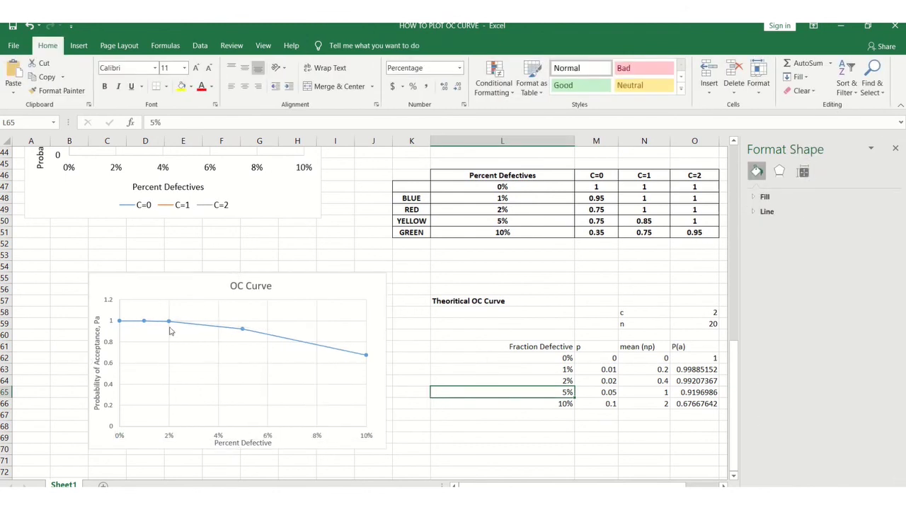
Set the maximum bound of the OC Curve chart's vertical axis to 1
left_click(111, 305)
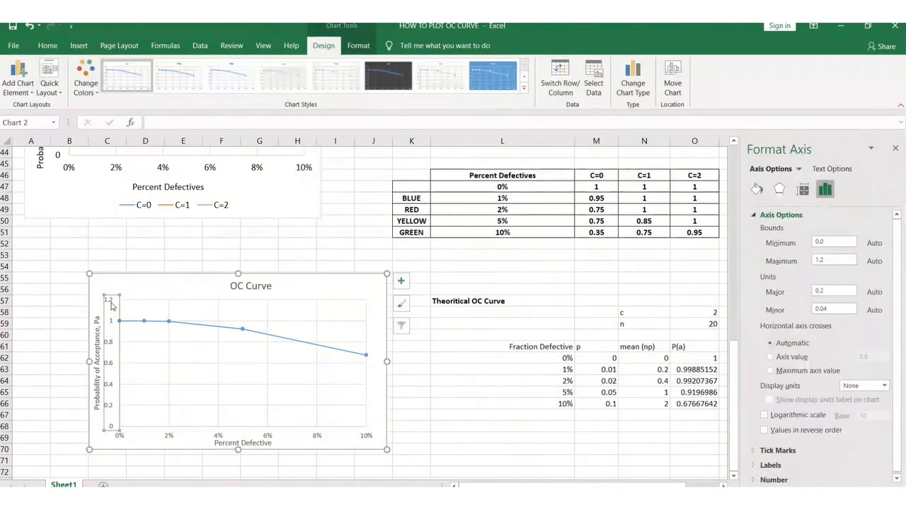
left_click(847, 261)
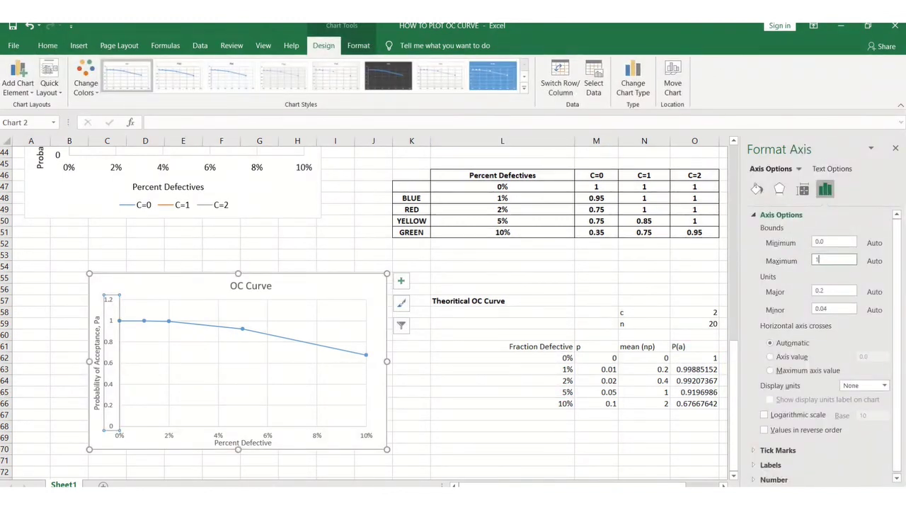
left_click(448, 420)
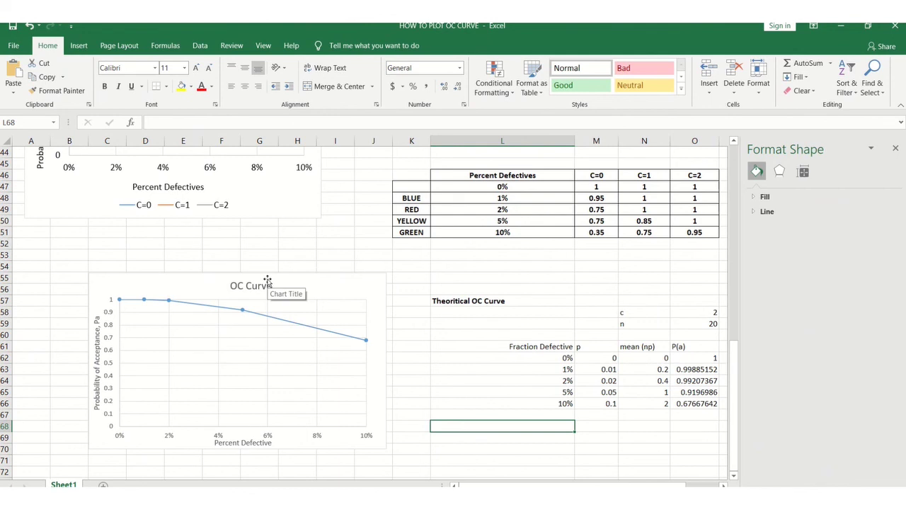
Format all text in the theoretical OC Curve chart as black with font size 12
left_click(145, 276)
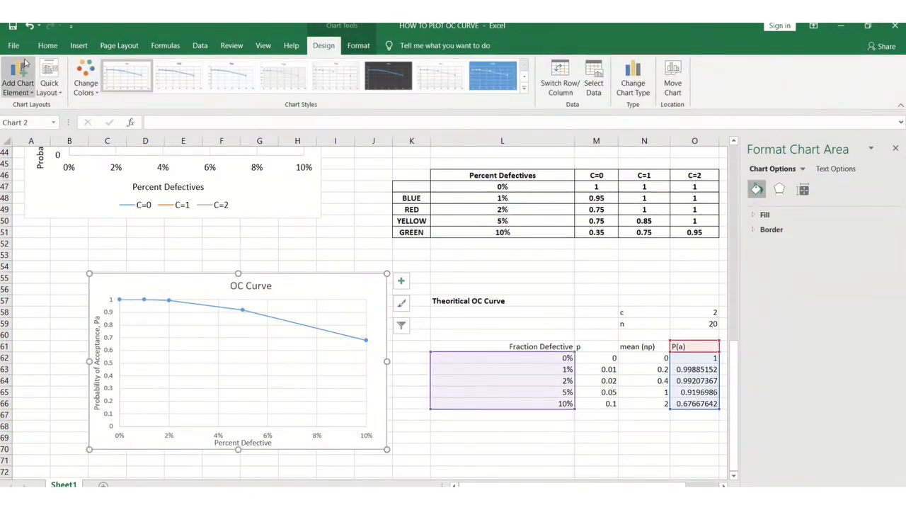
left_click(46, 46)
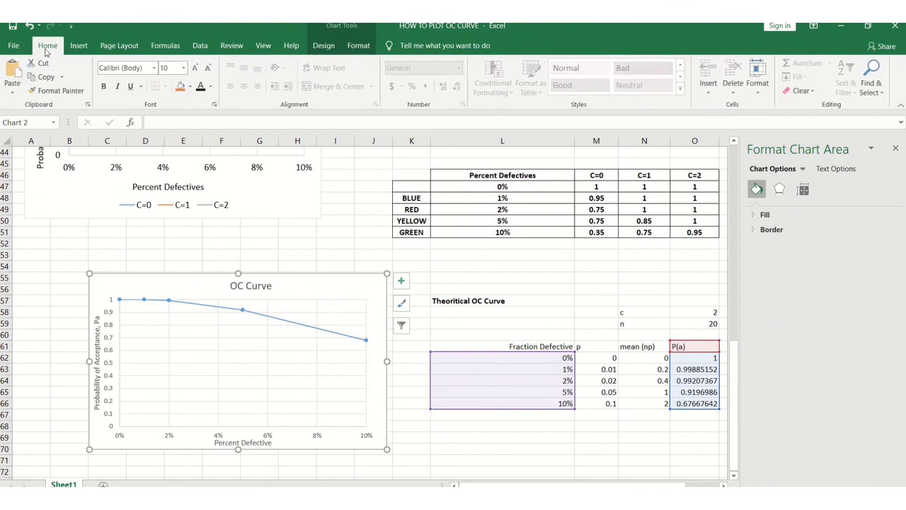
left_click(184, 69)
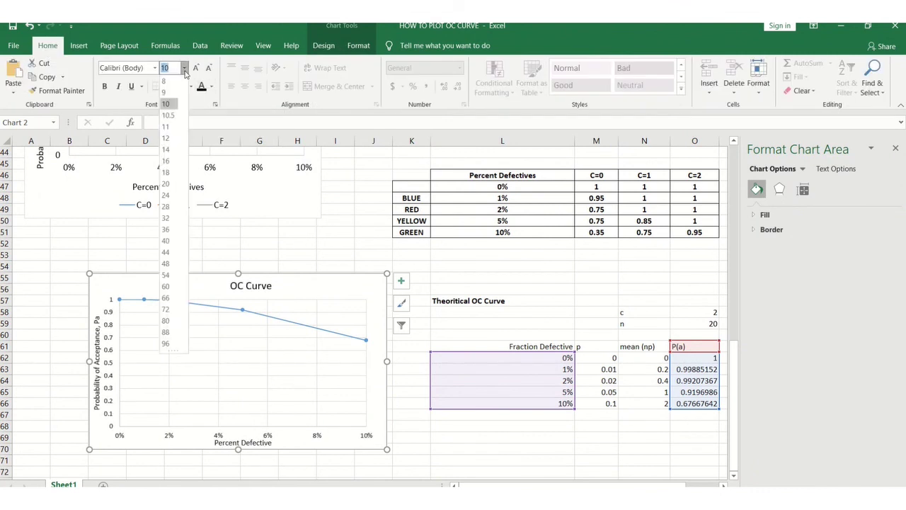
left_click(169, 140)
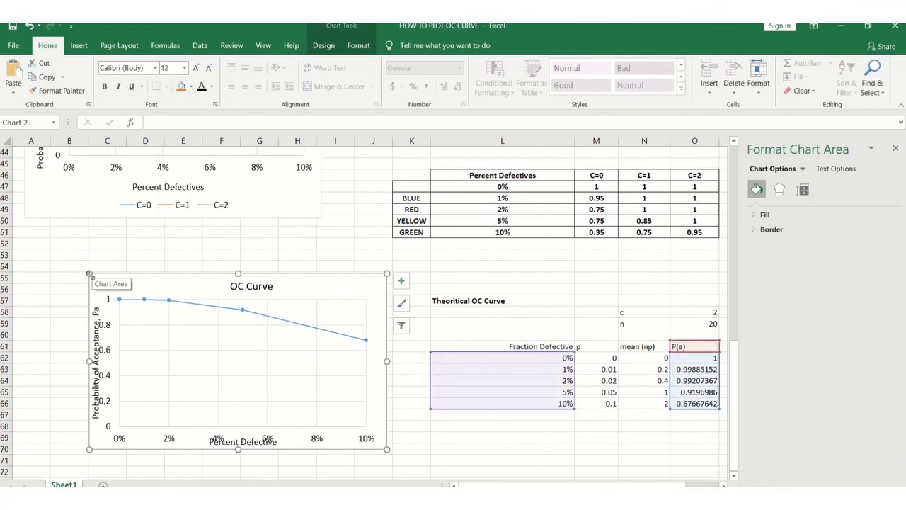
Widen the OC Curve chart, shorten its plot area to separate the horizontal axis labels from the axis title, and close the formatting pane
left_click_drag(89, 273, 58, 271)
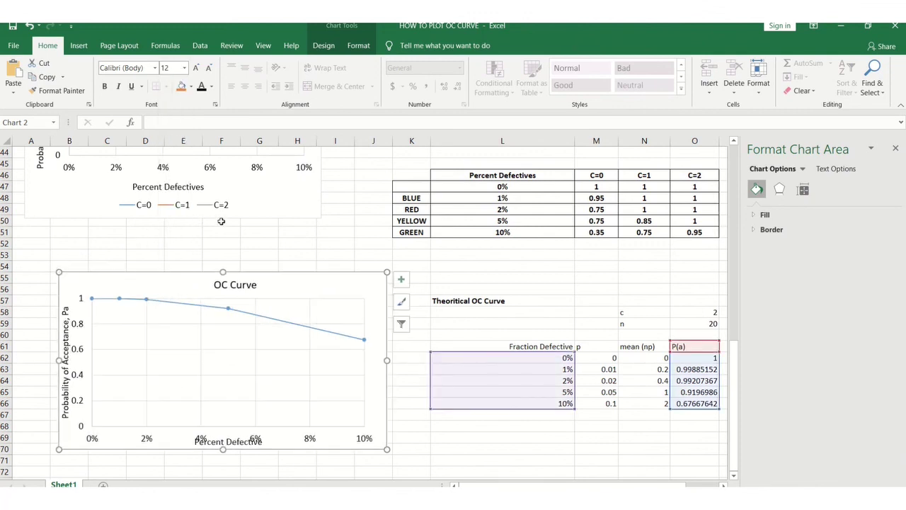
left_click(314, 420)
left_click_drag(228, 424, 228, 415)
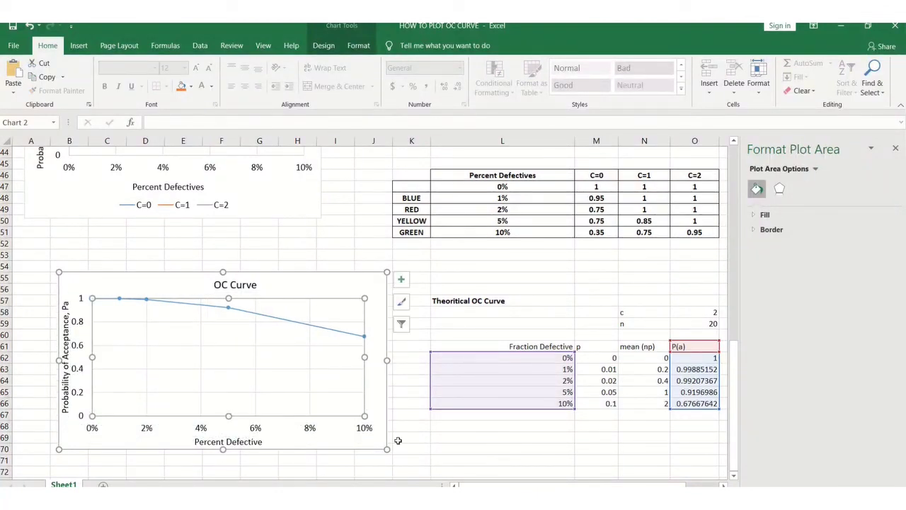
left_click(437, 437)
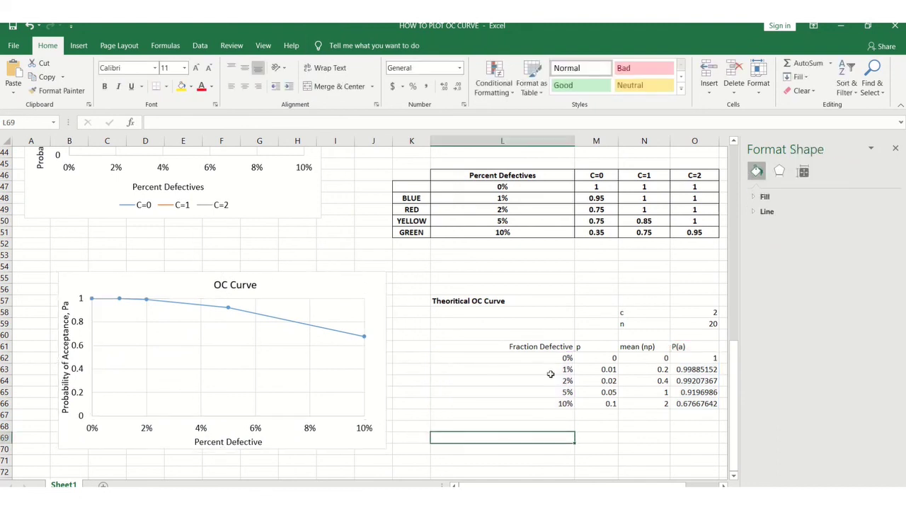
left_click(895, 148)
Set the acceptance number c in O58 to 1 to recalculate the theoretical OC curve
left_click(715, 313)
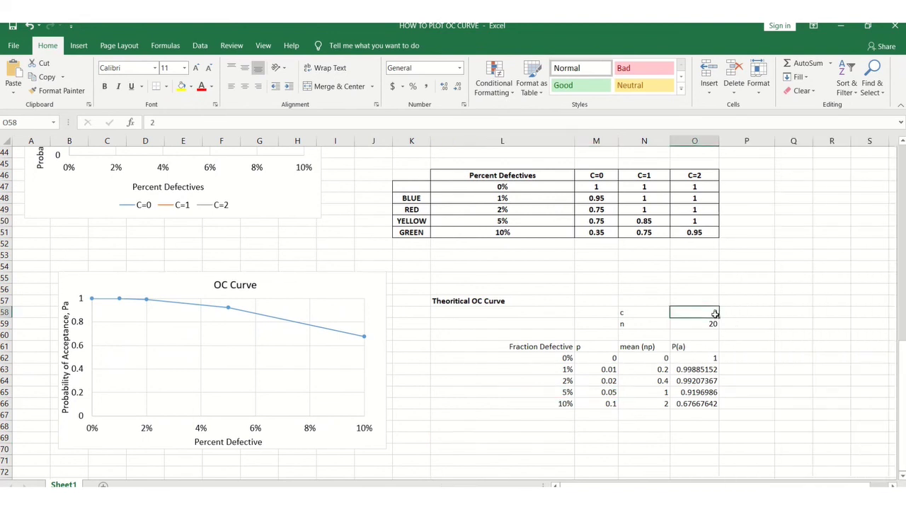
type("1")
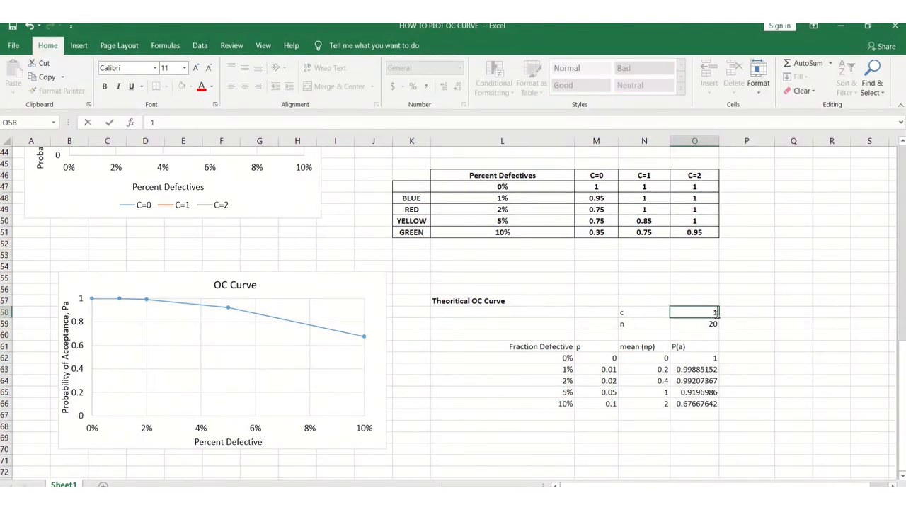
left_click(747, 312)
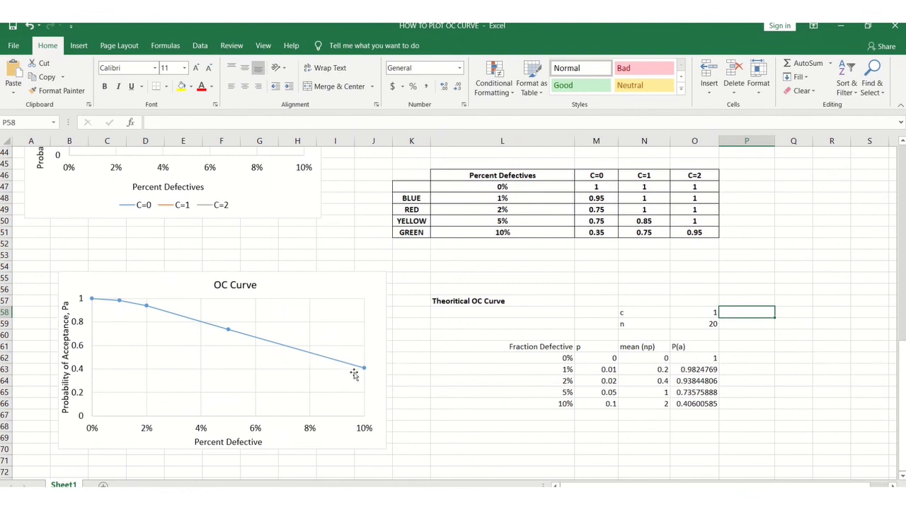
Set the acceptance number c in O58 to 0 to recalculate the theoretical OC curve
left_click(715, 312)
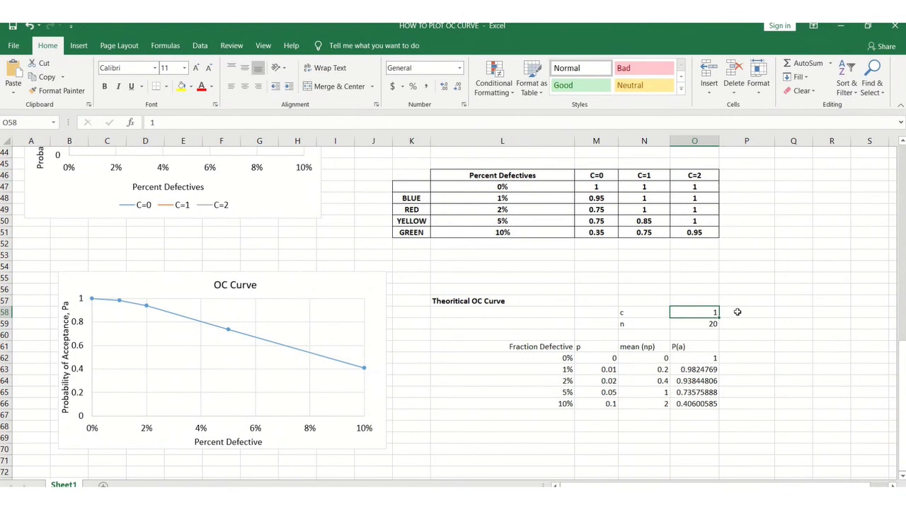
type("0")
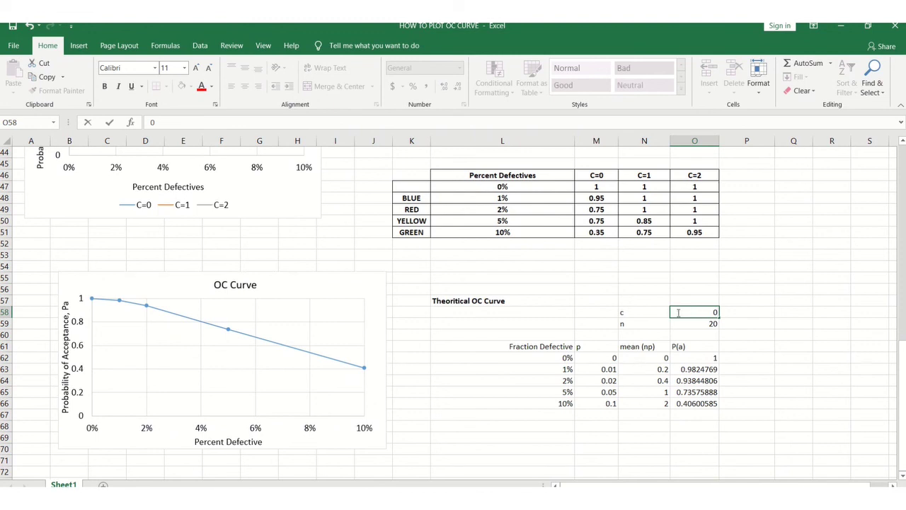
left_click(769, 313)
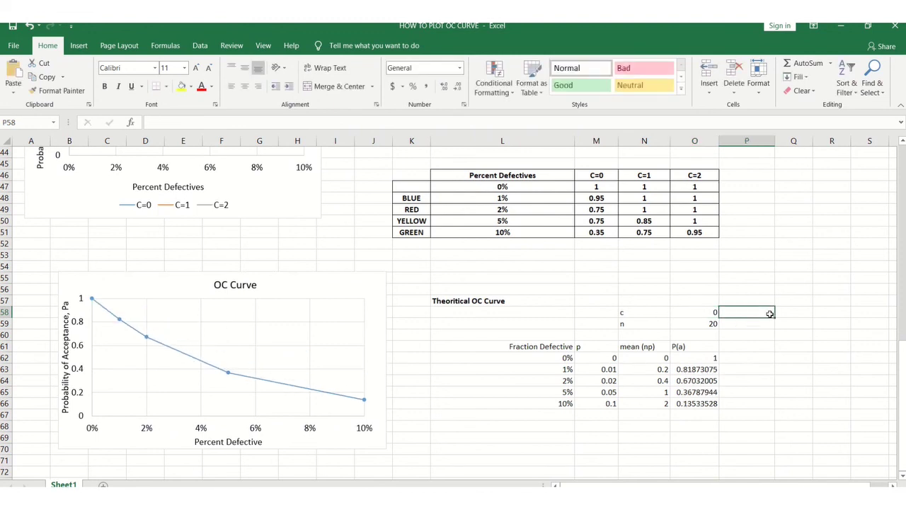